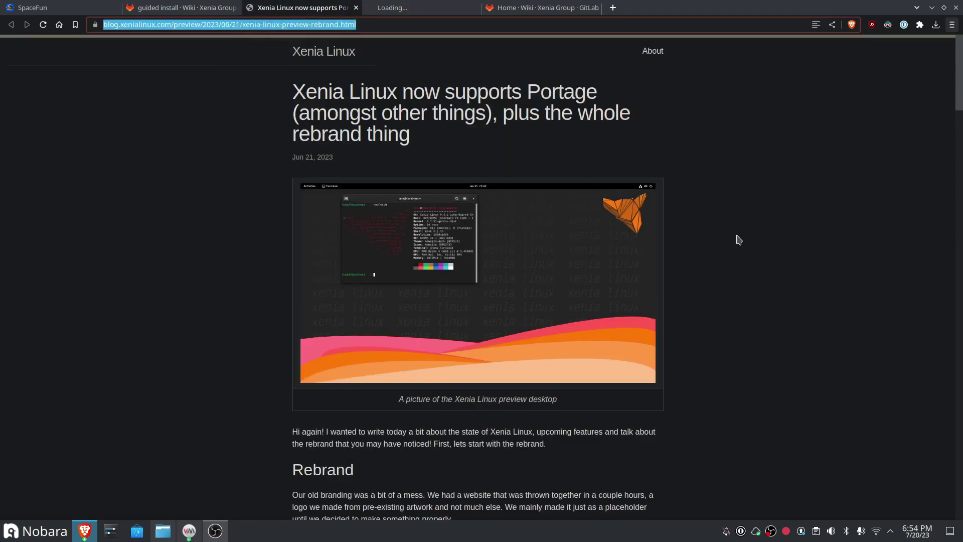
Skim the Xenia Linux rebrand blog post, then switch to the 'Home · Wiki · Xenia Group · GitLab' tab.
scroll(759, 307, down, 7)
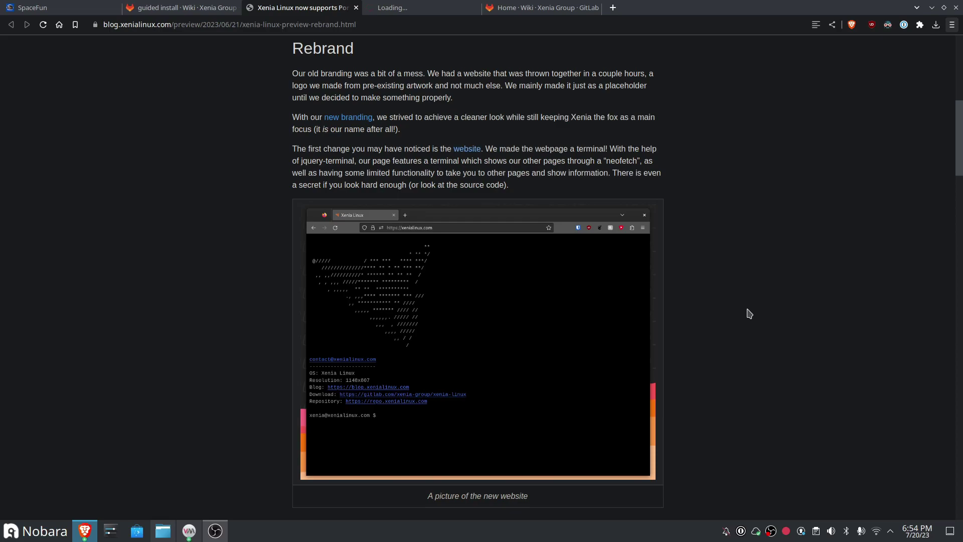
scroll(749, 314, up, 5)
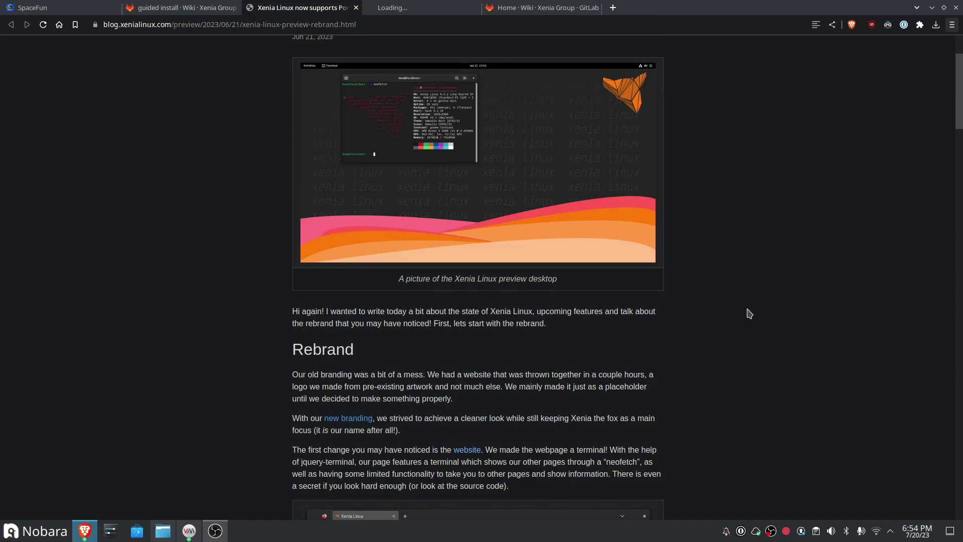
scroll(749, 314, up, 2)
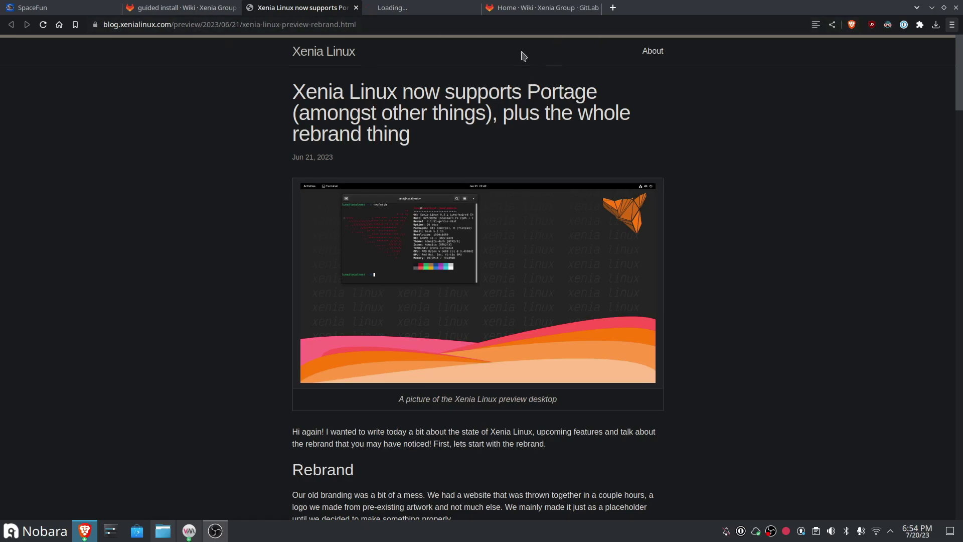
click(534, 8)
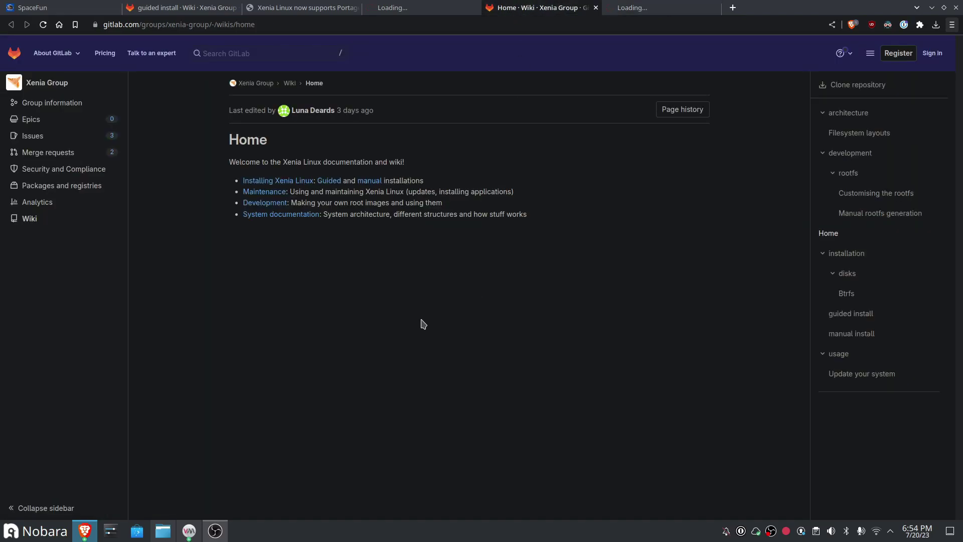
Open the wiki's guided install page and highlight the wget command under 'Downloading the installer'.
click(167, 5)
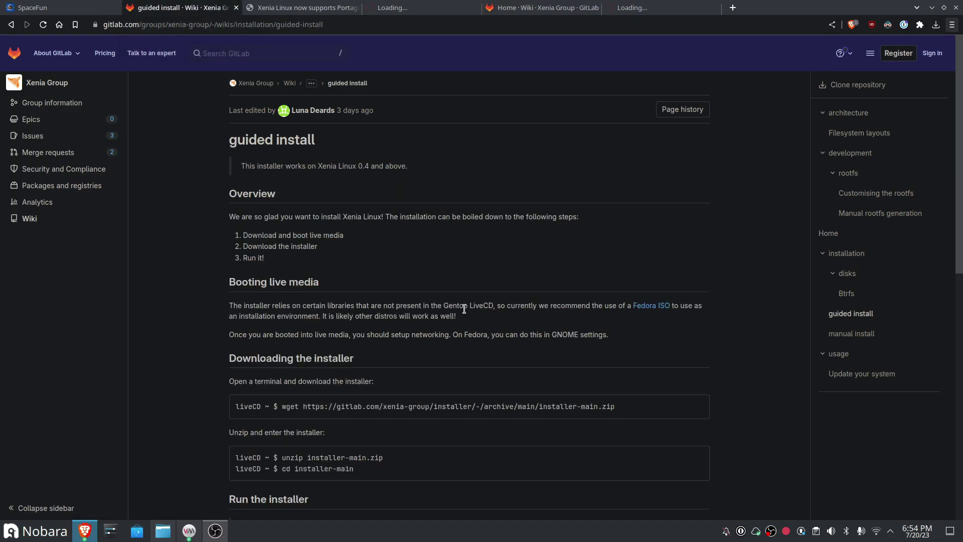
scroll(446, 330, down, 3)
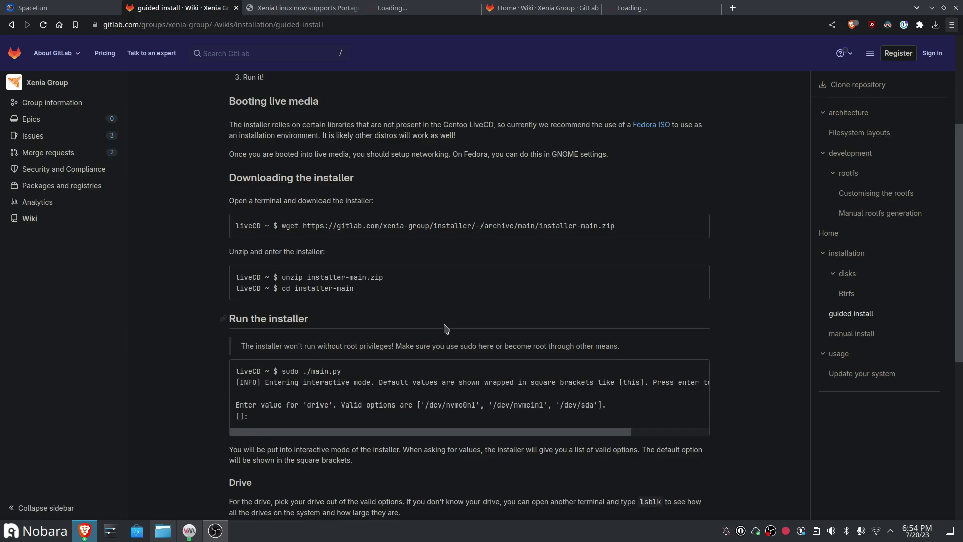
scroll(445, 324, down, 5)
scroll(446, 326, up, 8)
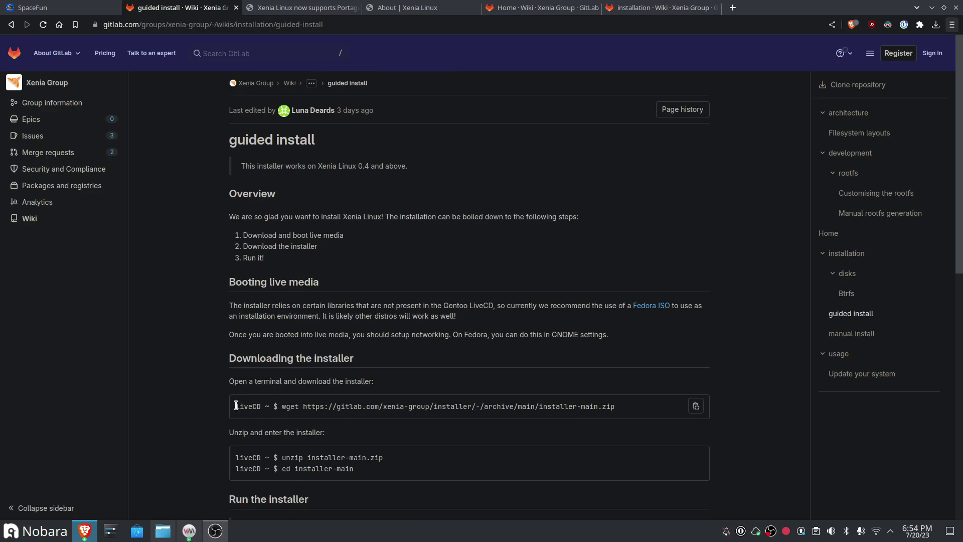
drag(235, 405, 626, 411)
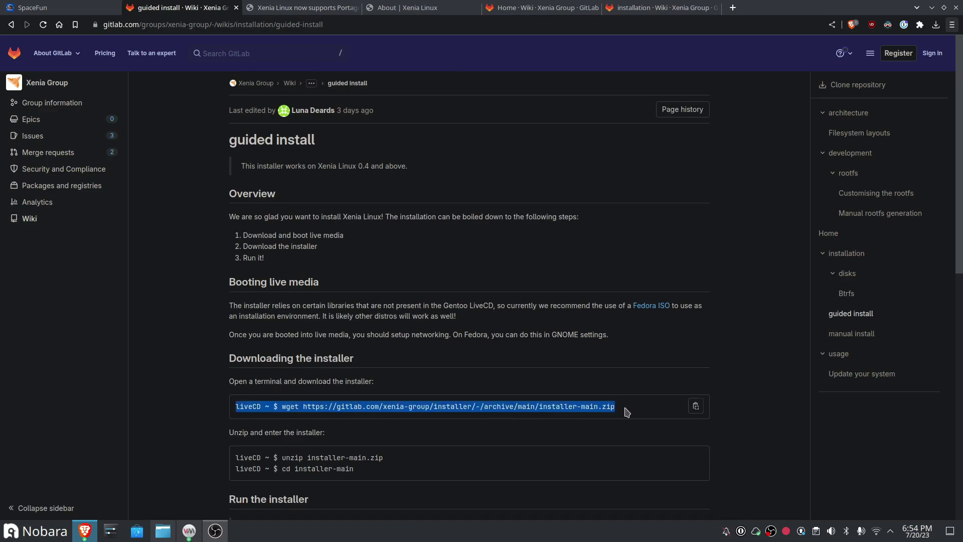
scroll(626, 413, down, 2)
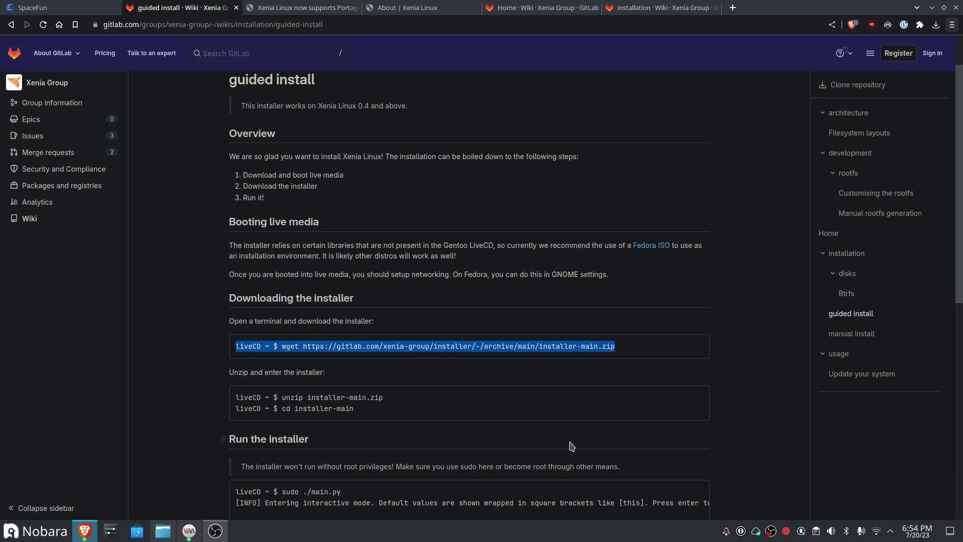
scroll(573, 446, down, 2)
scroll(512, 416, down, 2)
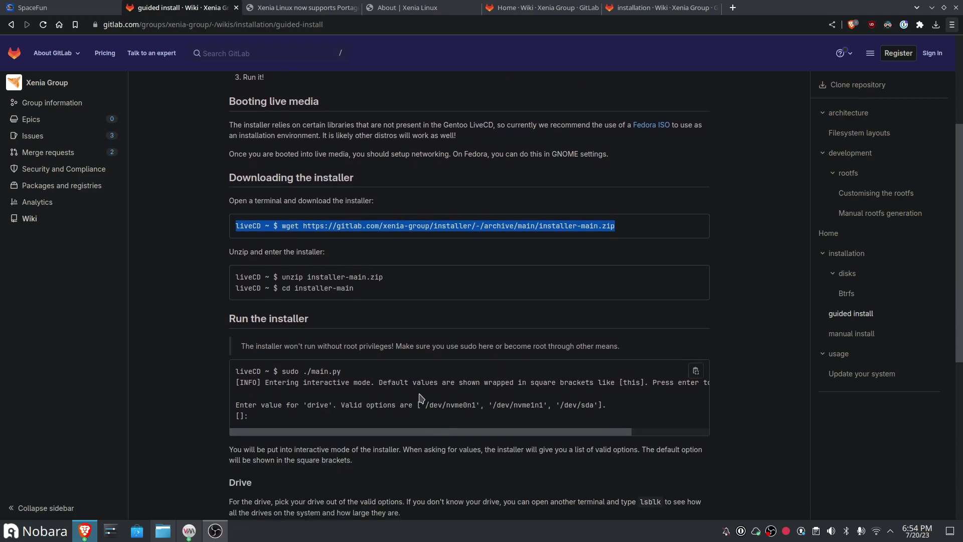
scroll(405, 400, down, 2)
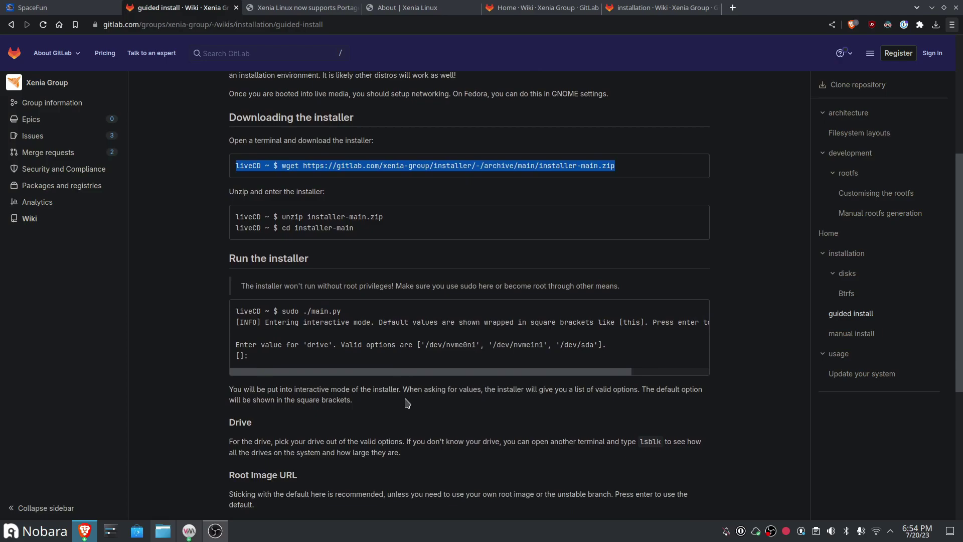
Bring Virtual Machine Manager forward and start a new virtual machine from local install media.
mouse_move(190, 531)
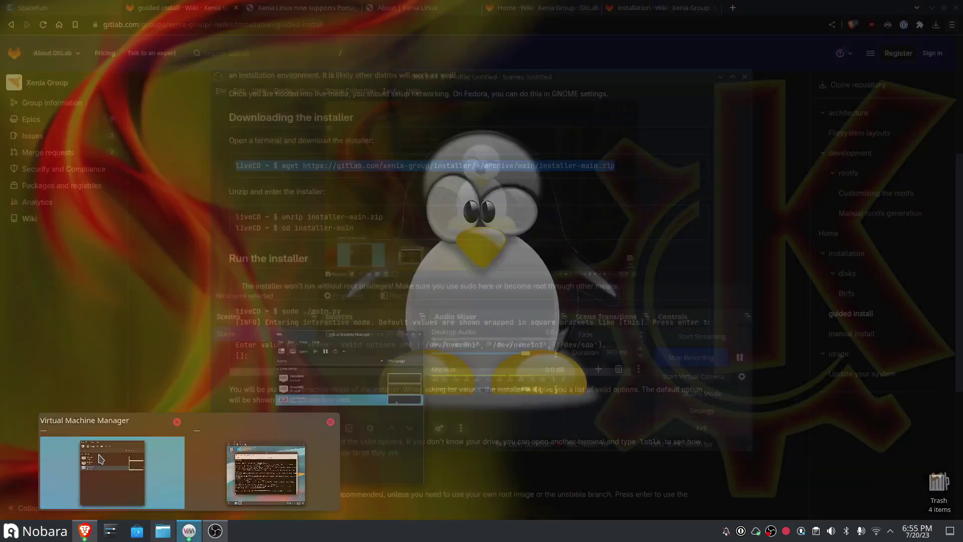
click(112, 471)
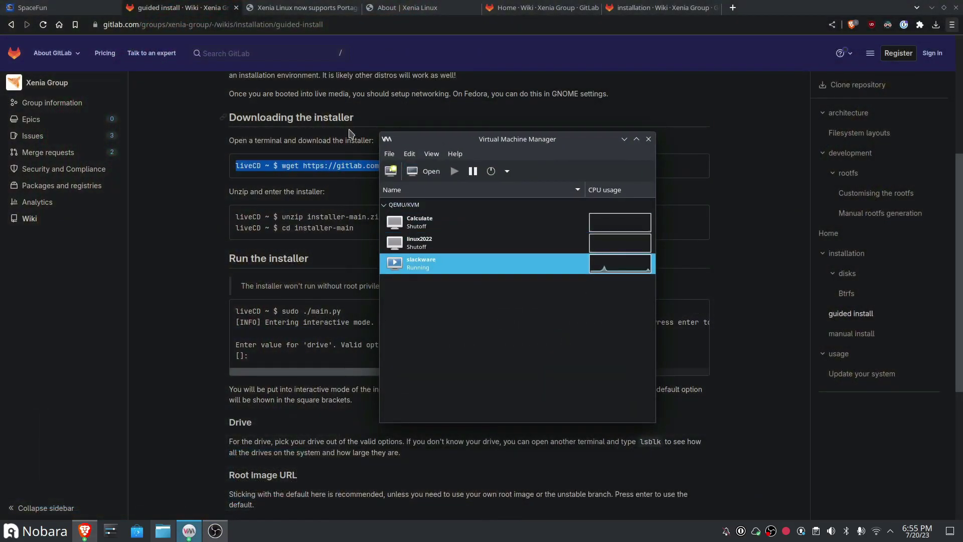
click(390, 154)
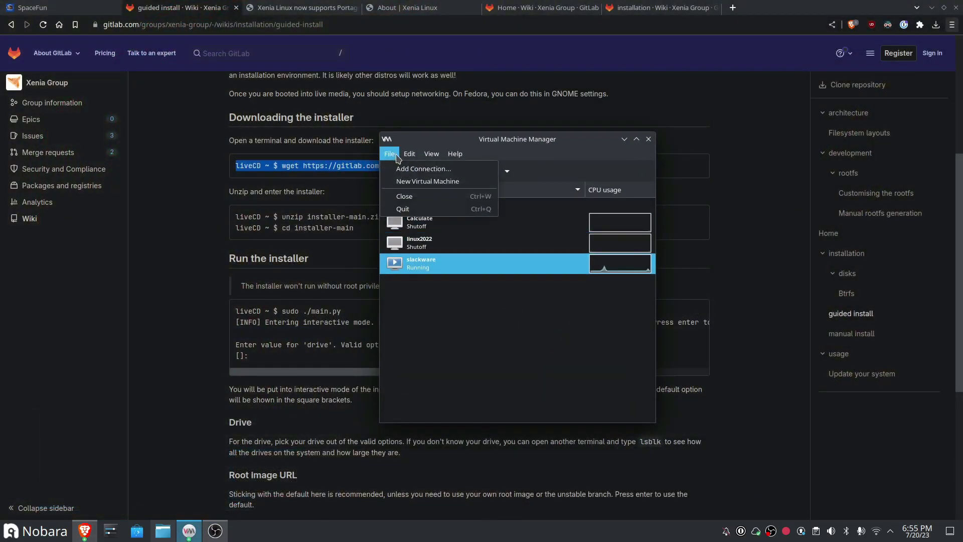
click(403, 182)
click(607, 403)
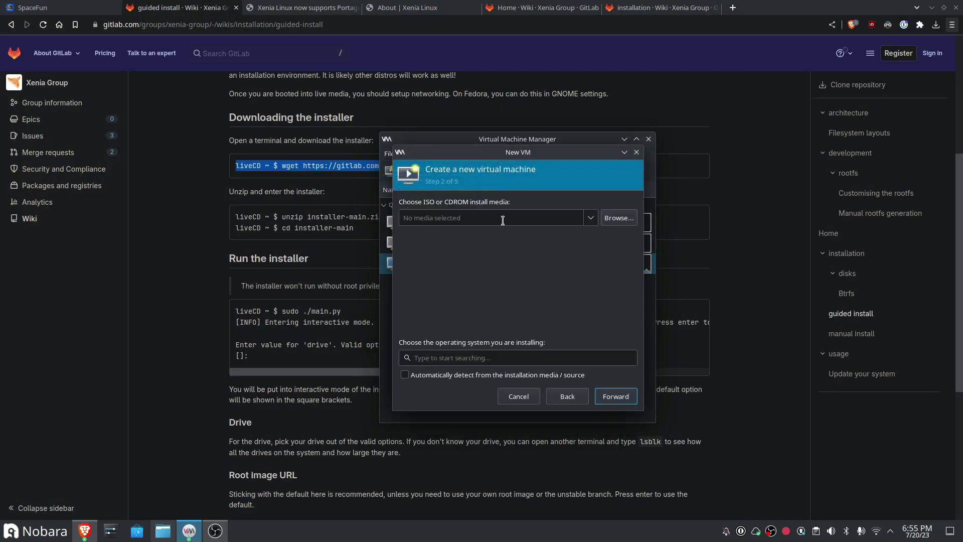
Choose the Fedora Workstation 38 ISO as install media and detect its operating system.
click(620, 220)
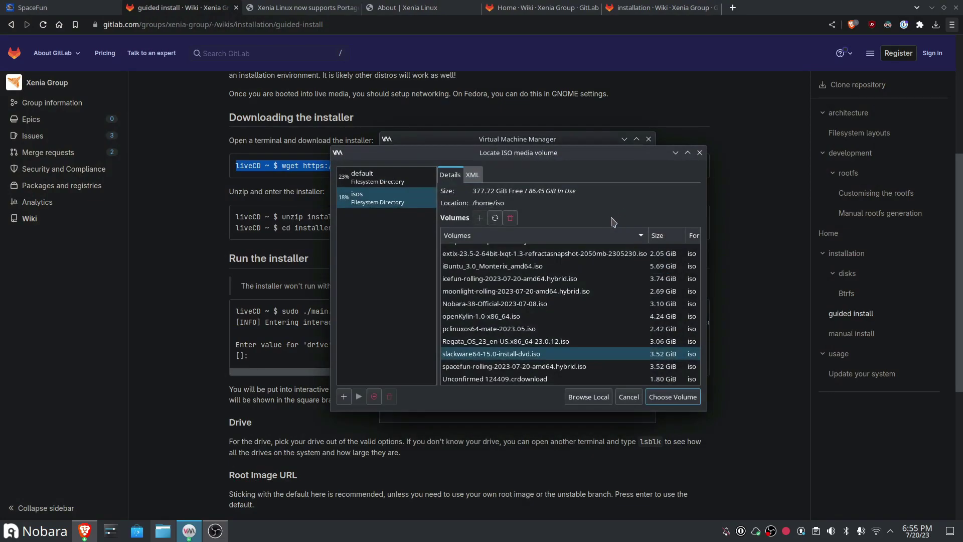
click(495, 218)
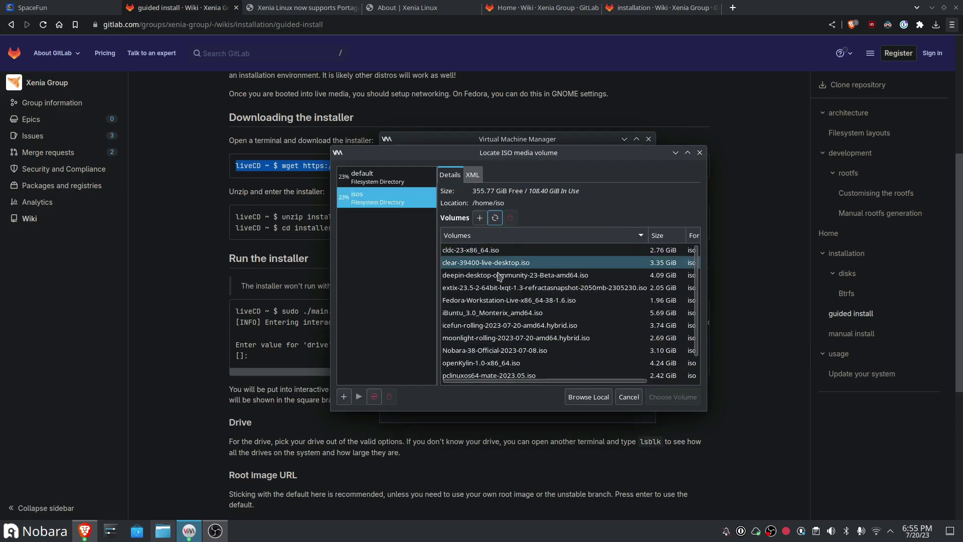
click(490, 326)
text(f)
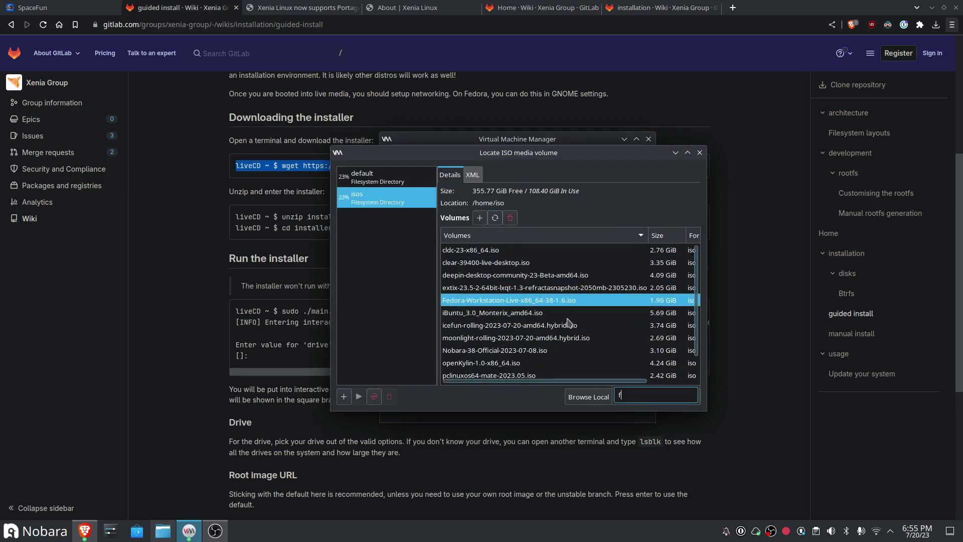
click(673, 397)
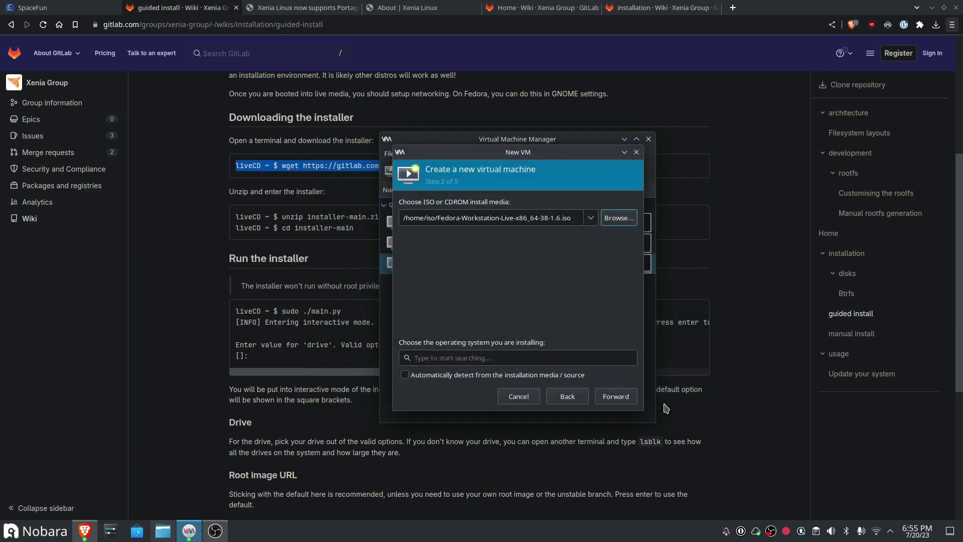
click(430, 376)
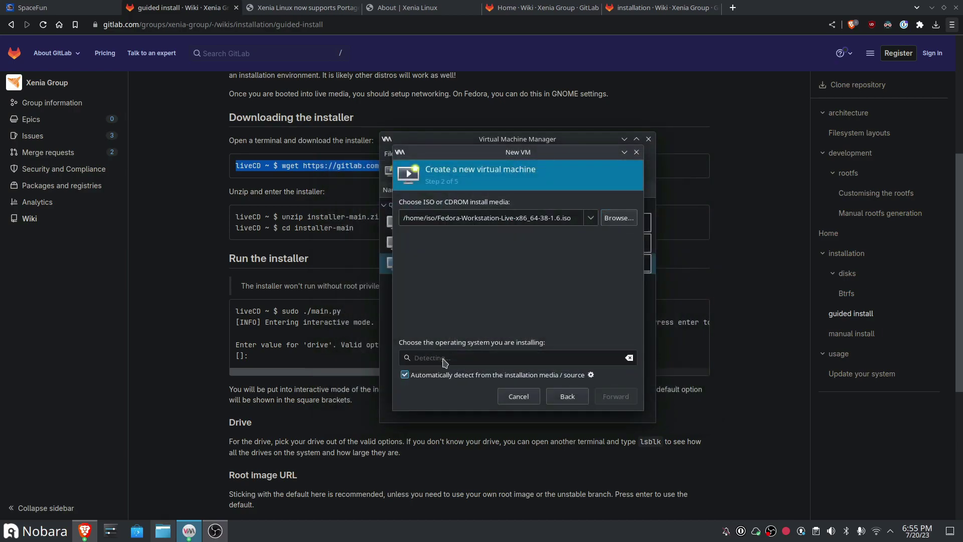
Give the VM 8177 MiB of memory and 8 CPUs.
click(616, 396)
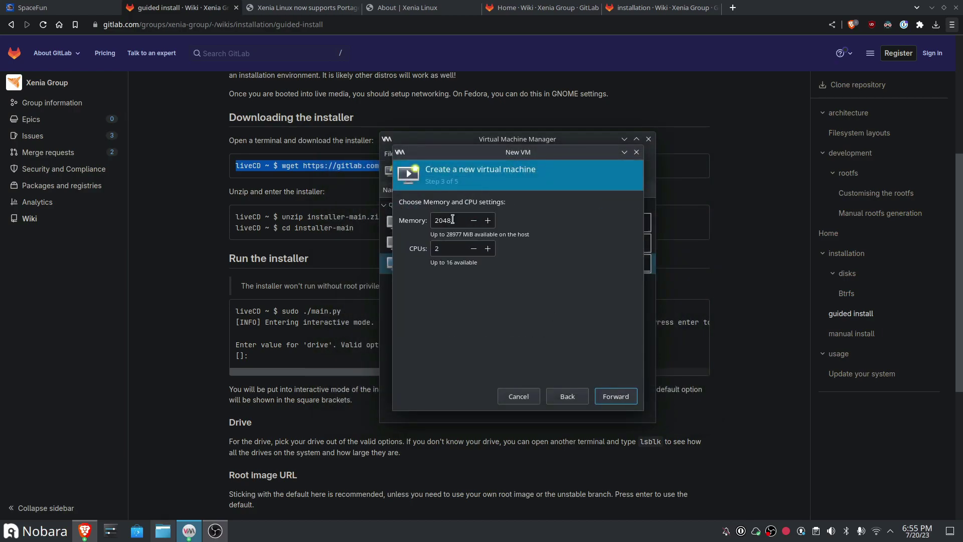
text(81)
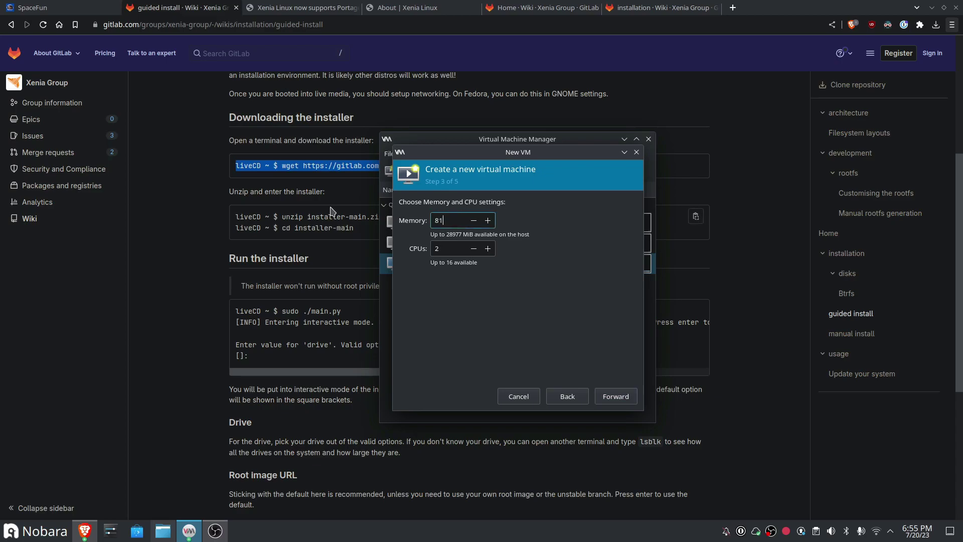
text(77)
key(Tab)
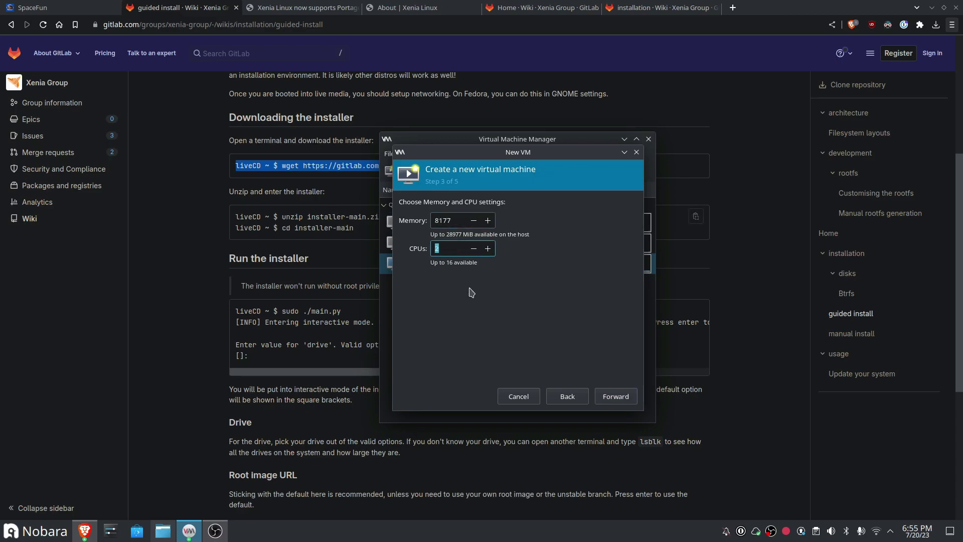
click(608, 395)
Set the disk to 100 GiB, name the VM XeniaLinux, and finish creating it.
click(435, 233)
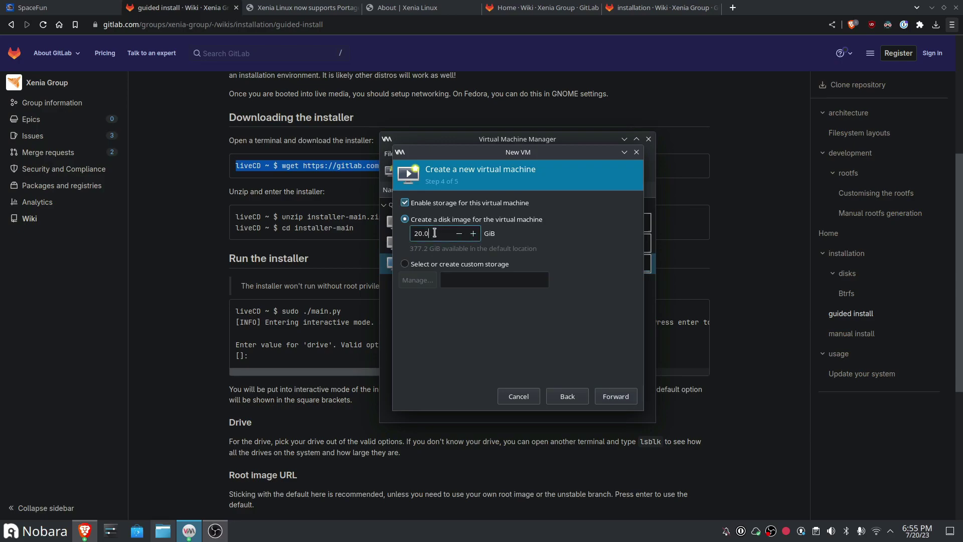
double_click(435, 233)
text(100)
click(609, 396)
double_click(479, 219)
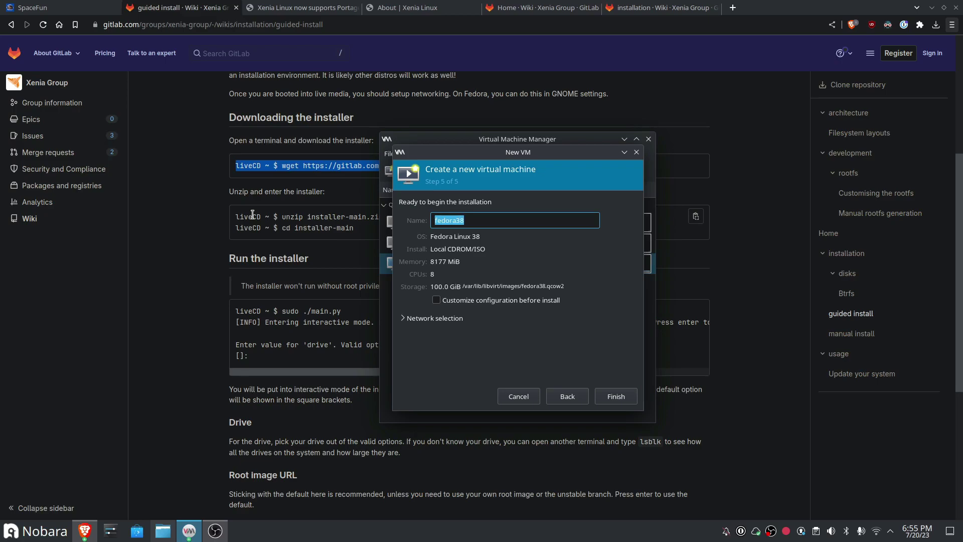
text(XeniaLinux)
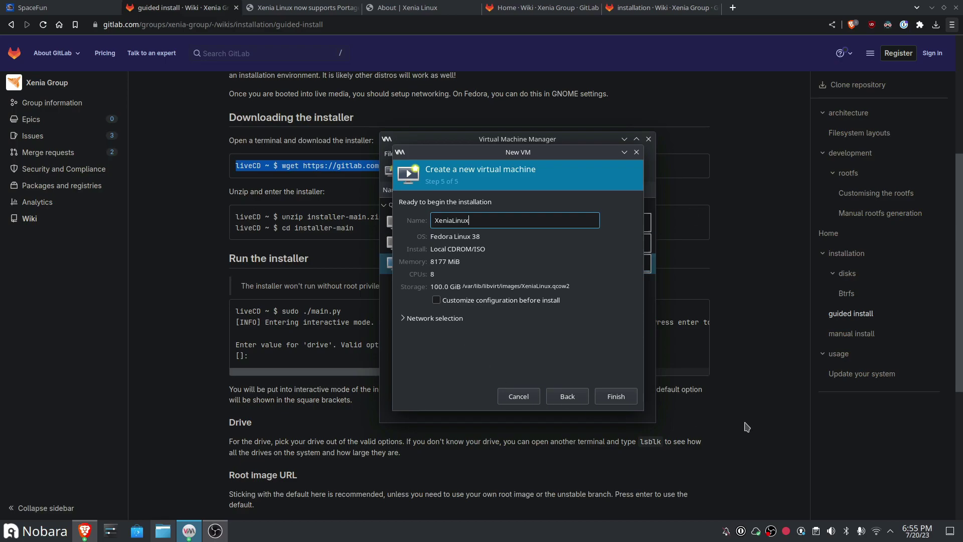
click(615, 396)
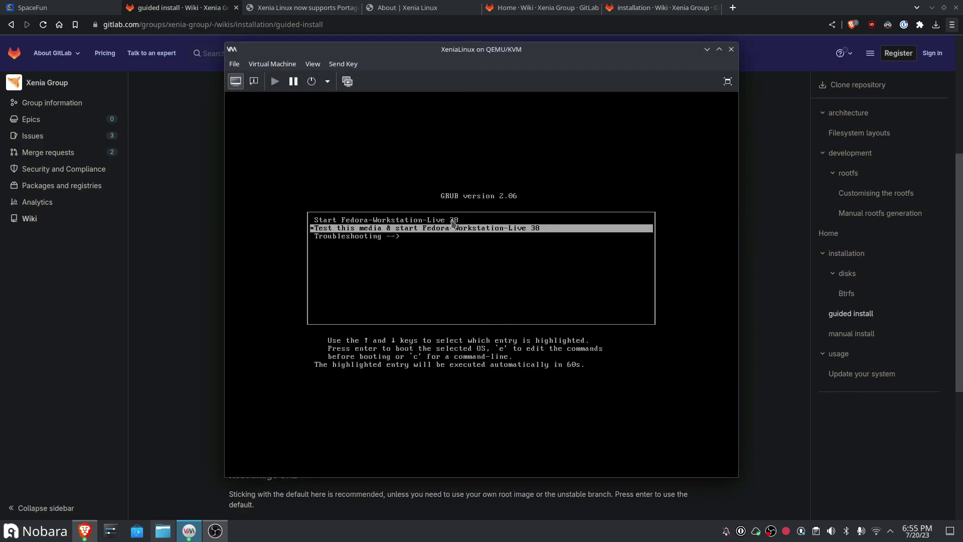
Boot the 'Start Fedora-Workstation-Live 38' entry from the GRUB menu.
click(451, 219)
key(Up)
key(Return)
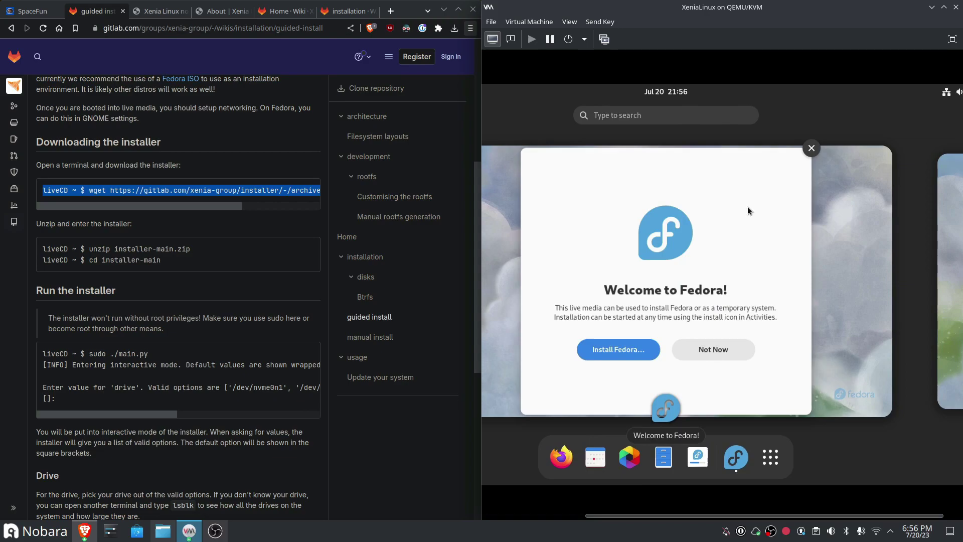
Close the Welcome to Fedora window and launch Terminal from Show Apps.
click(811, 147)
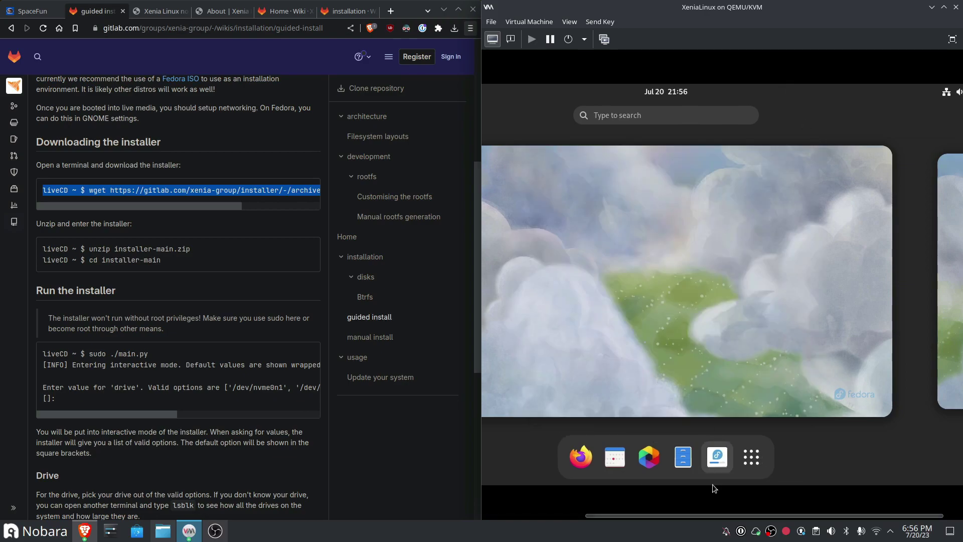
drag(569, 515, 608, 514)
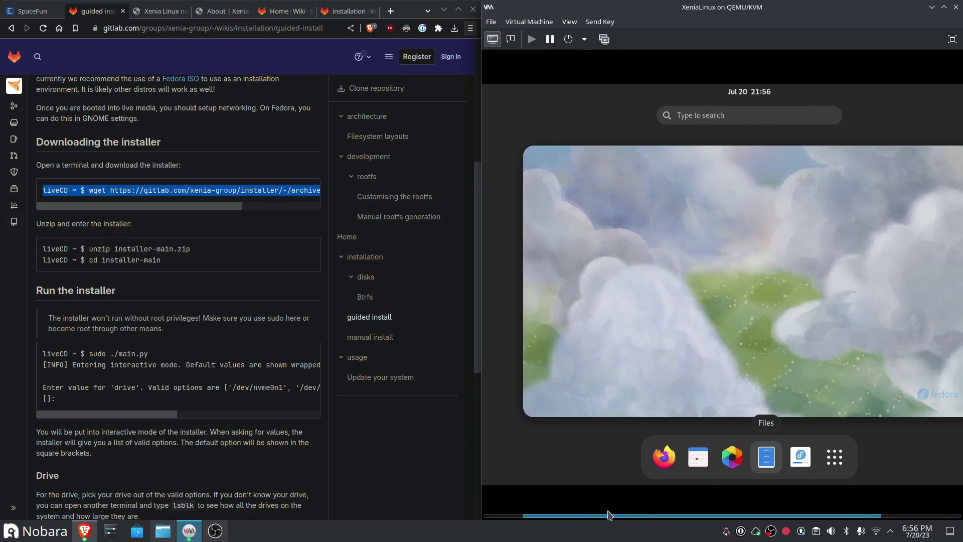
click(842, 477)
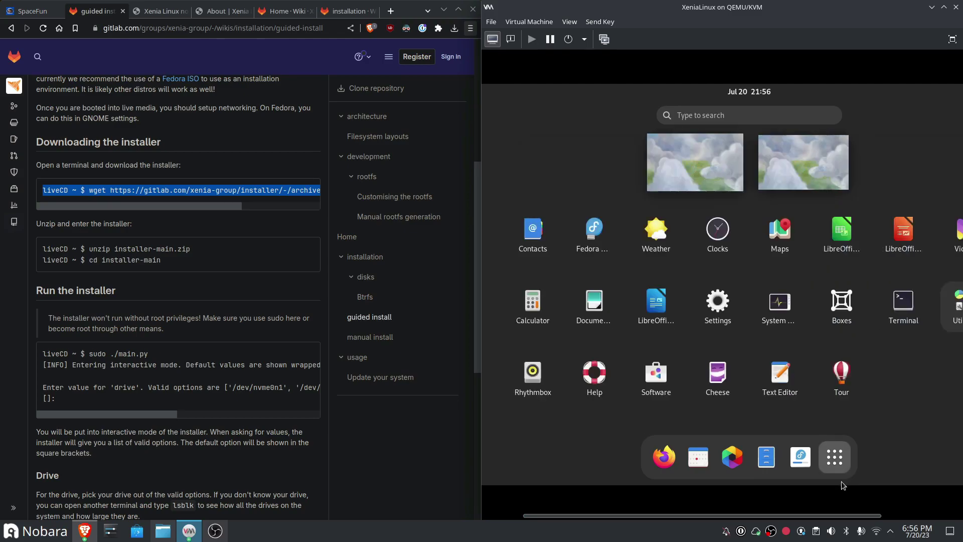
click(901, 329)
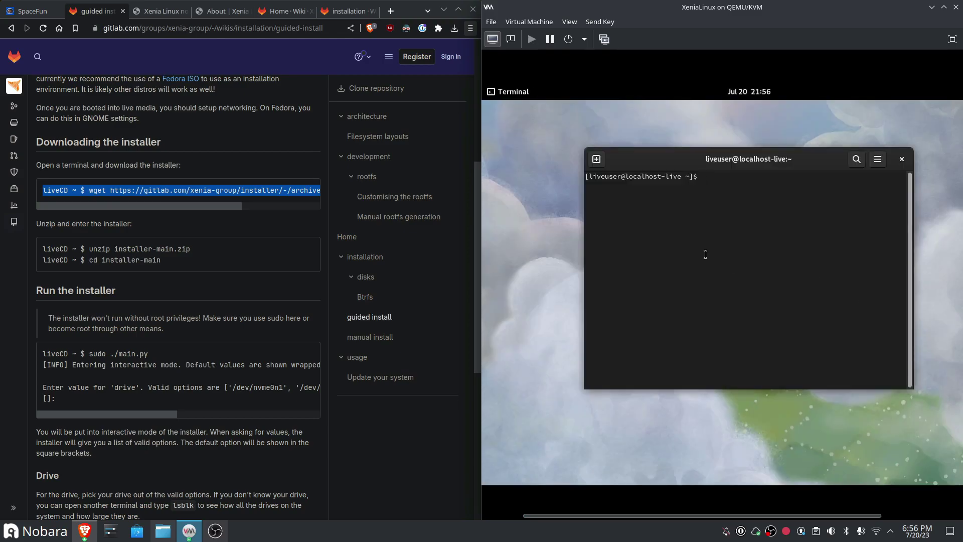
Run sudo in the live terminal, then clear the screen.
text(sudo)
key(Return)
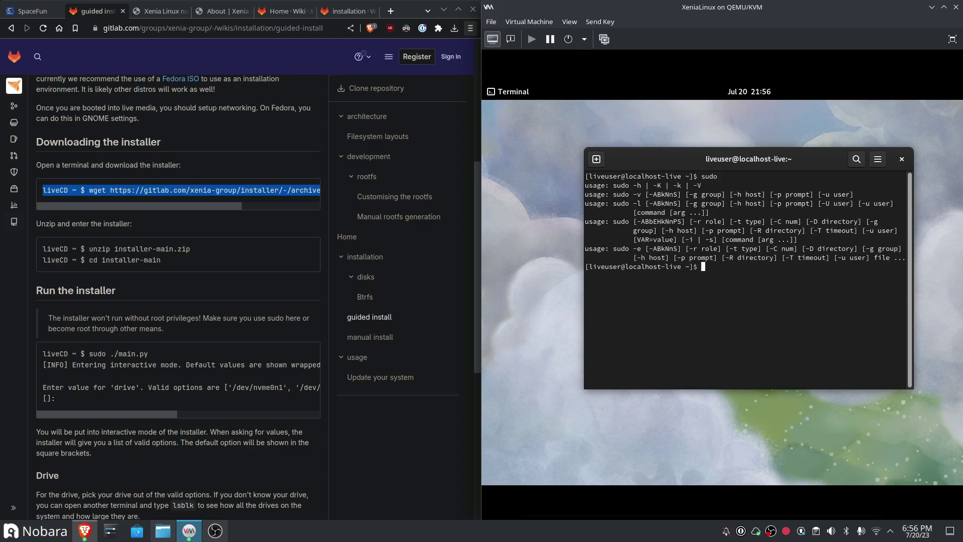
text(clear)
key(Return)
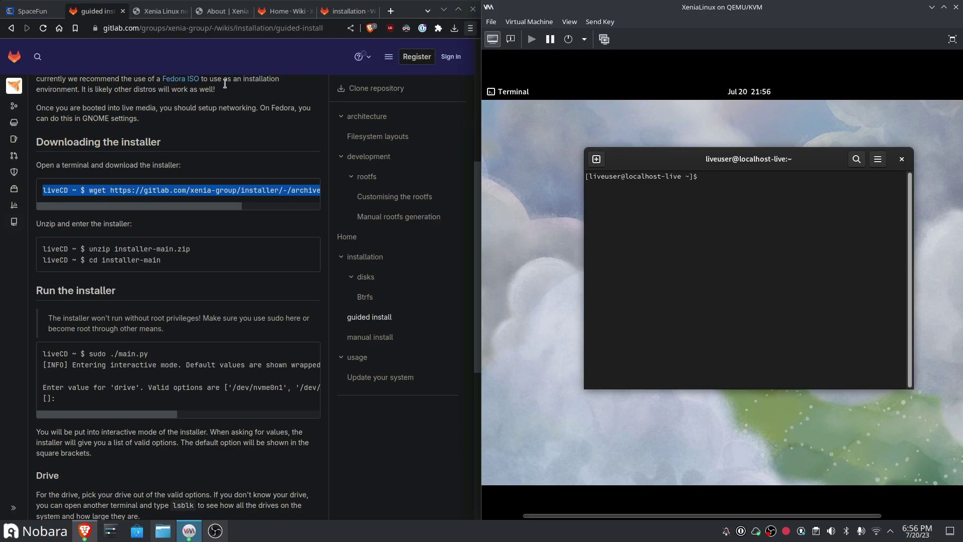
Copy the wiki's wget installer command into the VM terminal and run it.
right_click(200, 194)
click(214, 200)
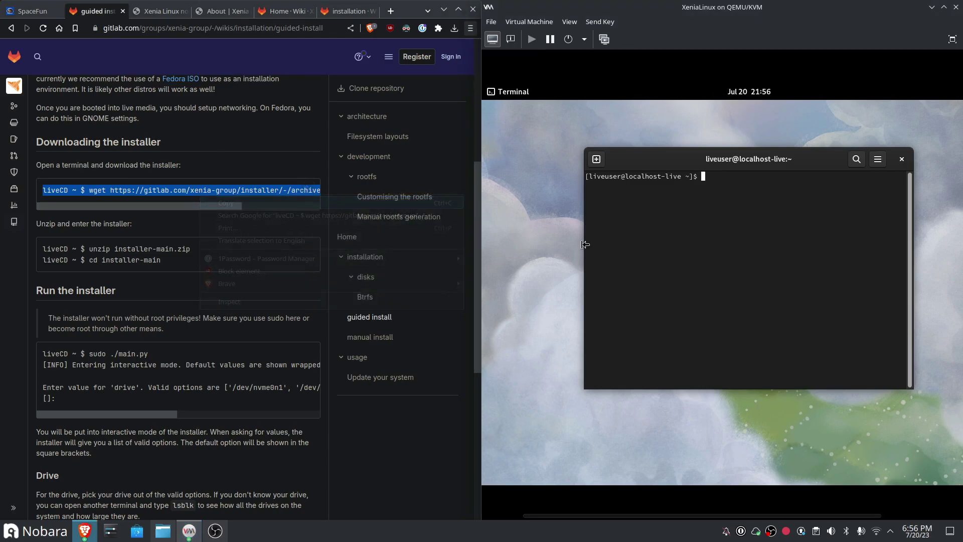
right_click(704, 244)
click(726, 280)
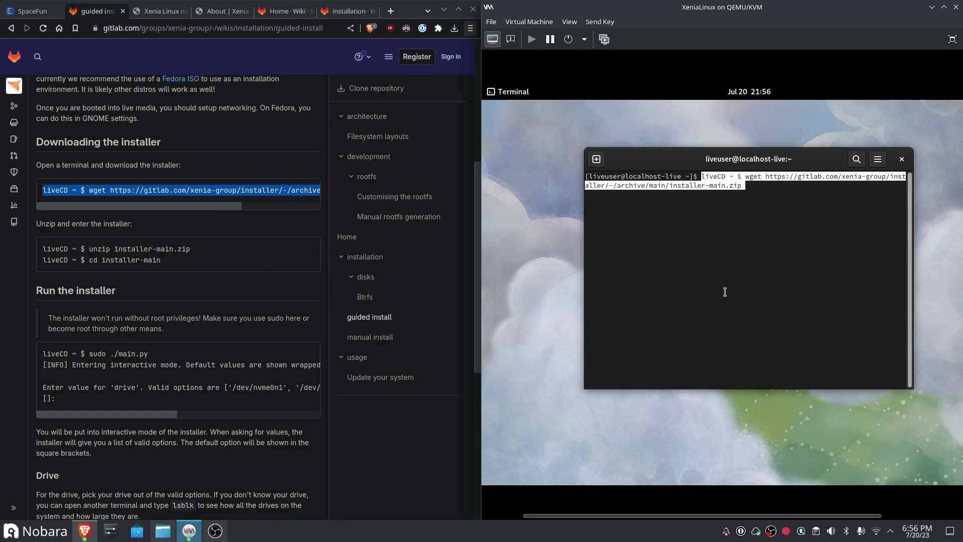
key(Return)
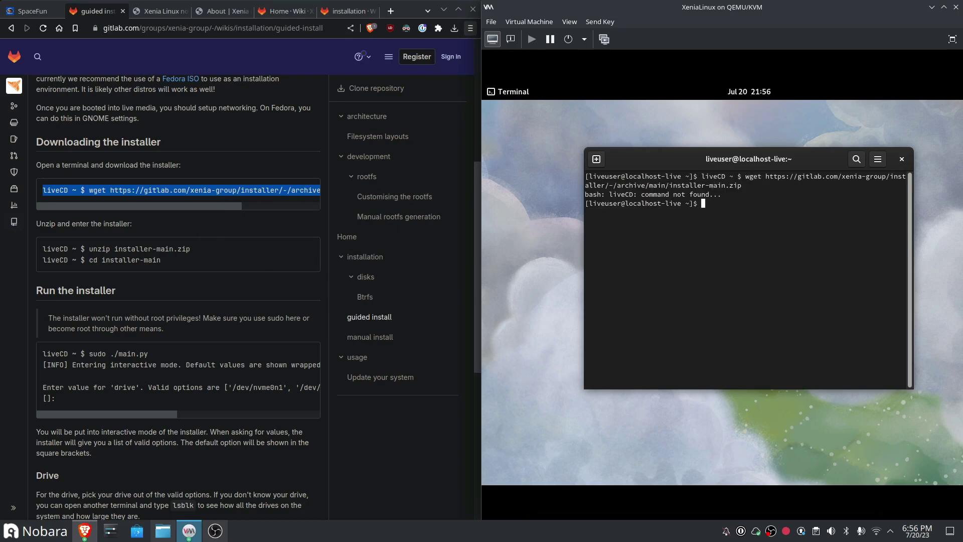
Re-copy the full wget command, delete the stray liveCD prefix, and run the download.
click(101, 189)
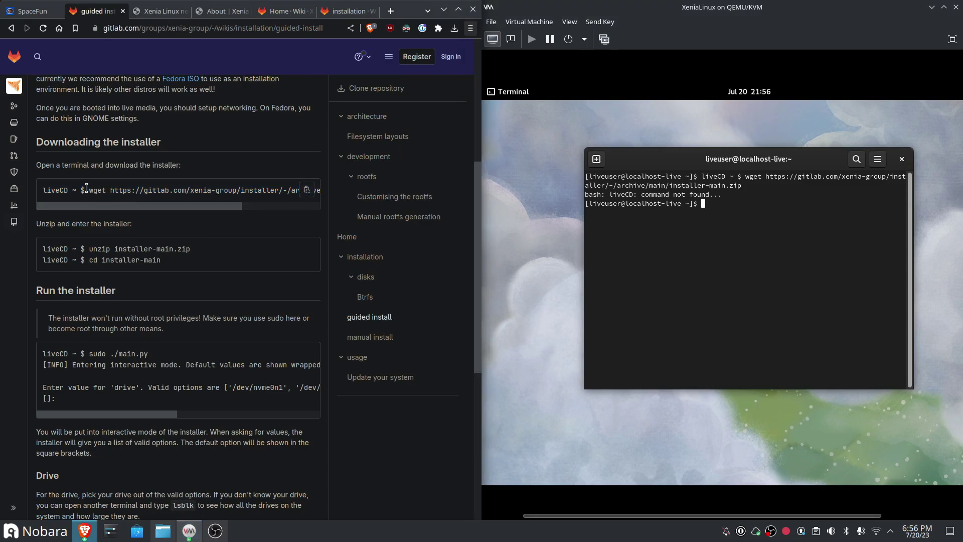
drag(86, 187, 313, 192)
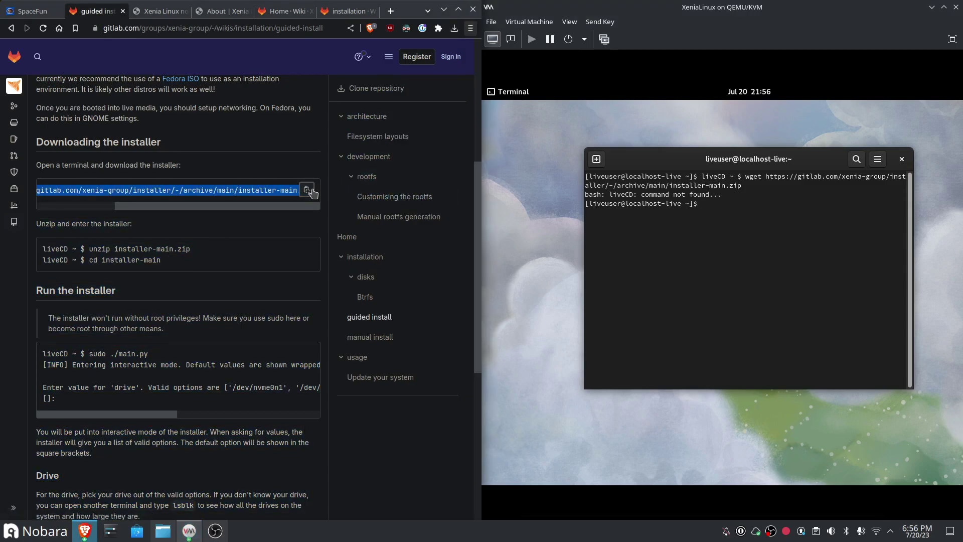
click(307, 191)
right_click(673, 243)
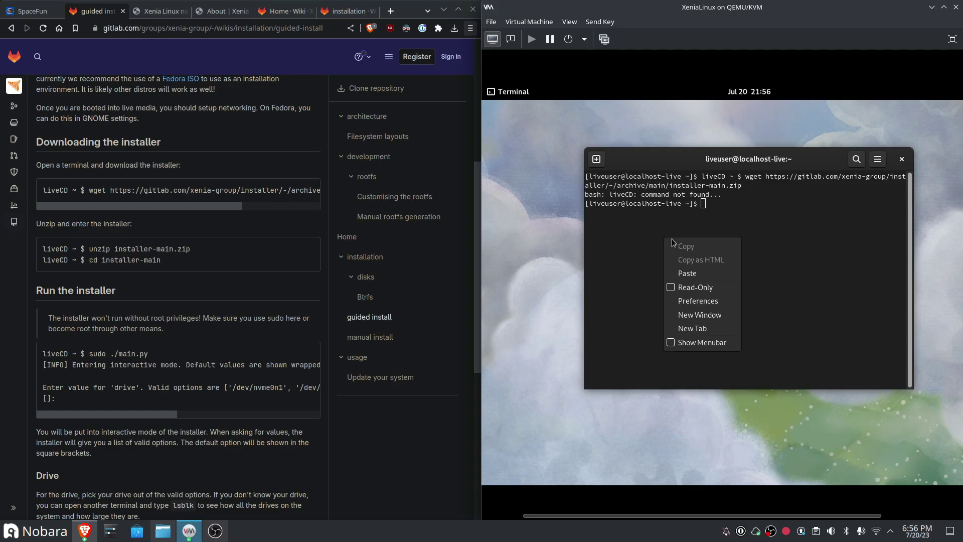
click(688, 273)
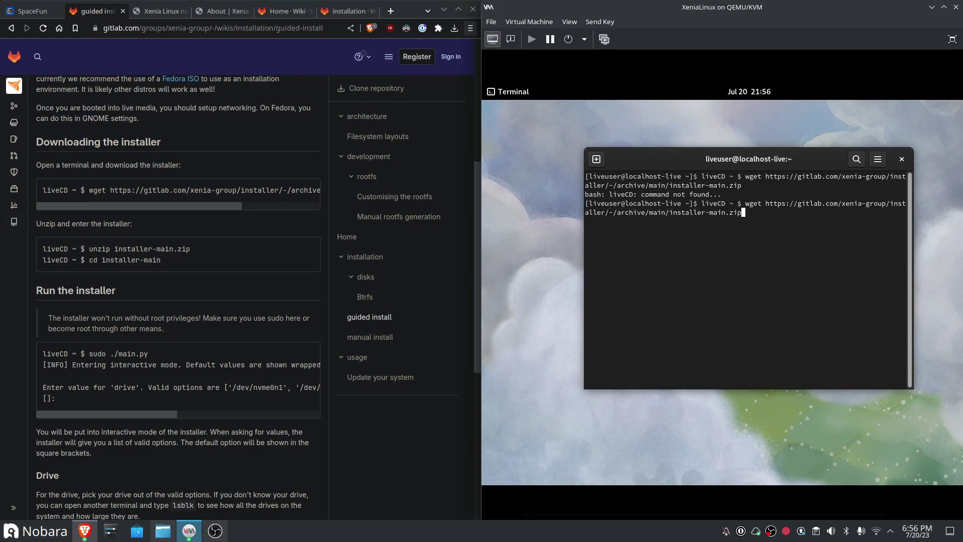
key(Left)
key(Left)
key(Left)
key(Left)
key(Left)
key(Left)
key(Left)
key(Left)
key(Left)
key(Left)
key(Left)
key(Left)
key(Left)
key(Left)
key(Left)
key(Left)
key(Left)
key(Left)
key(Left)
key(Left)
key(Left)
key(Left)
key(Left)
key(Left)
key(Left)
key(Left)
key(Left)
key(Left)
key(Left)
key(Left)
key(Left)
key(Left)
key(BackSpace)
key(BackSpace)
key(BackSpace)
key(BackSpace)
key(BackSpace)
key(BackSpace)
key(BackSpace)
key(BackSpace)
key(BackSpace)
key(BackSpace)
key(BackSpace)
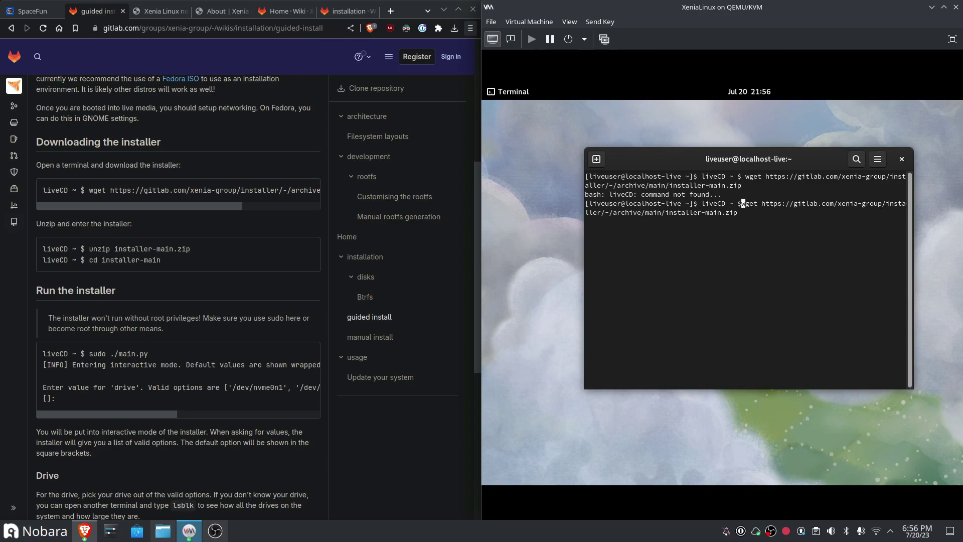
key(Return)
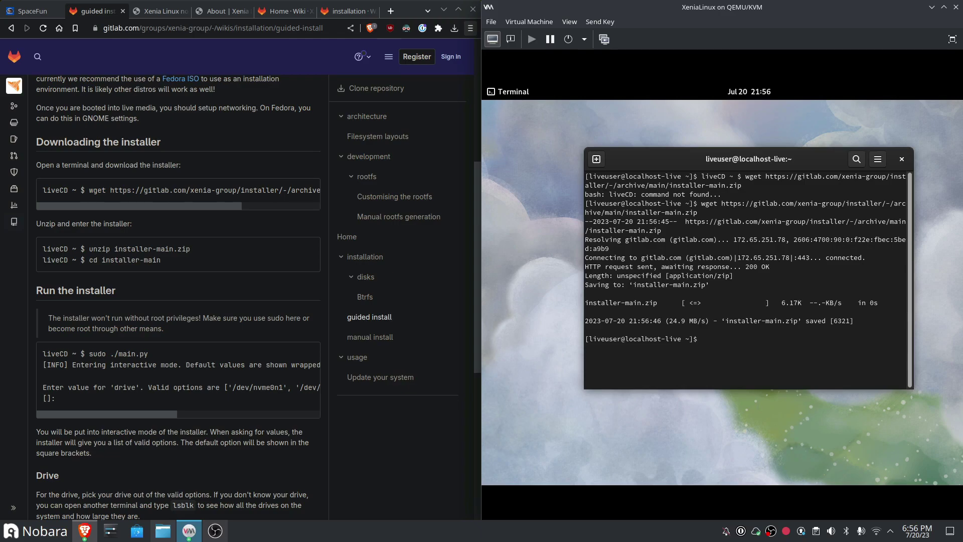
Unzip installer-main.zip in the terminal.
text(cd)
key(BackSpace)
key(BackSpace)
key(BackSpace)
key(BackSpace)
key(BackSpace)
text(unzip i)
key(Tab)
key(Return)
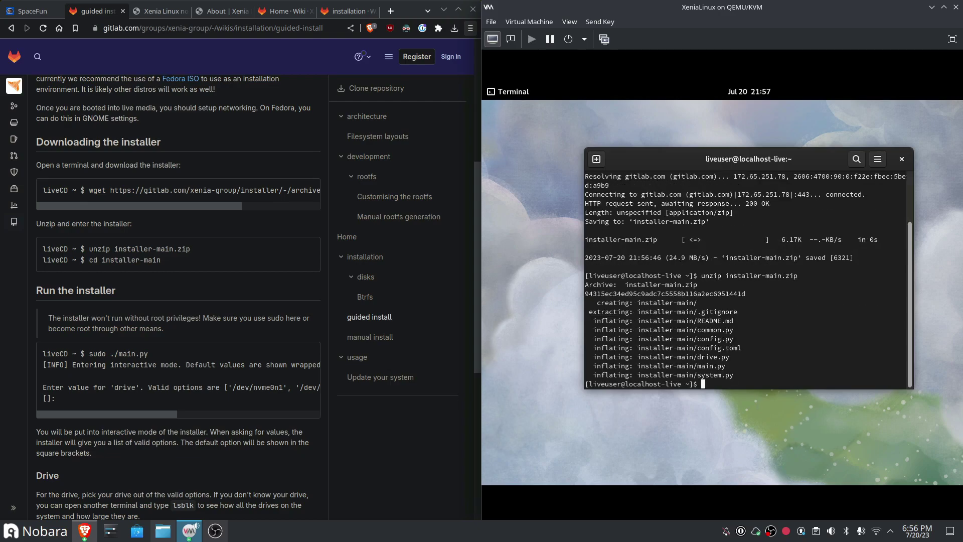
Enter the installer-main folder and run sudo ./main.py.
text(cd i)
key(Tab)
key(Return)
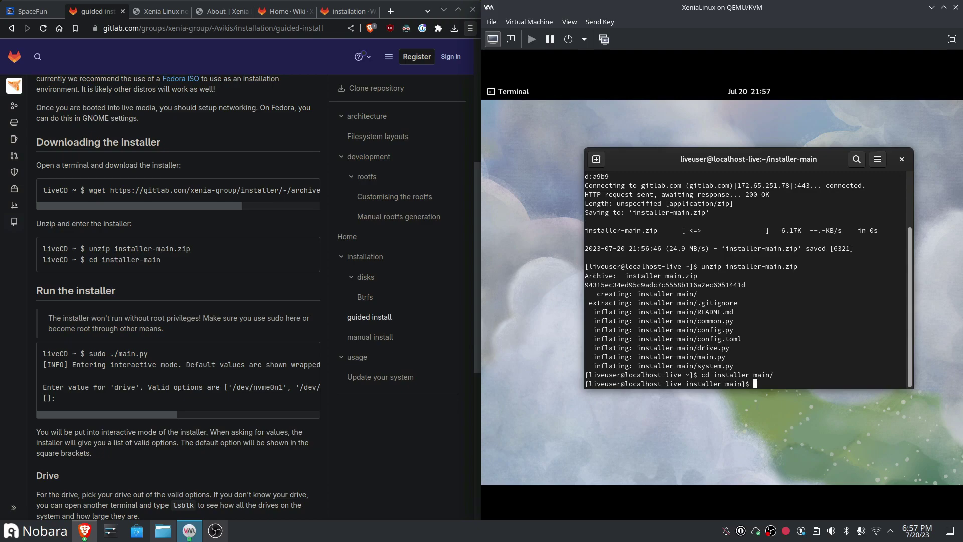
text(sudo ./m)
key(Tab)
key(Return)
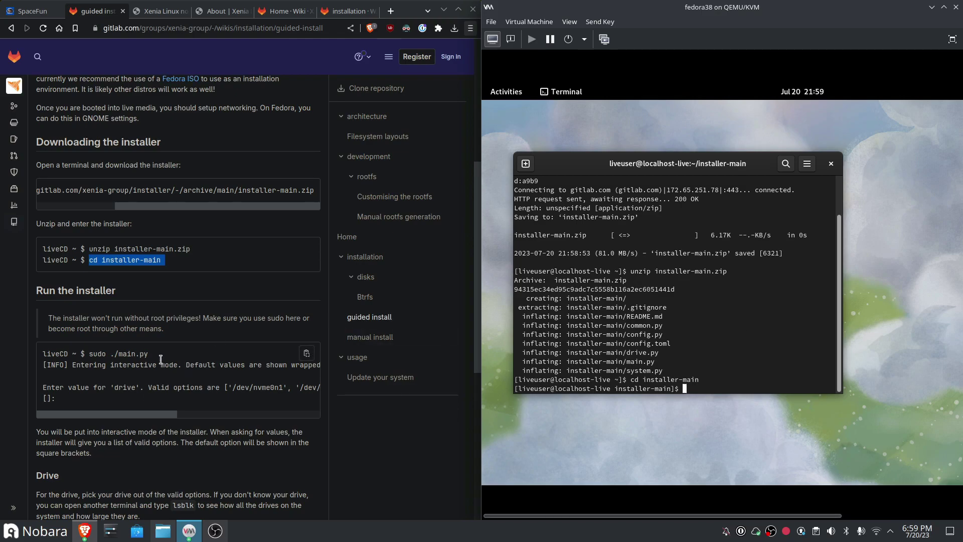
Copy sudo ./main.py from the wiki into the terminal and launch the Xenia installer.
drag(148, 353, 89, 354)
right_click(105, 355)
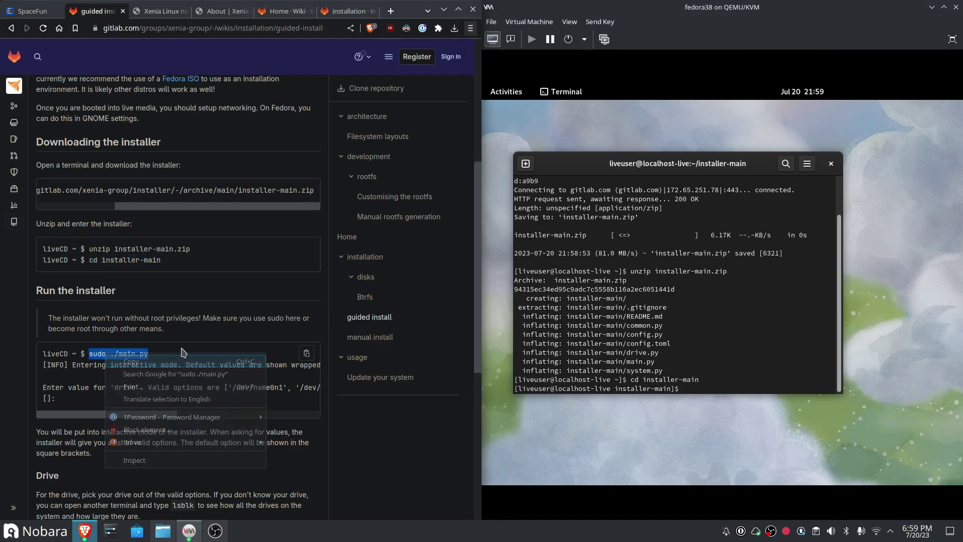
right_click(132, 349)
click(146, 357)
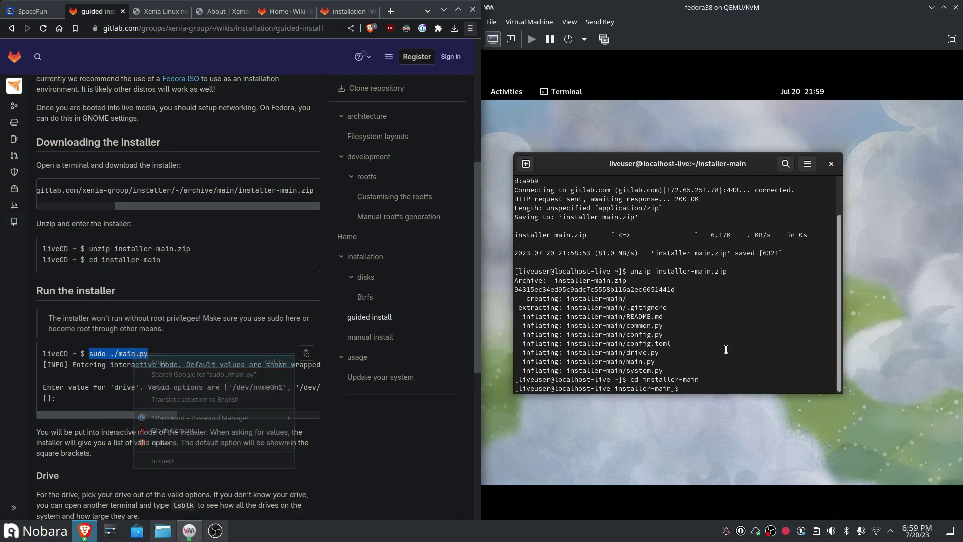
right_click(735, 309)
click(752, 338)
key(Return)
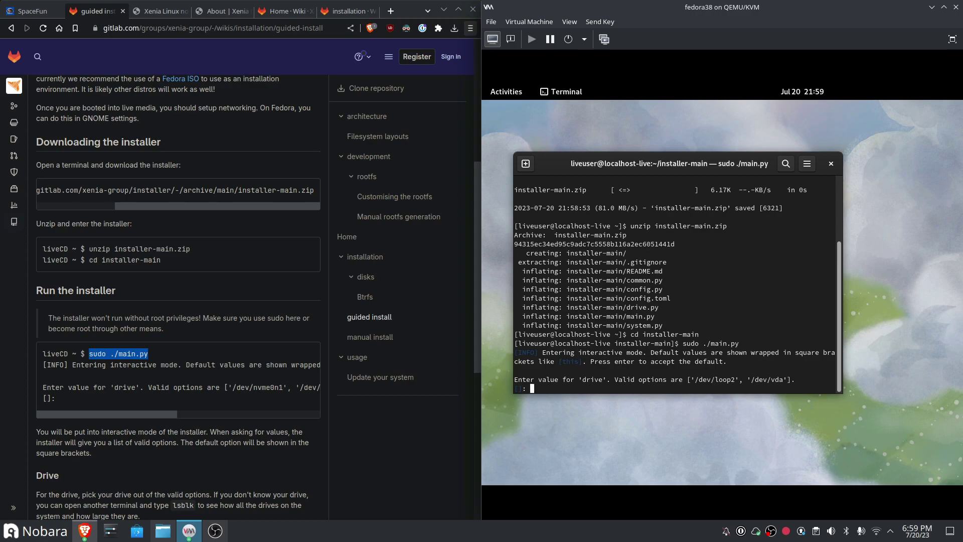
Maximize the terminal, choose drive /dev/vda with btrfs, and accept the warning.
drag(843, 325, 957, 324)
double_click(712, 166)
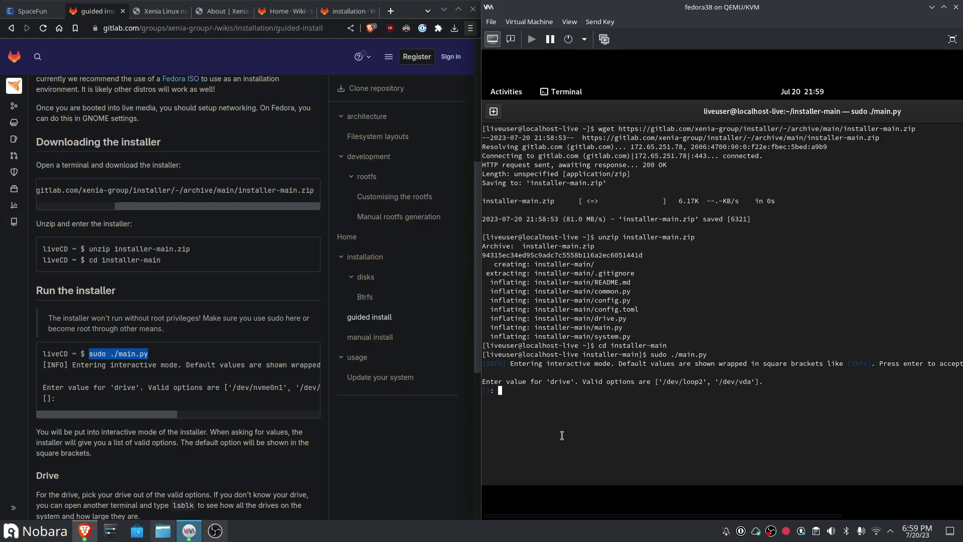
drag(532, 517, 501, 511)
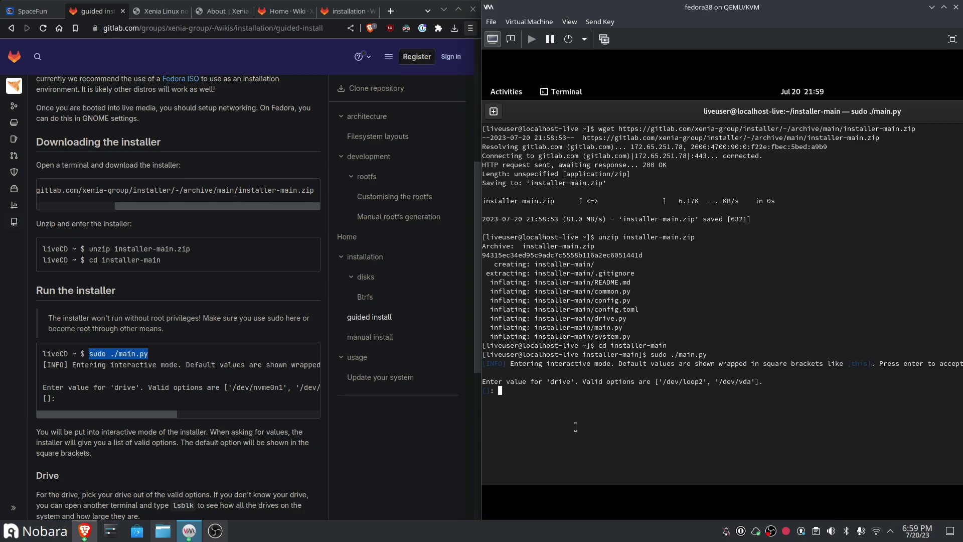
text(/dev/vda)
key(Return)
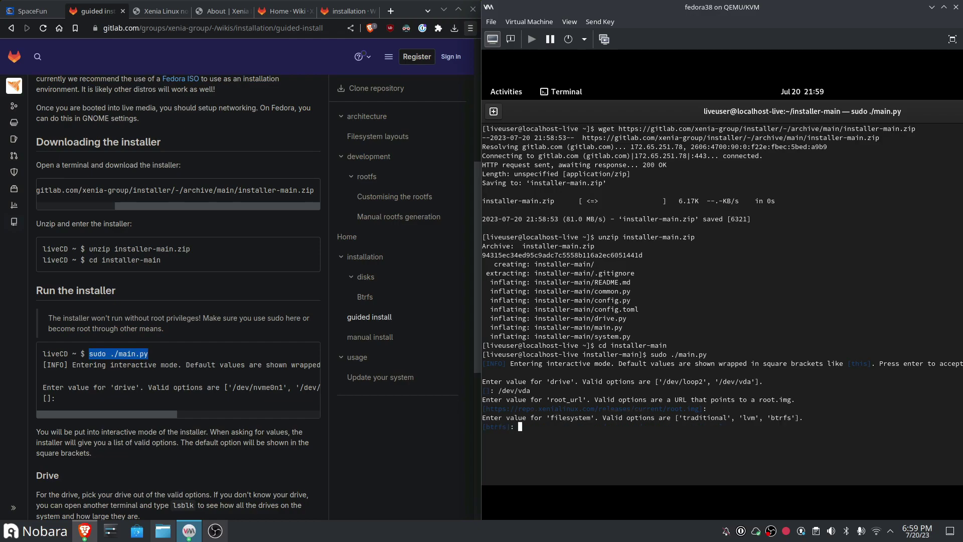
text(btrfs)
key(Return)
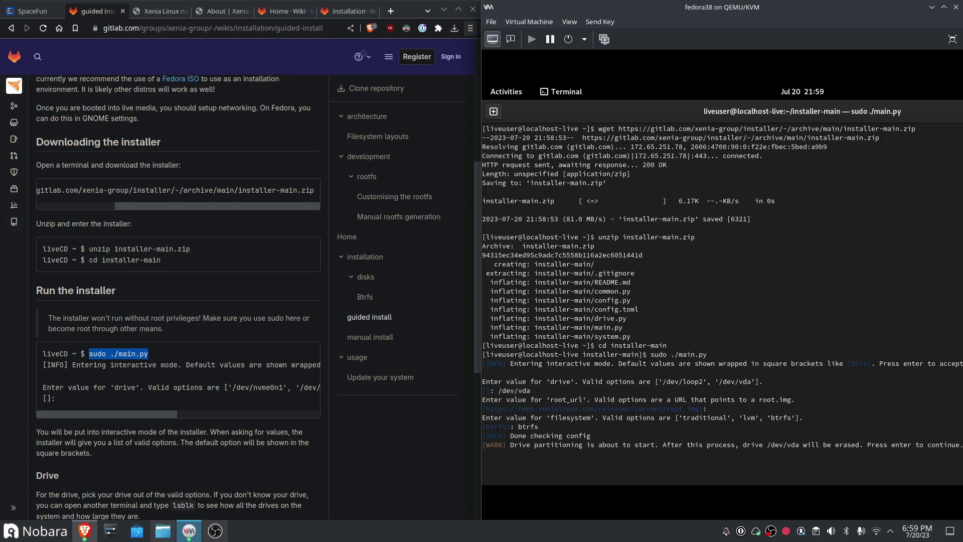
key(Return)
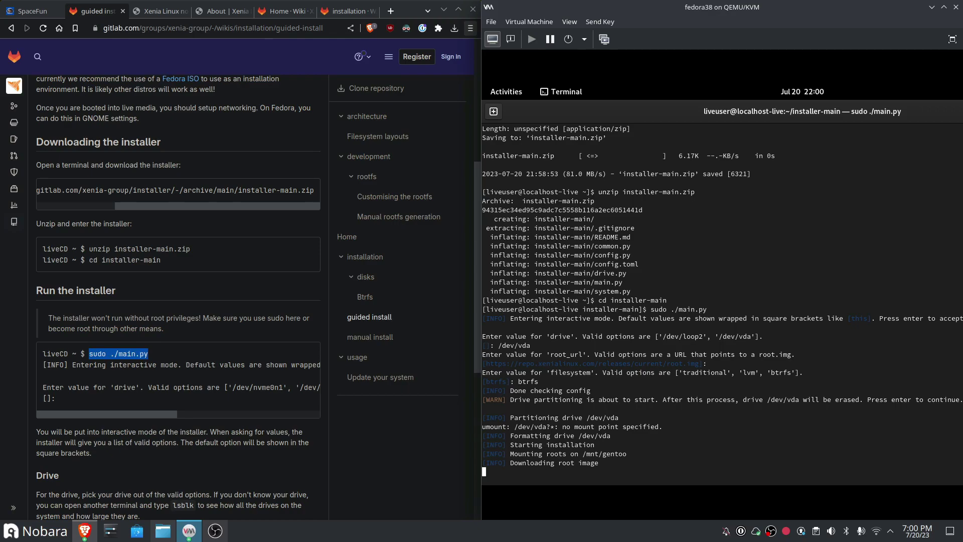
Scroll the installer output while the root image downloads and GRUB installs.
scroll(204, 440, down, 3)
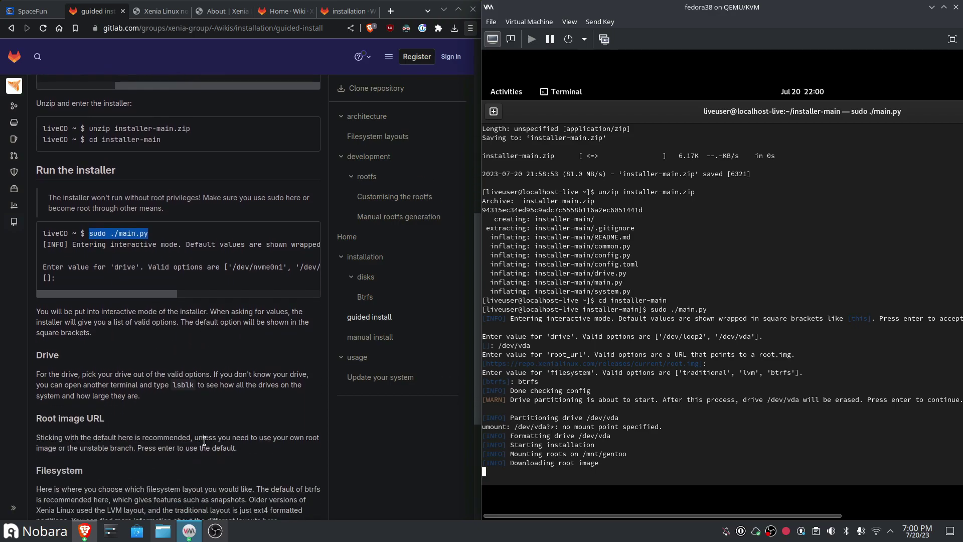
scroll(204, 440, down, 3)
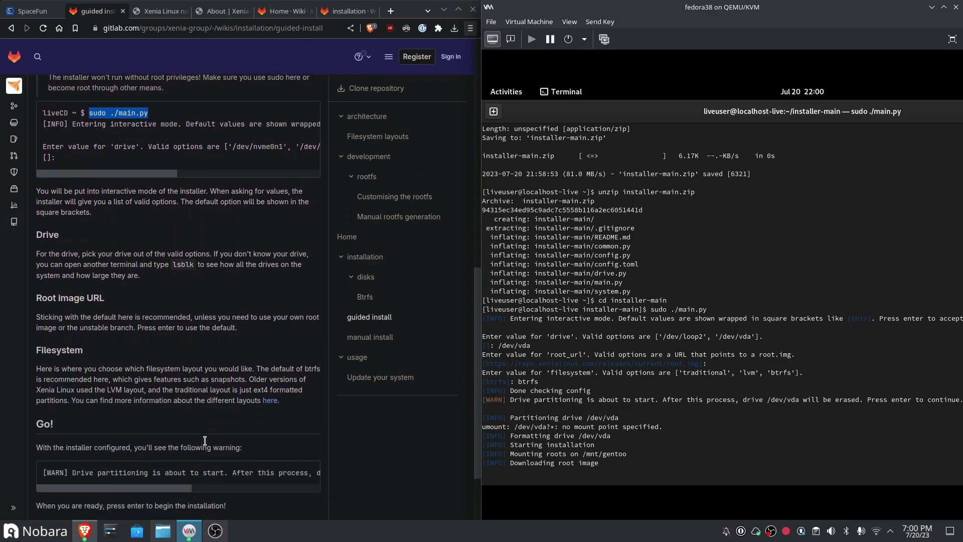
scroll(204, 440, down, 3)
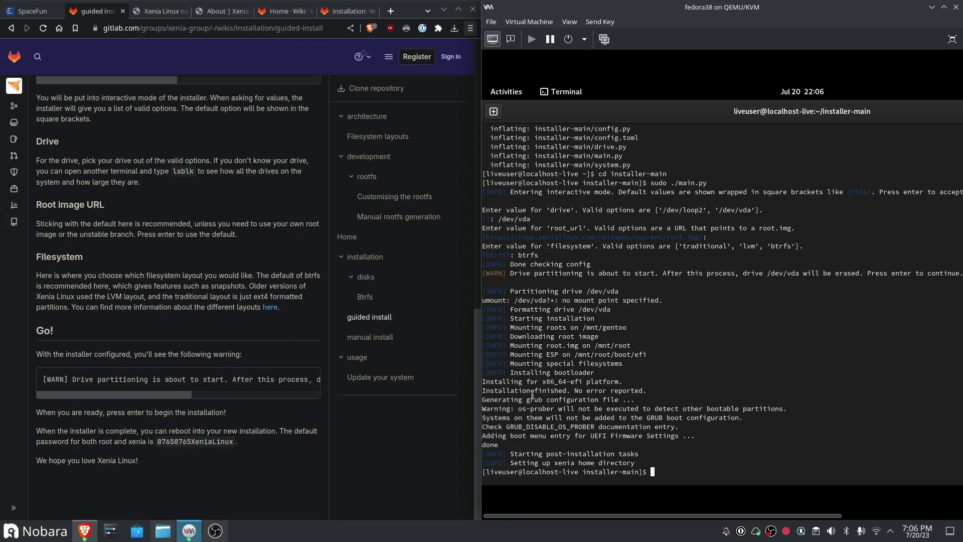
Highlight the installation-finished messages, then Force Off the fedora38 VM and confirm.
drag(497, 390, 792, 447)
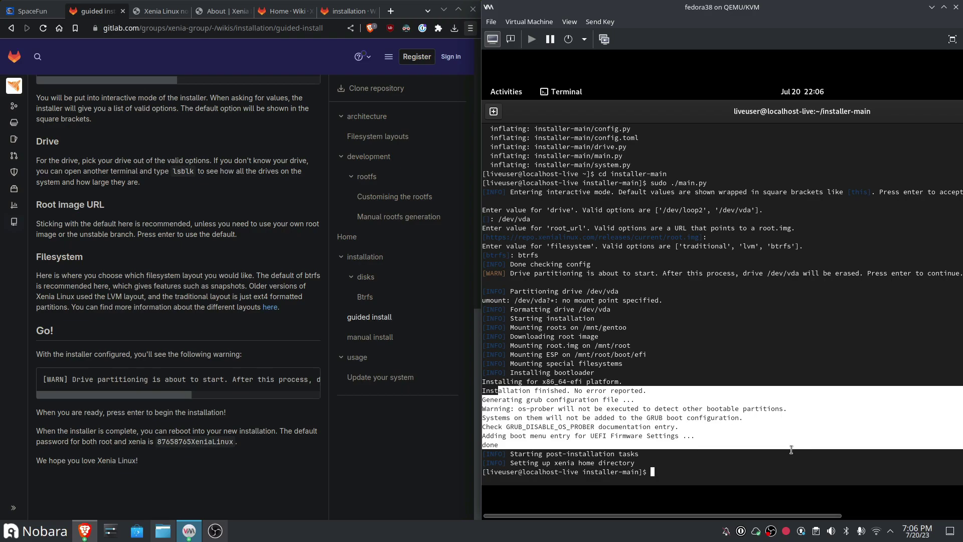
click(585, 39)
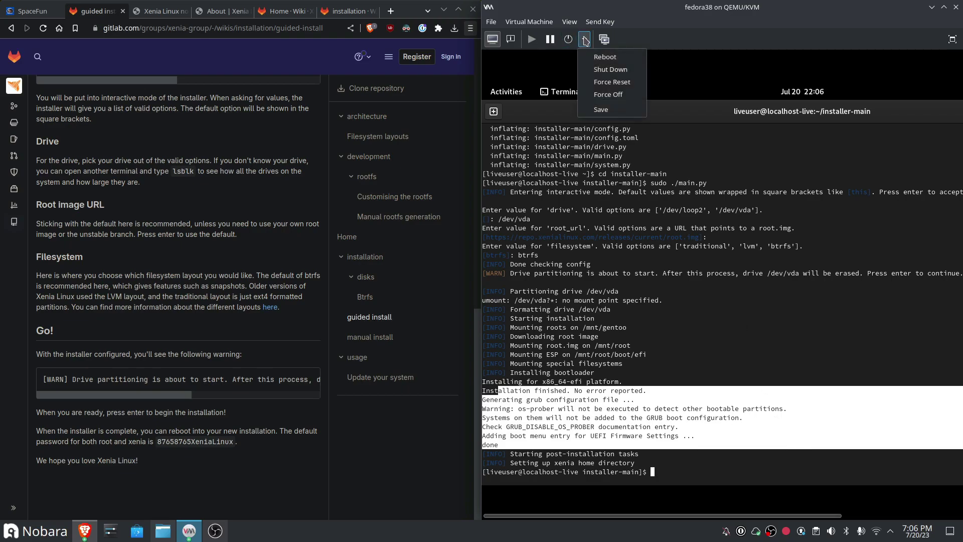
click(607, 95)
click(766, 316)
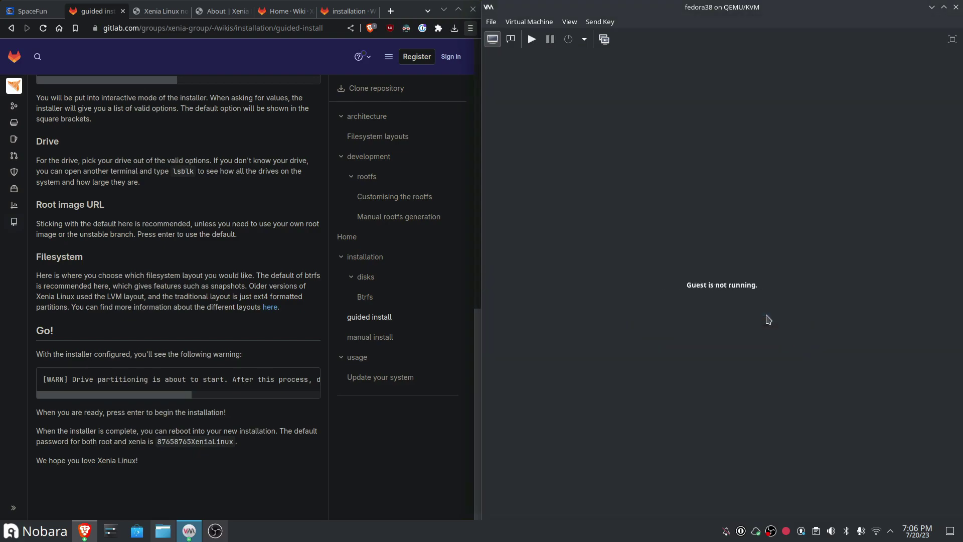
Check SATA CDROM 1's media in hardware details, return to the console, and run the VM.
click(511, 39)
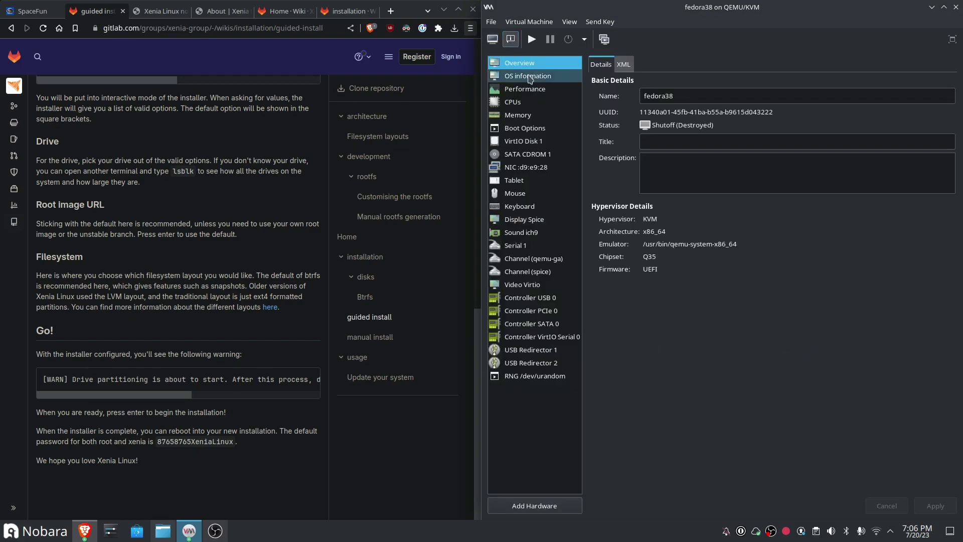
click(526, 154)
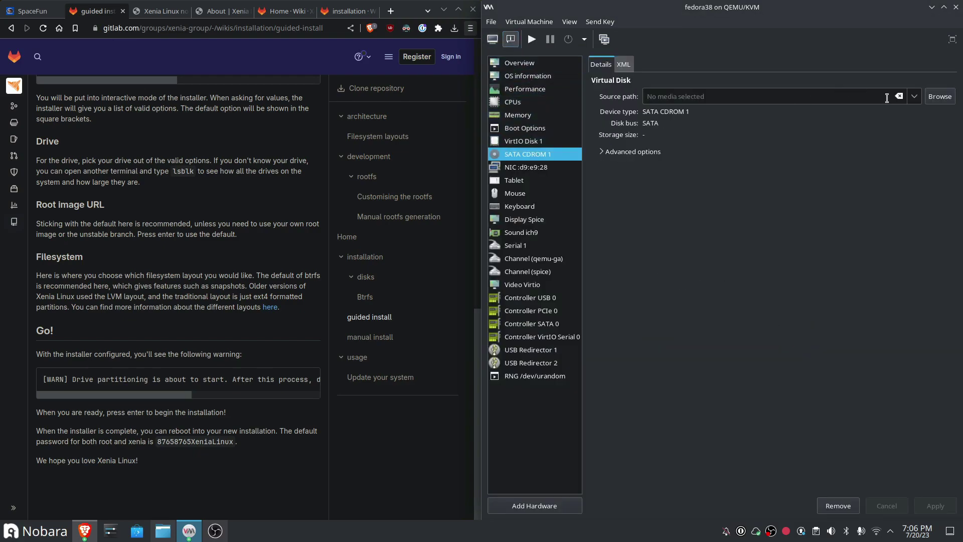
click(520, 63)
click(493, 39)
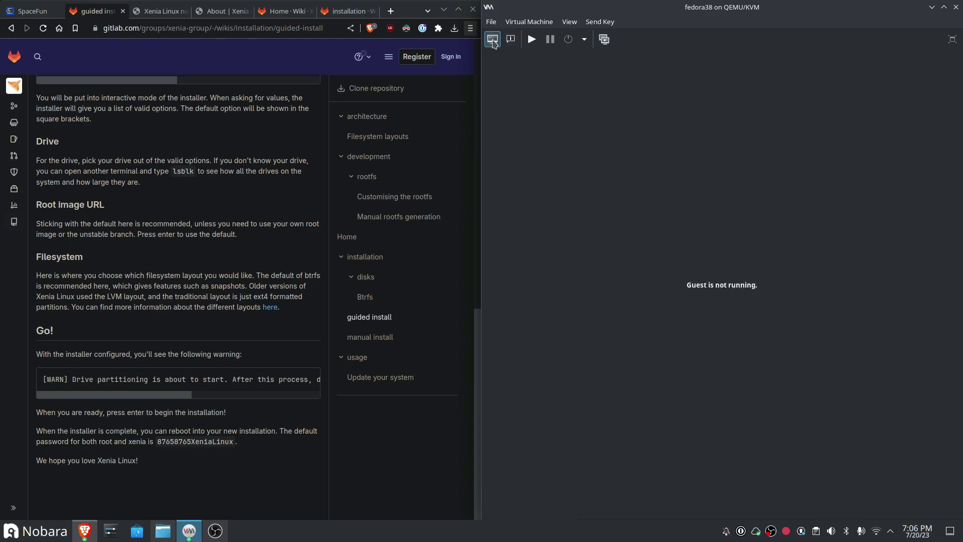
click(533, 40)
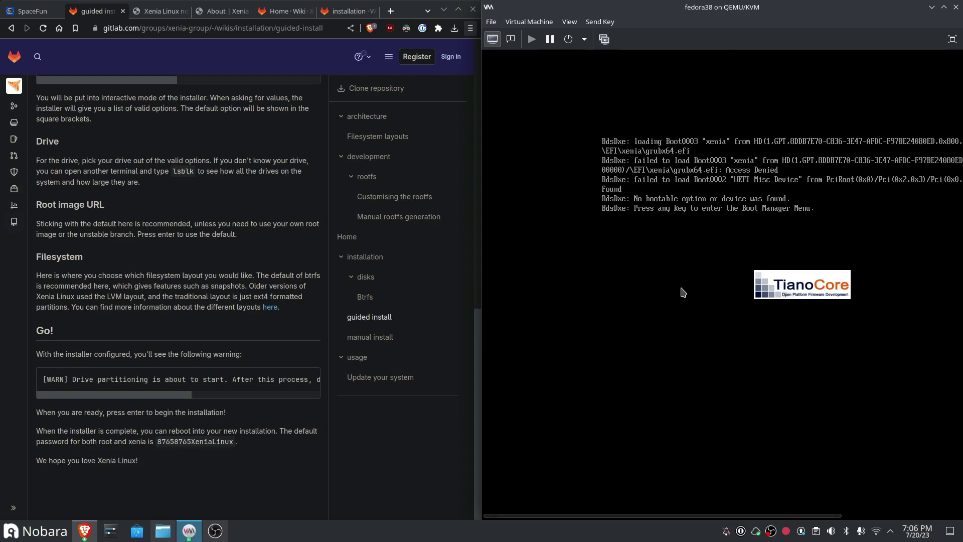
Enter the VM's UEFI setup menu and look at the Boot Manager page.
click(651, 187)
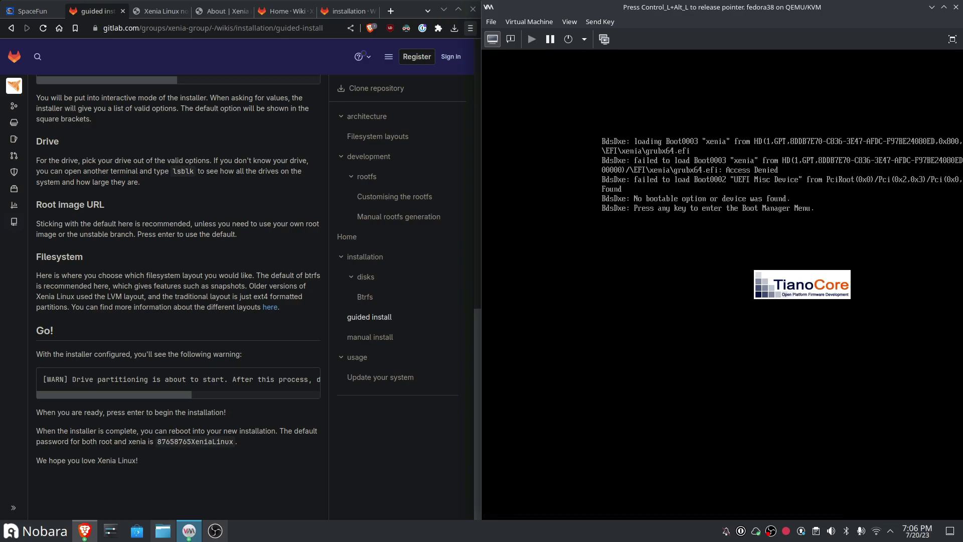
key(Return)
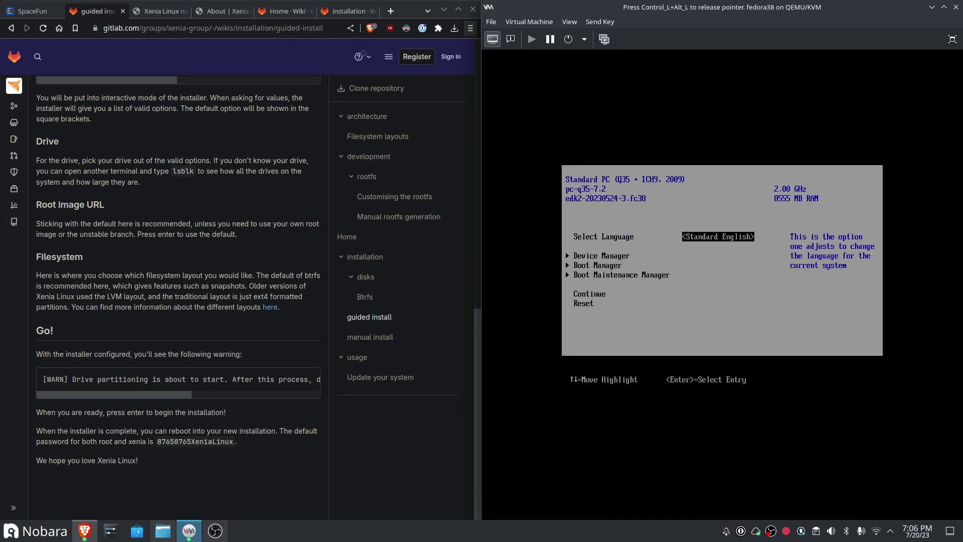
key(Down)
key(Down)
key(Return)
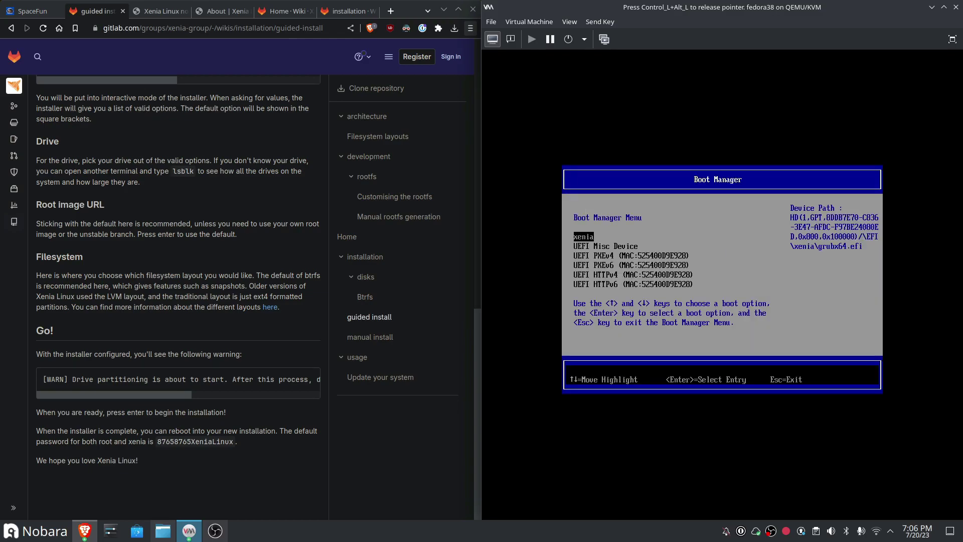
key(Escape)
Reset the VM from the firmware menu, release input to the host, and open power options.
key(Down)
key(Down)
key(Return)
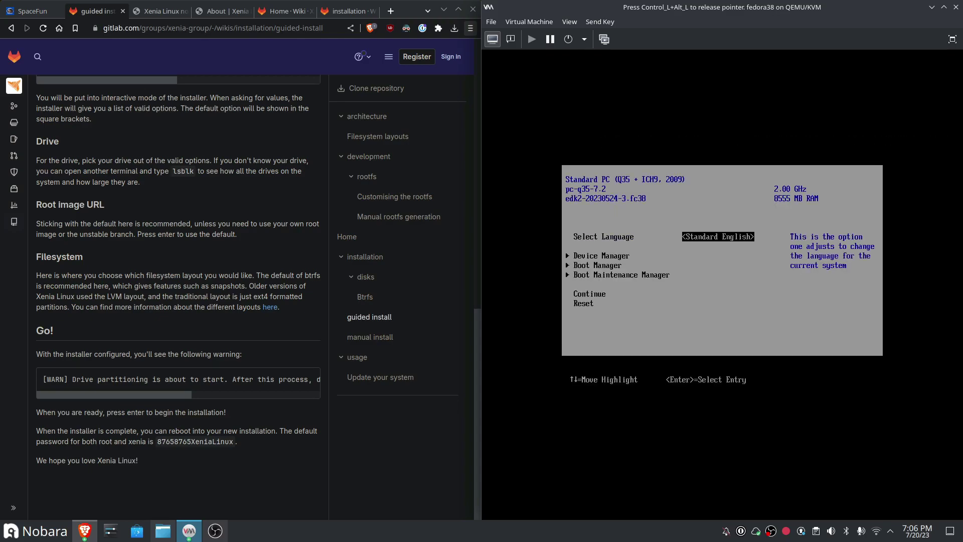
key(Up)
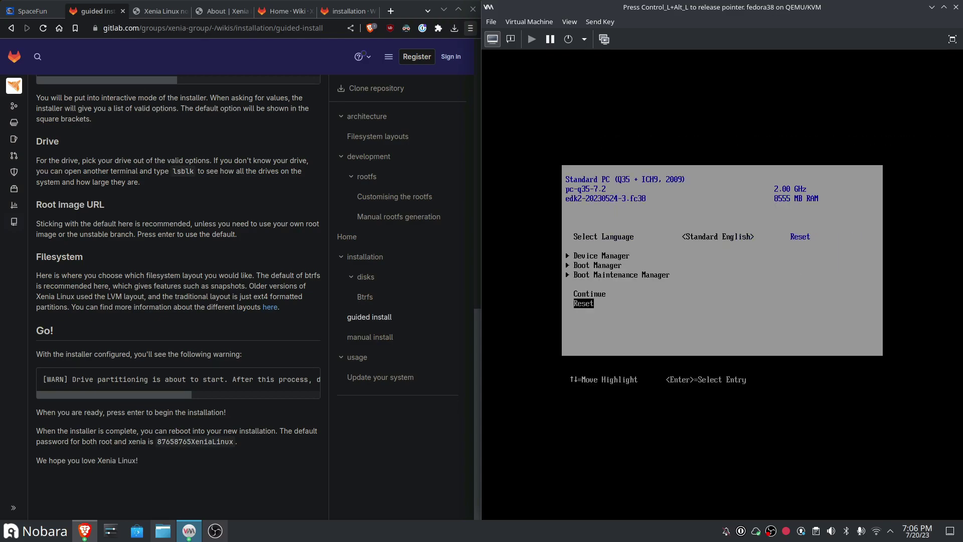
key(Return)
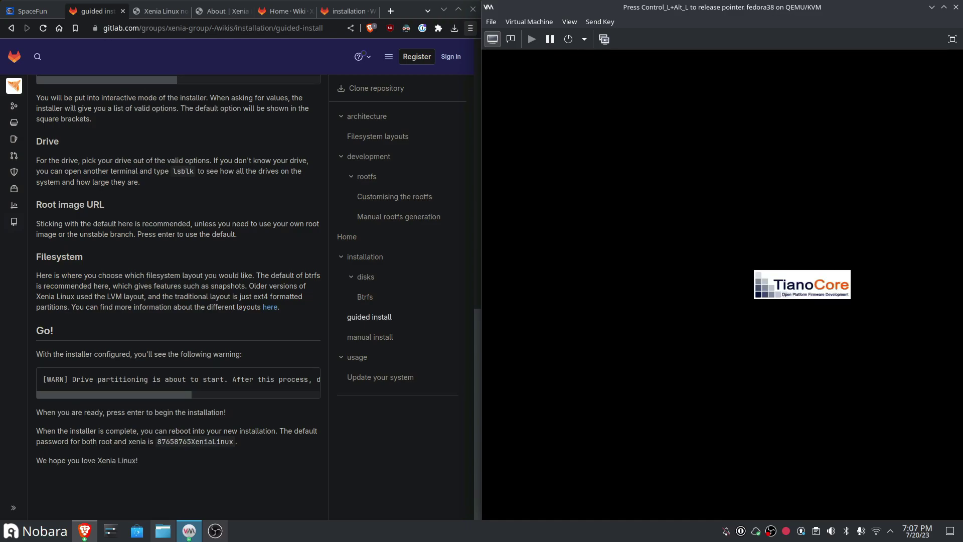
key(ctrl+alt)
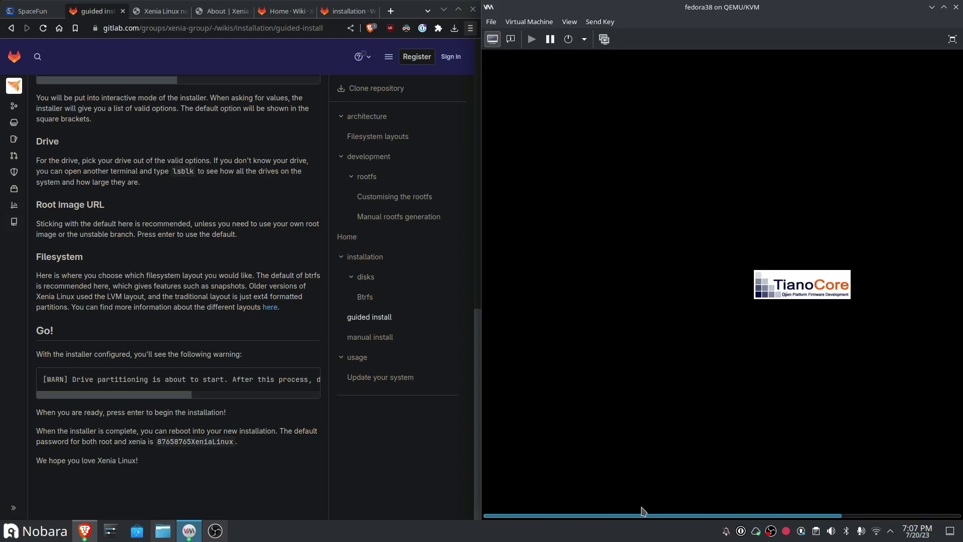
click(582, 41)
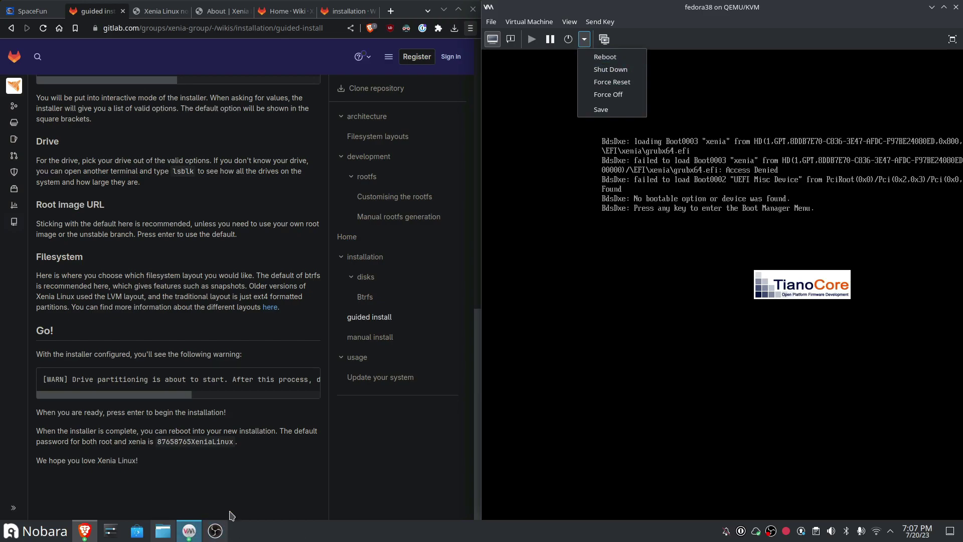
Minimize the VM list window and maximize the fedora38 console window.
click(214, 532)
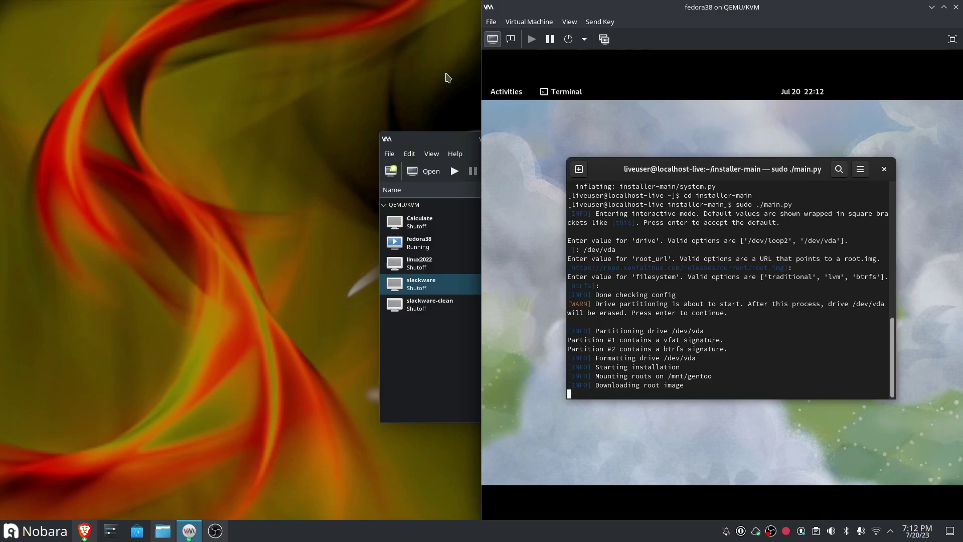
double_click(435, 133)
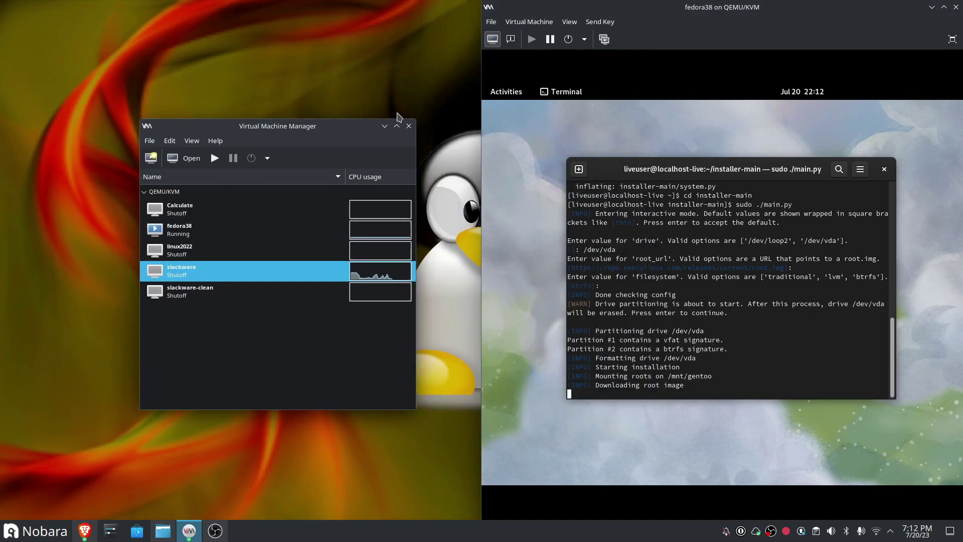
click(384, 127)
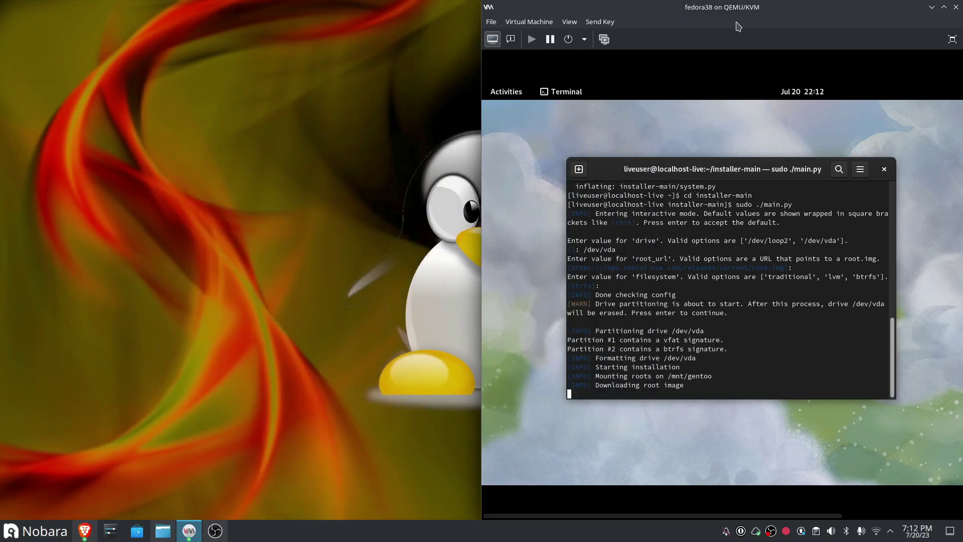
double_click(687, 12)
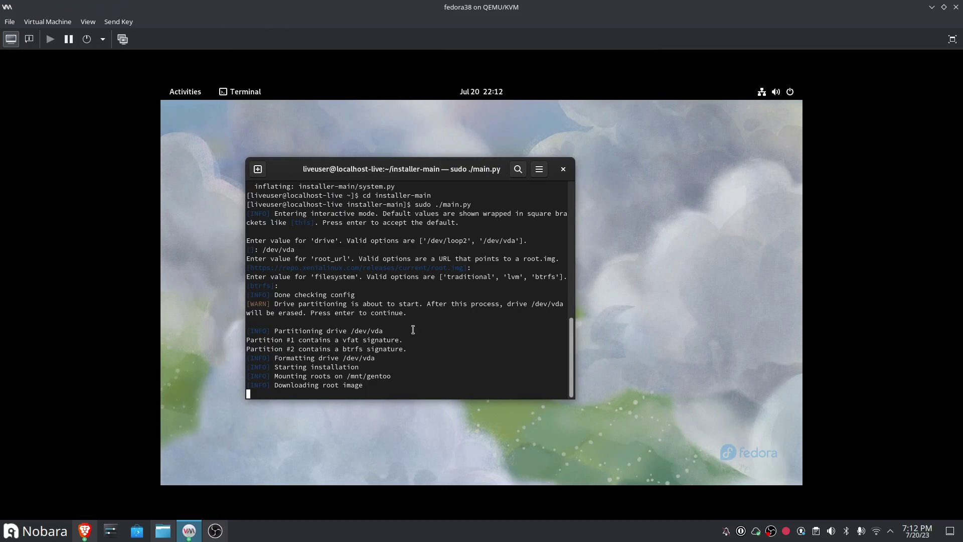
Watch Xenia boot through OpenRC to runlevel 3 with the network online.
scroll(393, 310, up, 1)
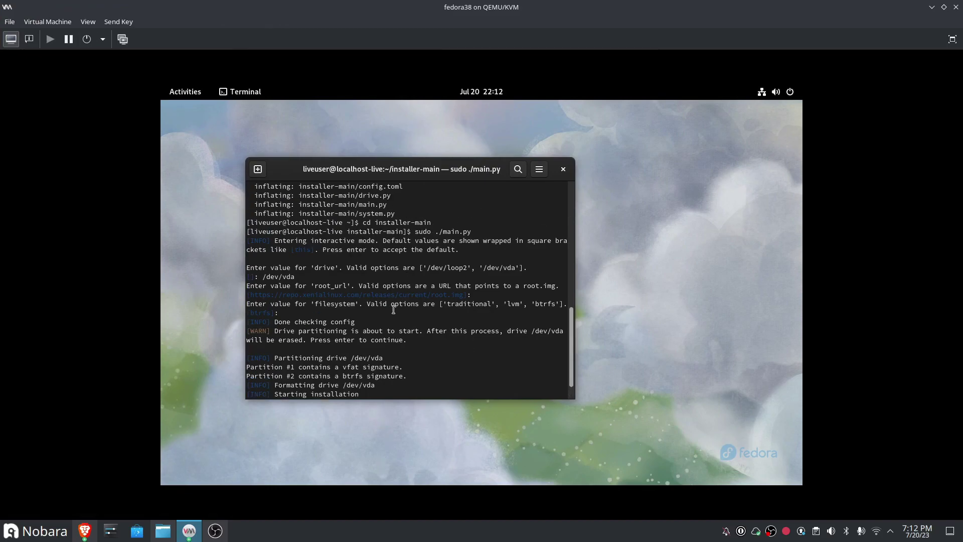
scroll(393, 316, down, 1)
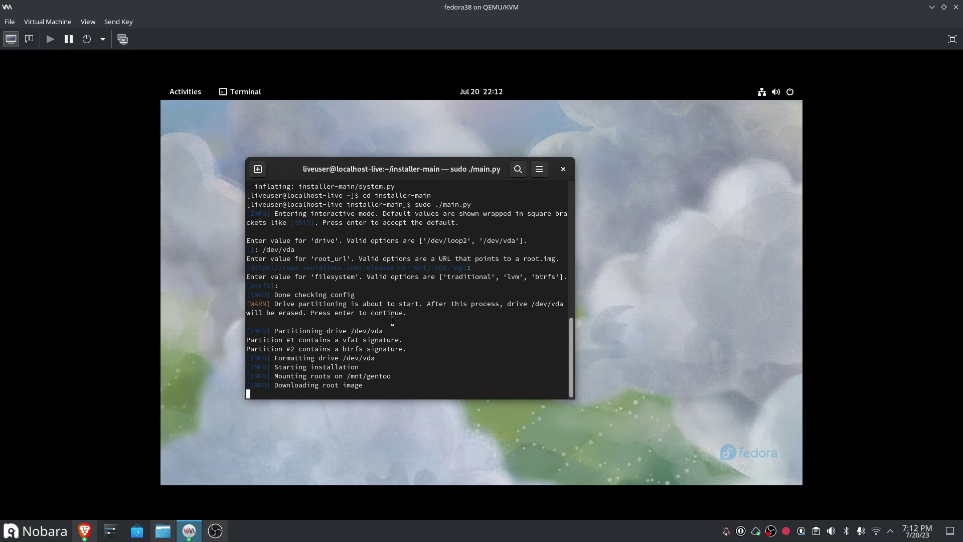
drag(270, 346, 410, 339)
scroll(456, 364, up, 2)
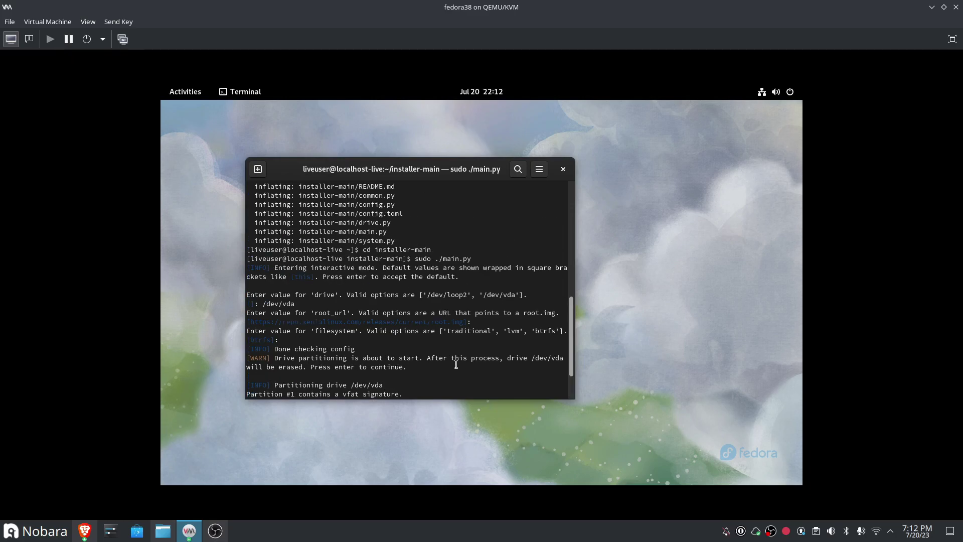
scroll(456, 364, down, 2)
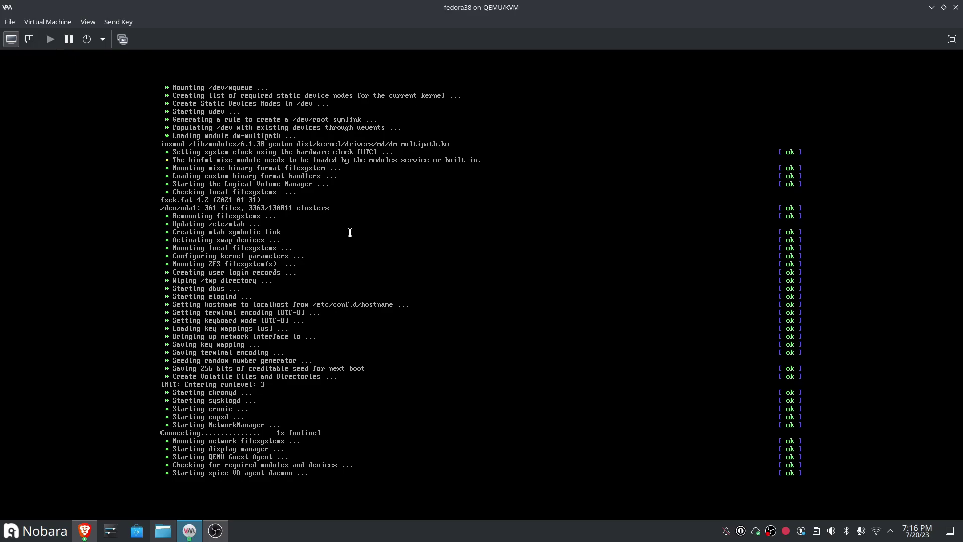
Snap the VM window to the right half of the screen.
click(214, 534)
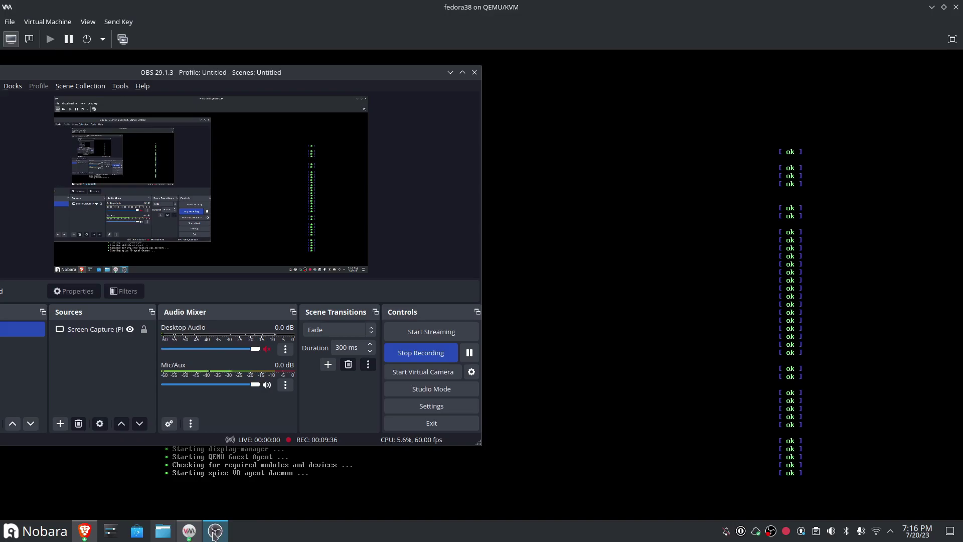
click(215, 534)
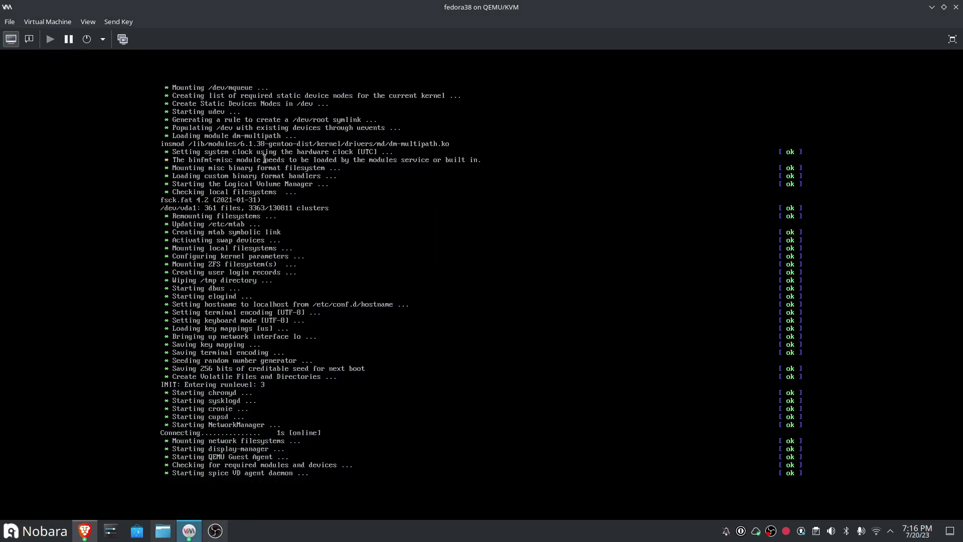
drag(245, 8, 835, 304)
scroll(173, 362, up, 15)
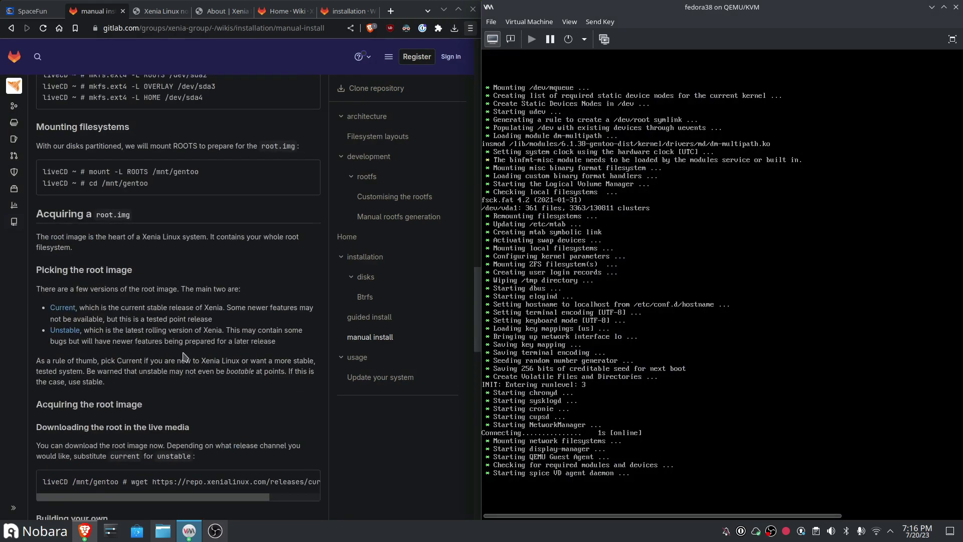
scroll(171, 362, up, 10)
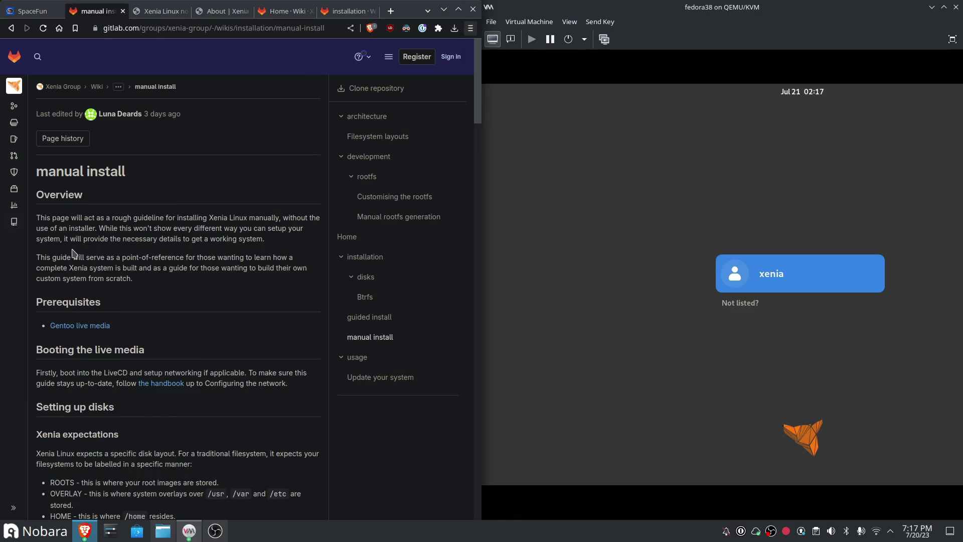
scroll(72, 253, down, 20)
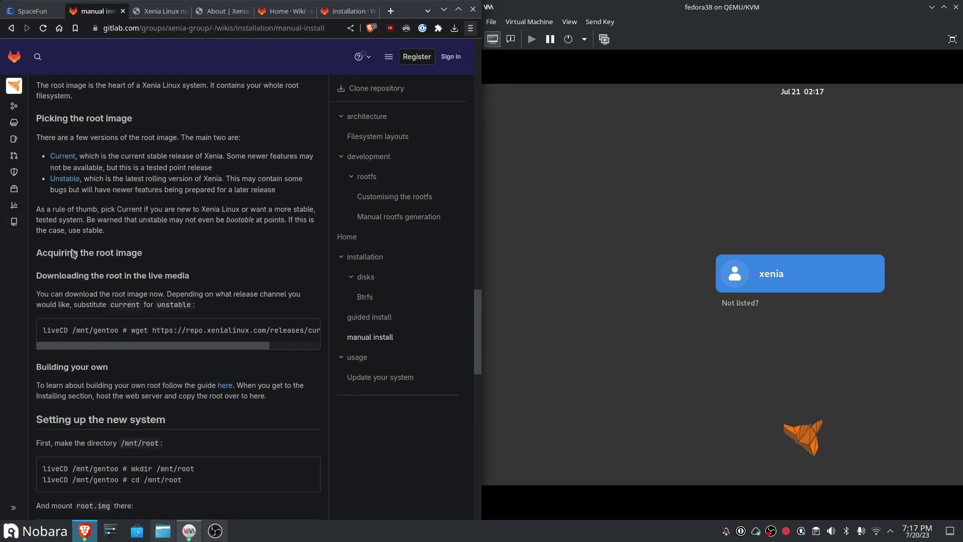
scroll(68, 256, down, 10)
Return to the guided install wiki page and select the xenia user at the Xenia login screen.
click(11, 28)
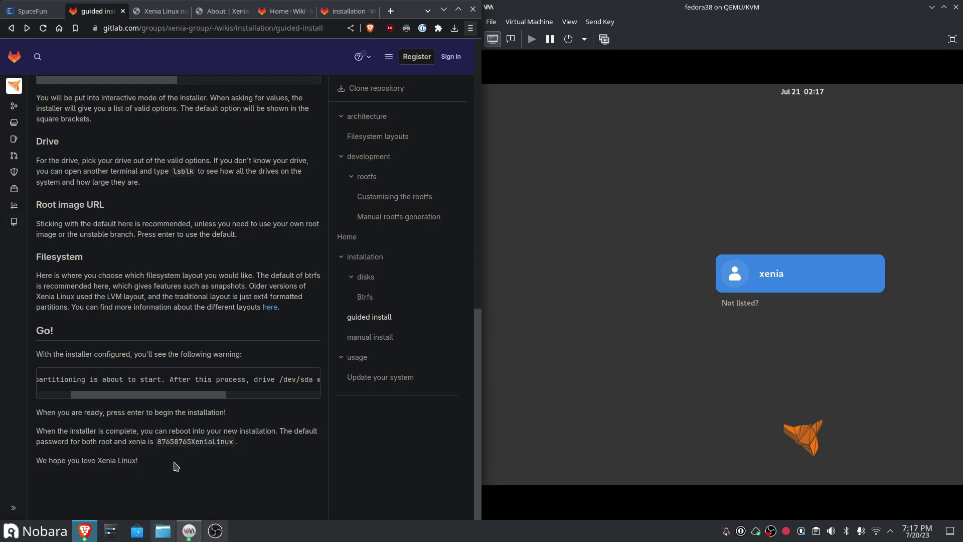
drag(35, 443, 80, 442)
click(109, 436)
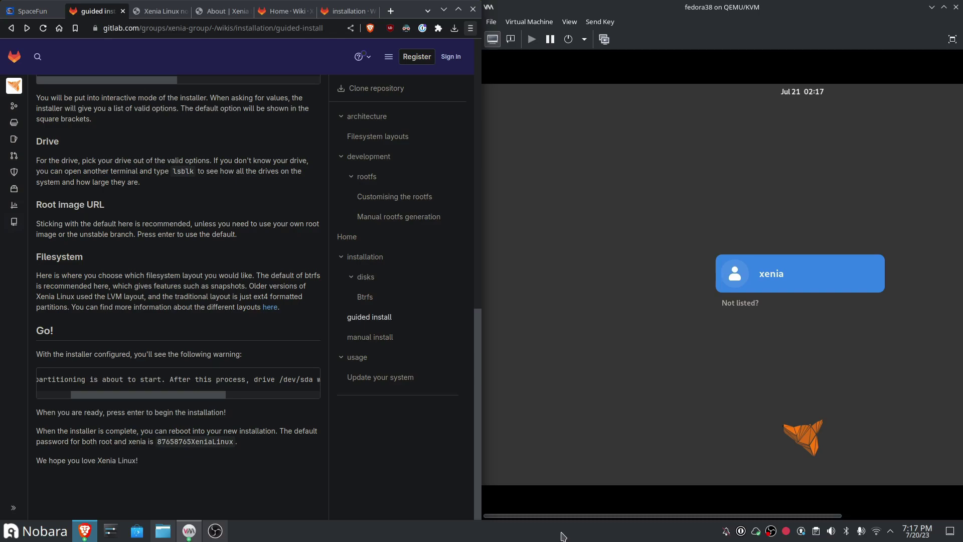
drag(570, 517, 651, 516)
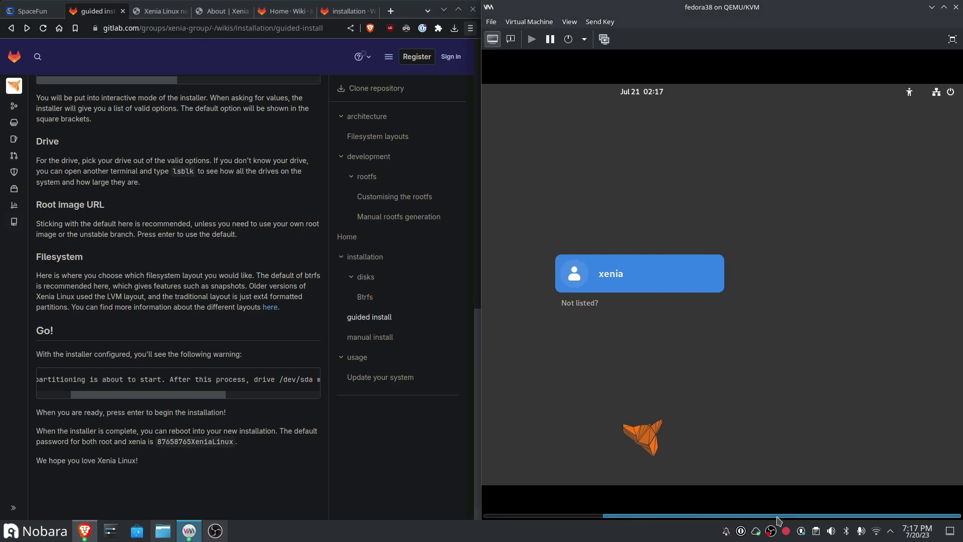
click(677, 271)
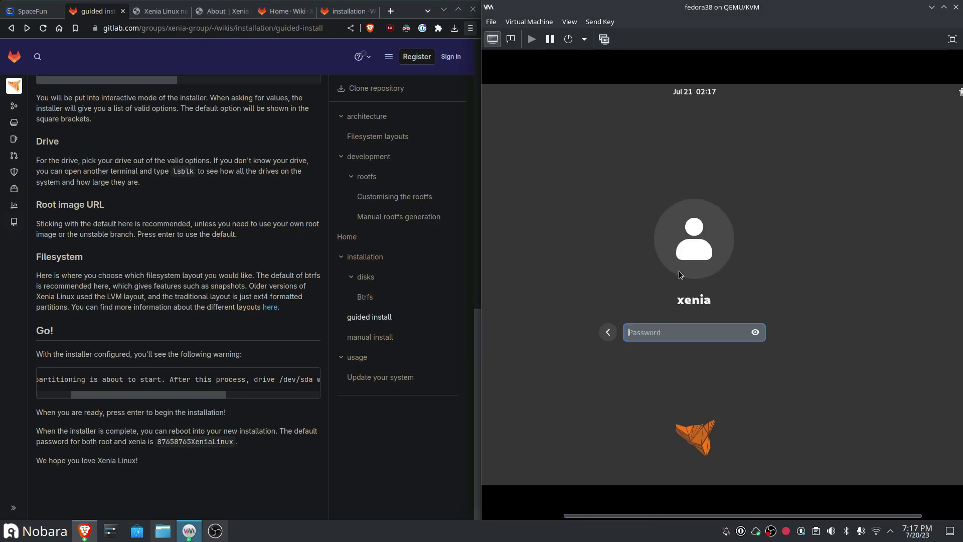
Copy the wiki's default password, paste it into the xenia password field, sign in, and show all applications.
double_click(175, 441)
right_click(196, 443)
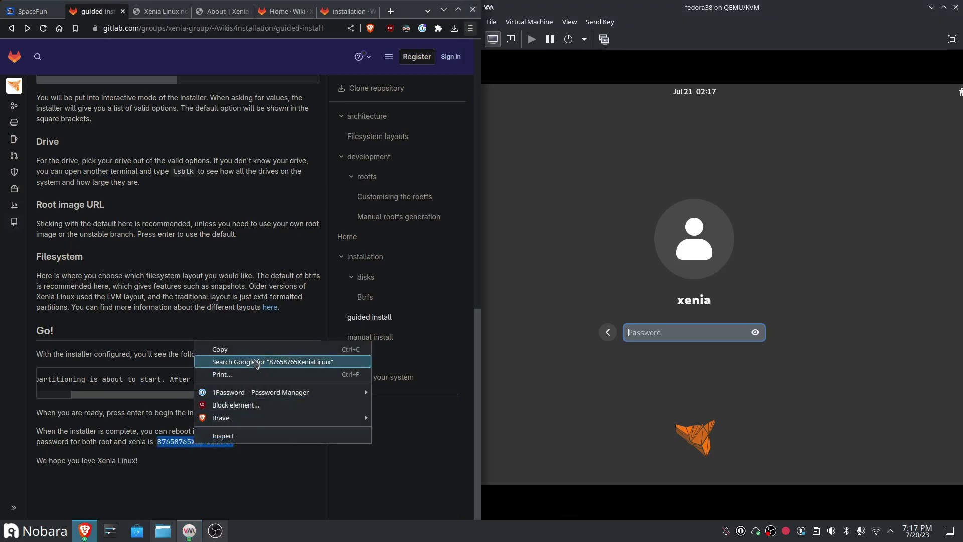
click(220, 349)
right_click(671, 335)
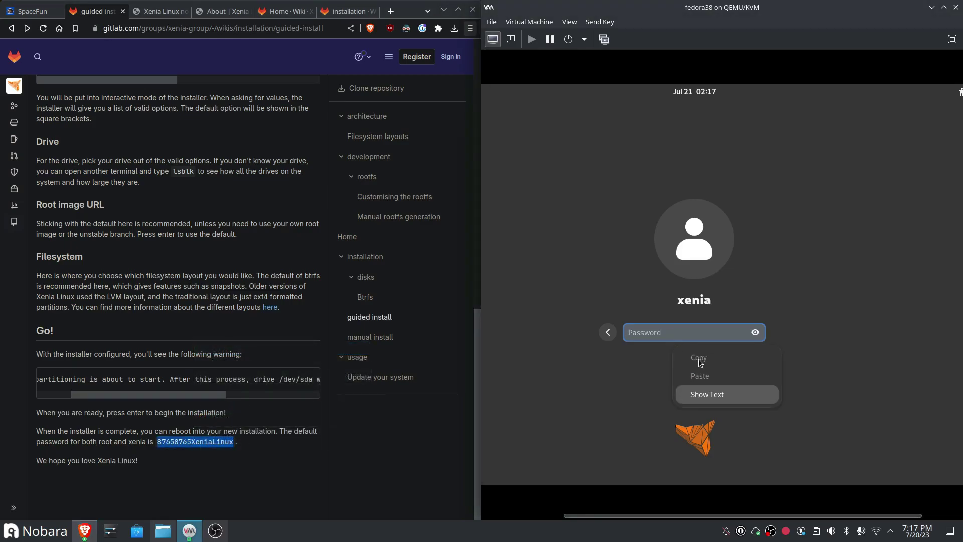
click(700, 376)
key(Return)
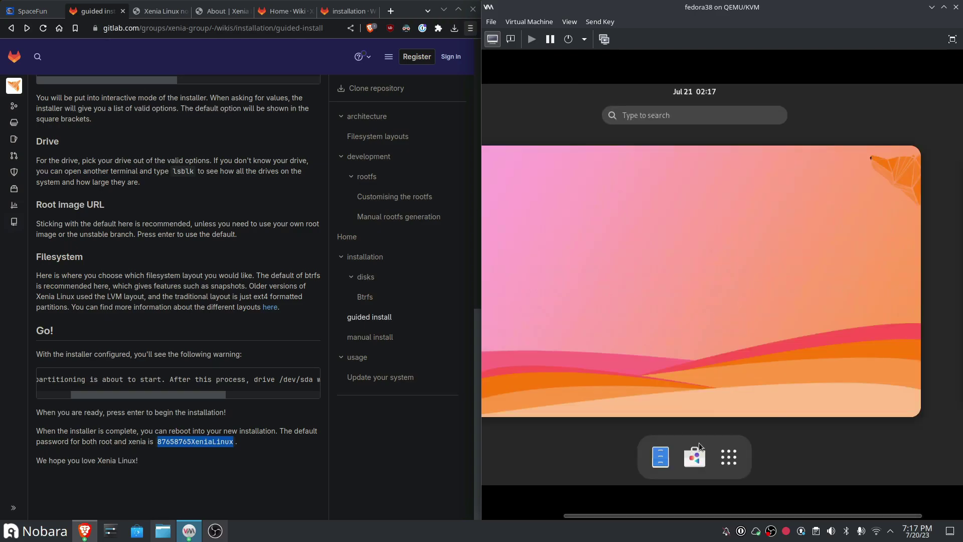
click(729, 456)
Open a terminal, check the current user with whoami, and become root with 'su -'.
click(554, 229)
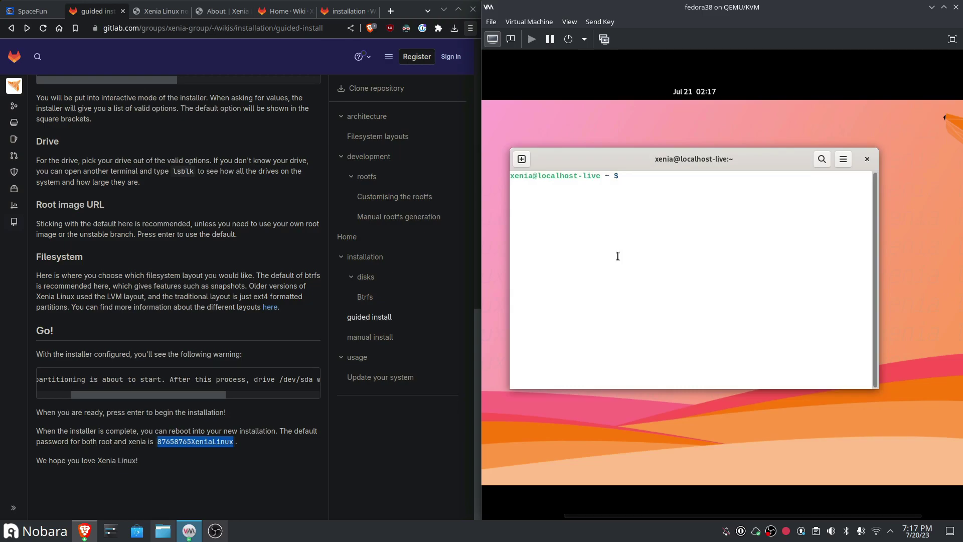
text(whoami)
key(Return)
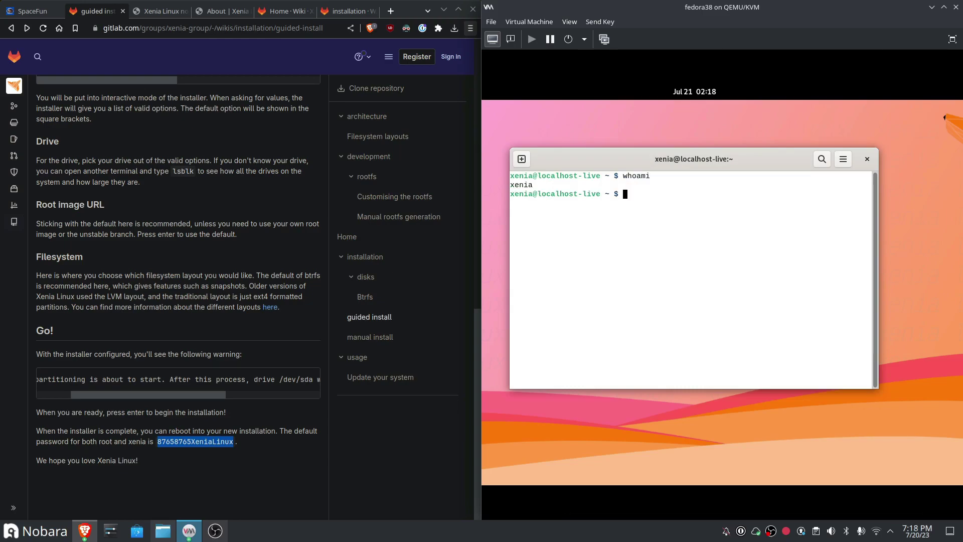
text(su 0)
key(Return)
text(su -)
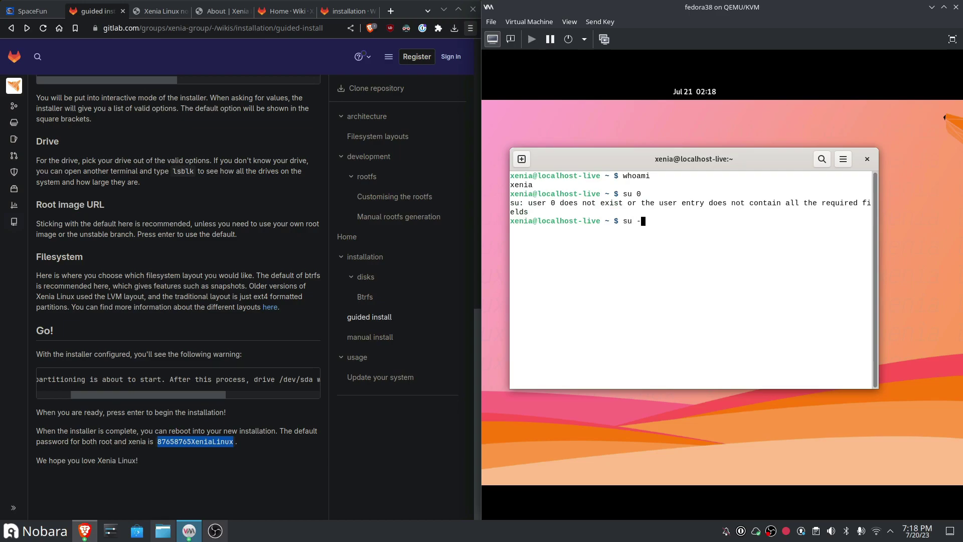
key(Return)
key(Return)
Set new passwords for root with 'passwd' and for xenia with 'passwd xenia'.
text(passwd)
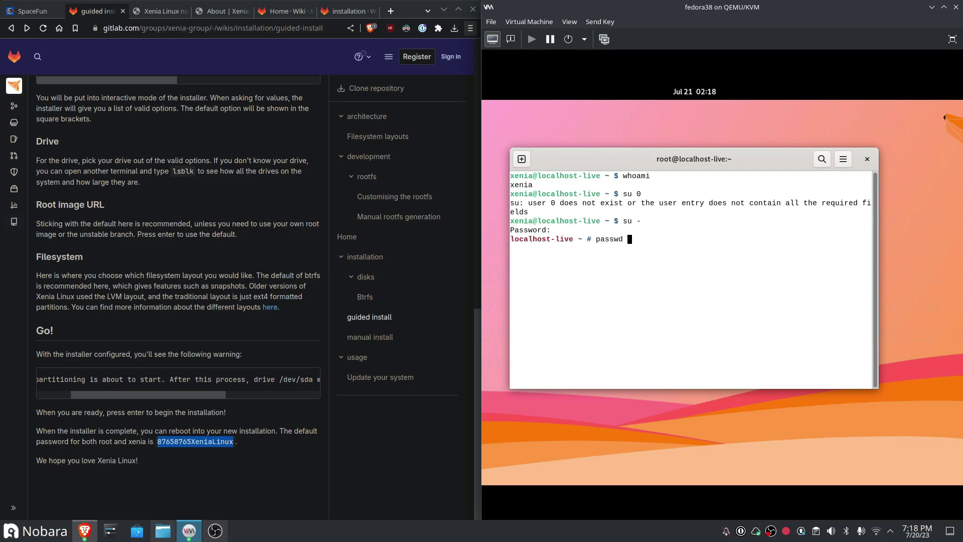
key(Return)
key(Return)
key(Return)
key(Return)
text(passw)
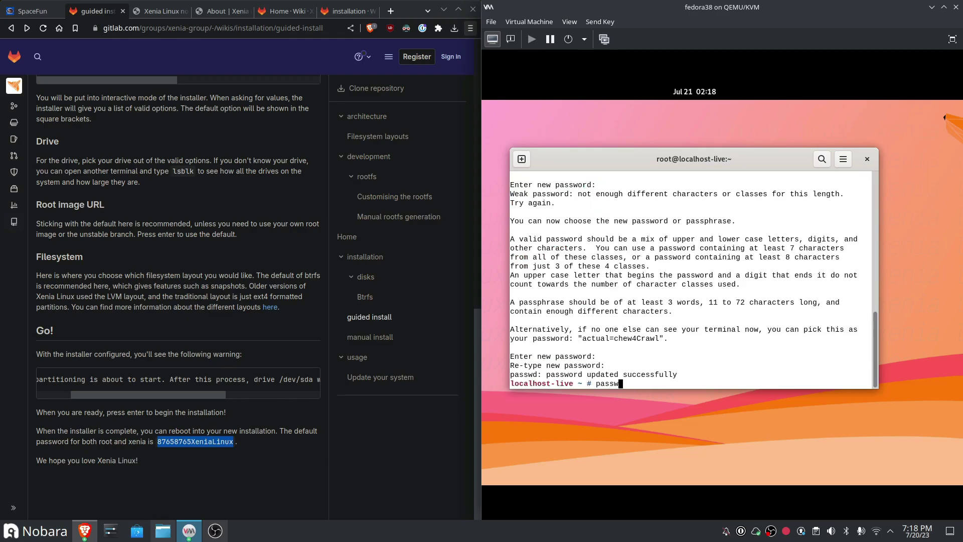
text(d xenia)
key(Return)
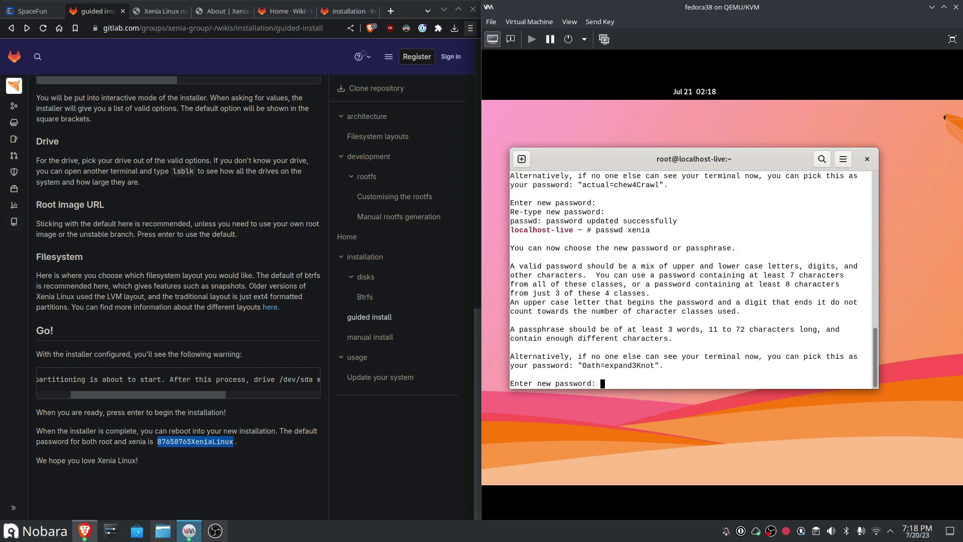
key(Return)
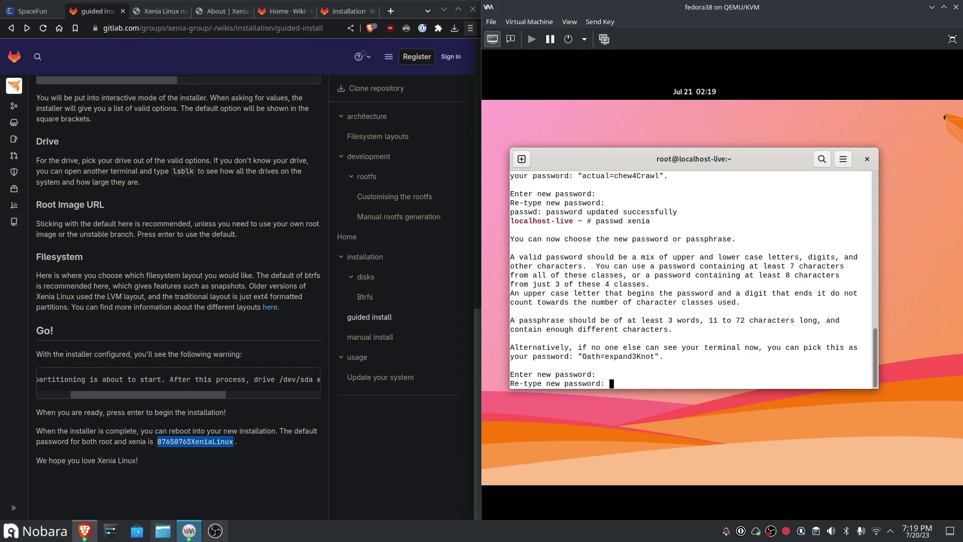
Exit the root shell and try 'reboot' as xenia, which is refused as needing superuser.
key(Return)
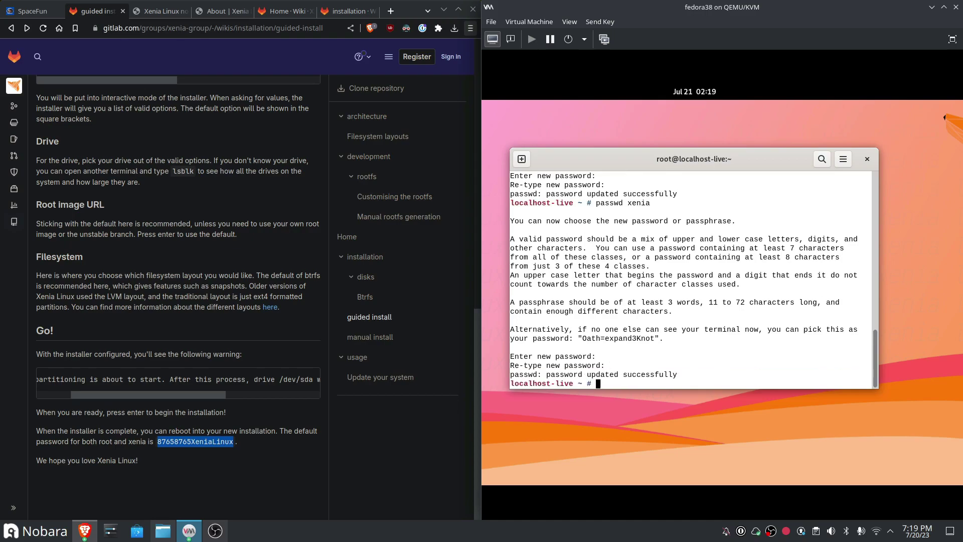
text(exit)
key(Return)
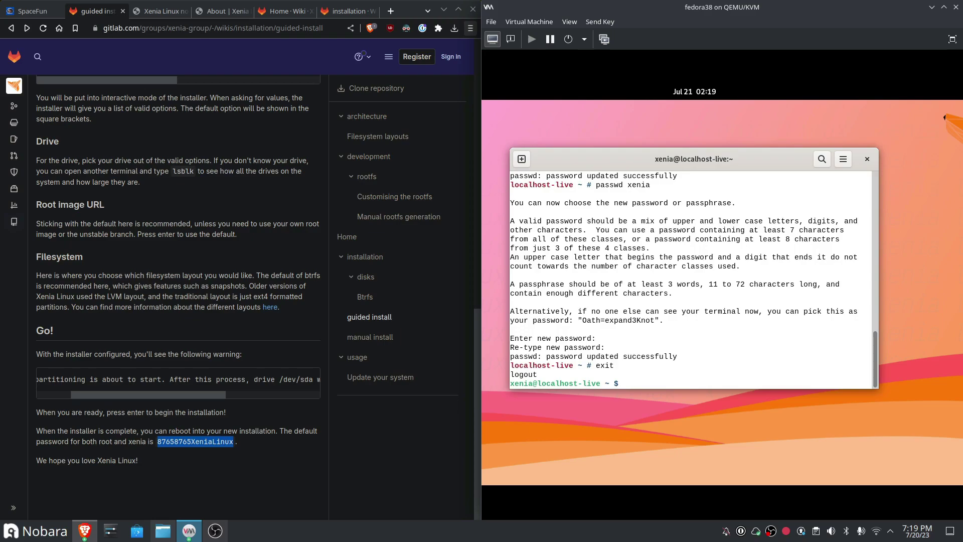
text(reboot)
key(Return)
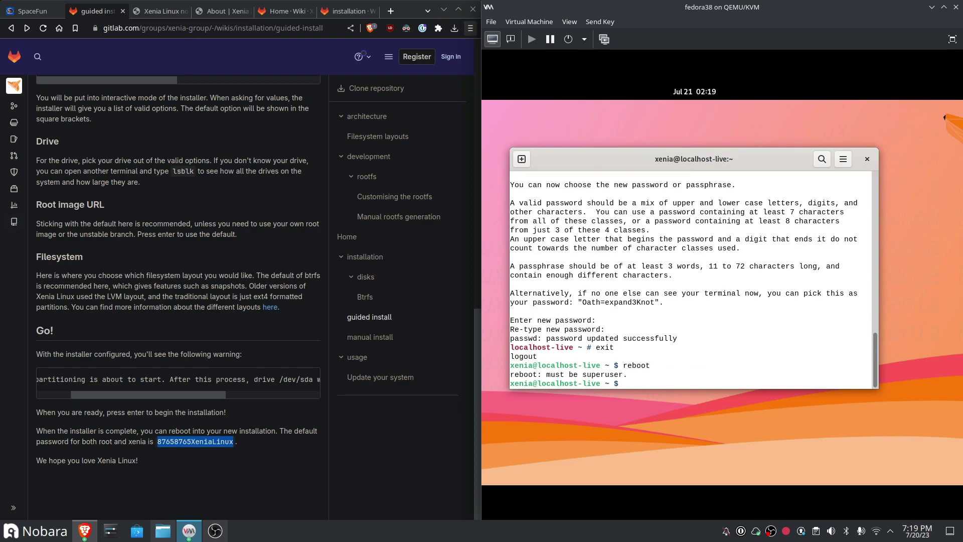
Close the terminal with exit and dismiss the calendar panel.
text(exit)
key(Return)
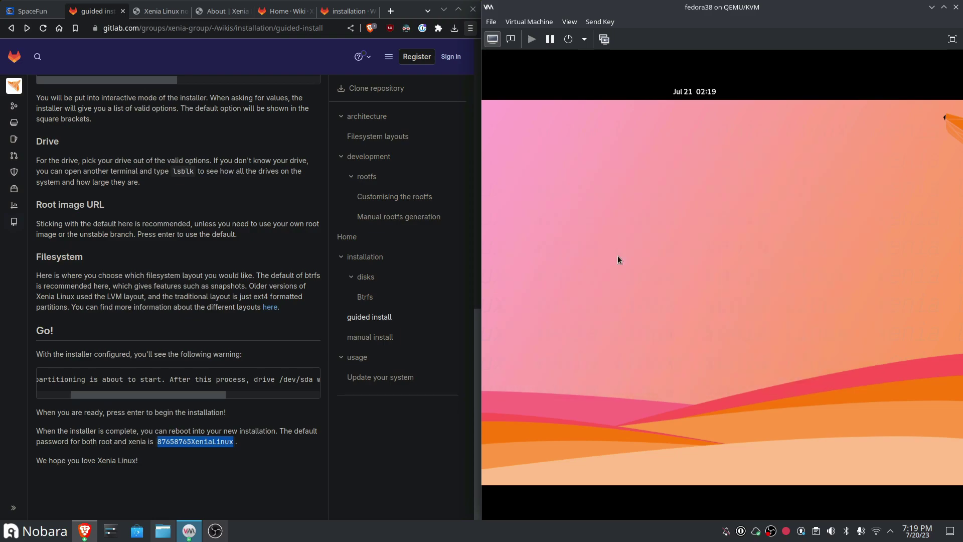
click(695, 91)
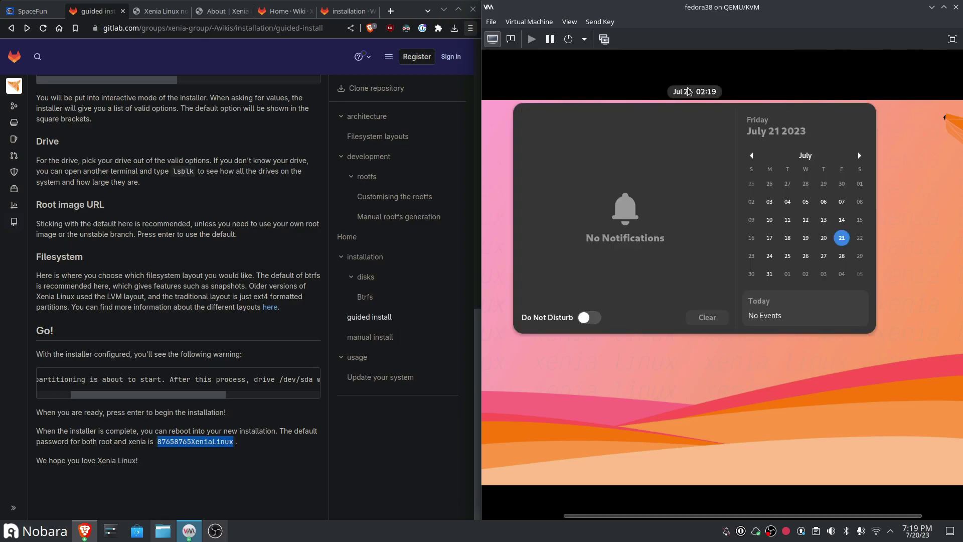
click(896, 97)
Make the VM fullscreen, restart the Xenia guest, log back in as xenia, and open the overview.
click(952, 40)
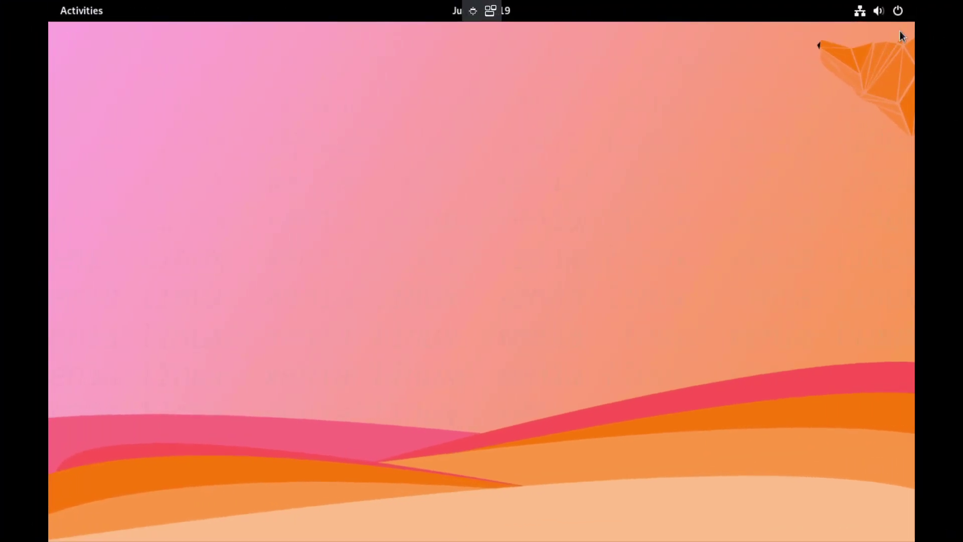
click(895, 11)
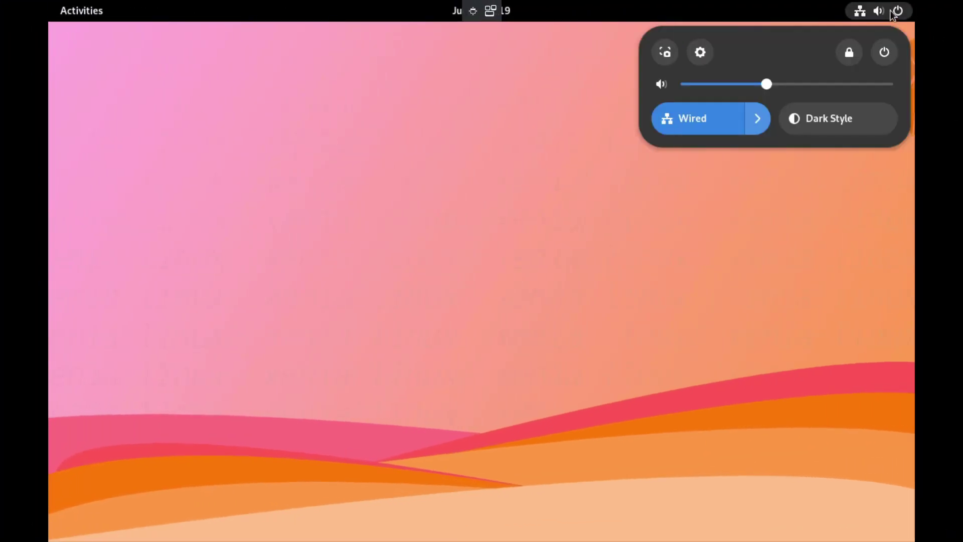
click(888, 53)
click(712, 161)
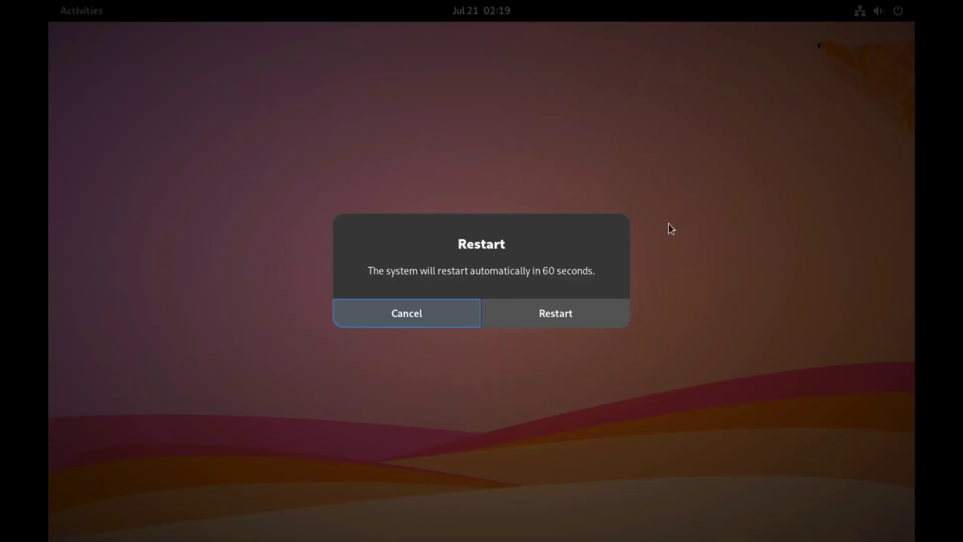
click(534, 308)
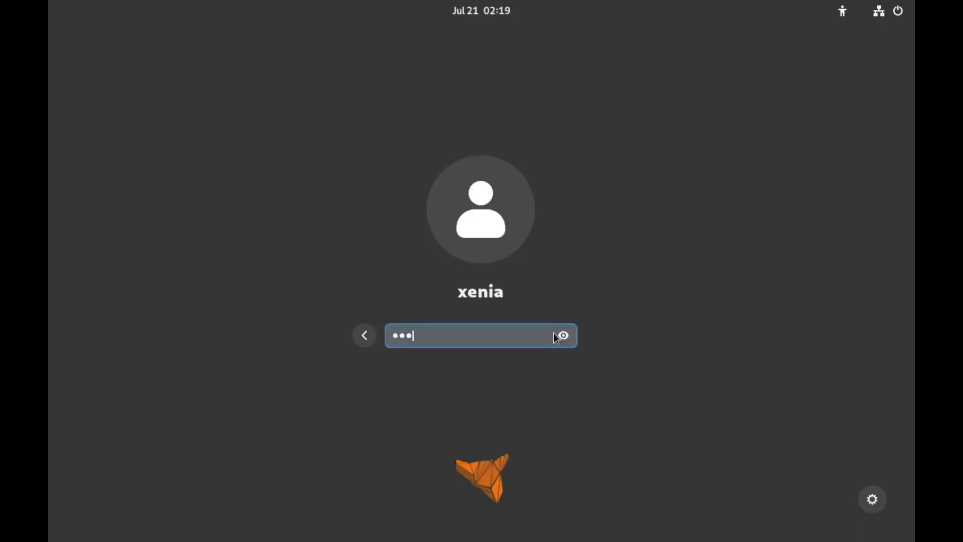
text(*****)
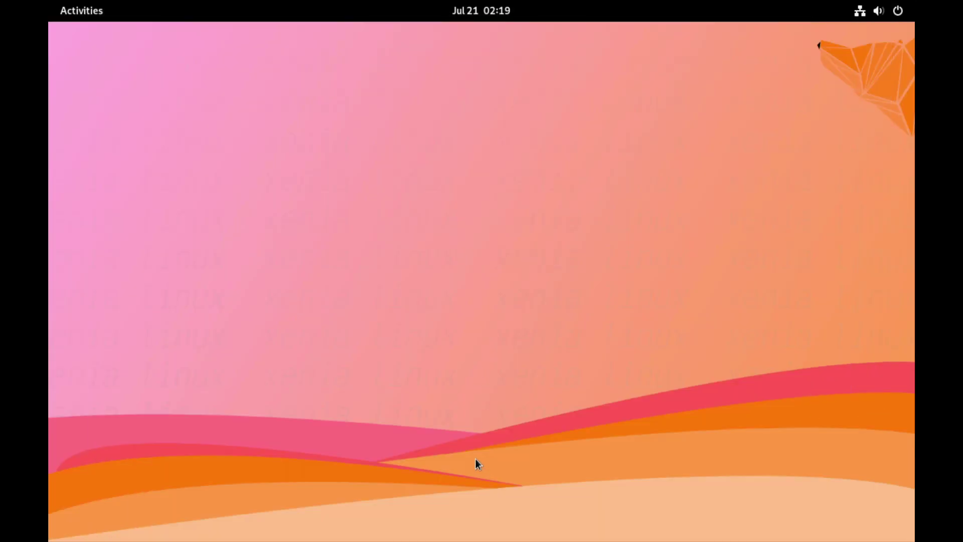
key(super)
Launch Settings and switch the Appearance style to Dark.
click(533, 500)
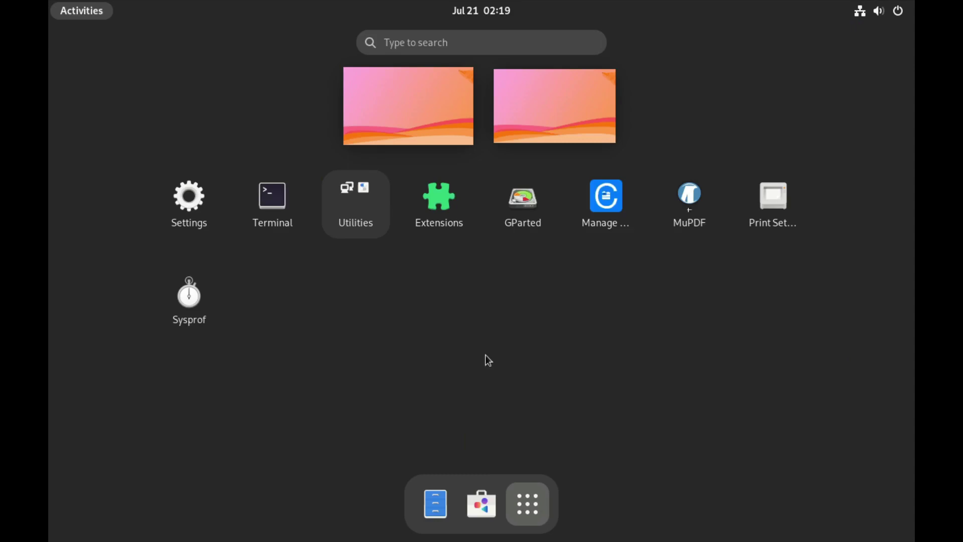
click(213, 220)
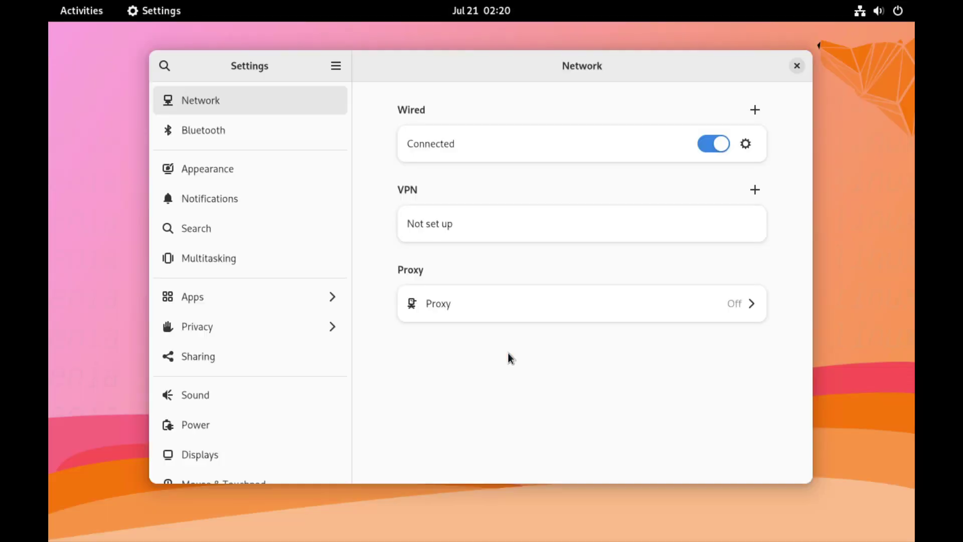
click(251, 174)
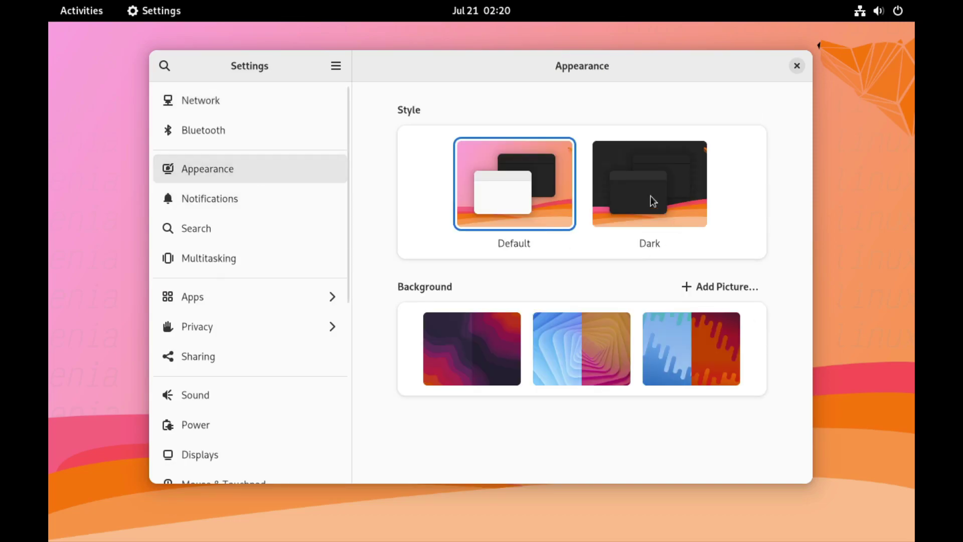
click(650, 197)
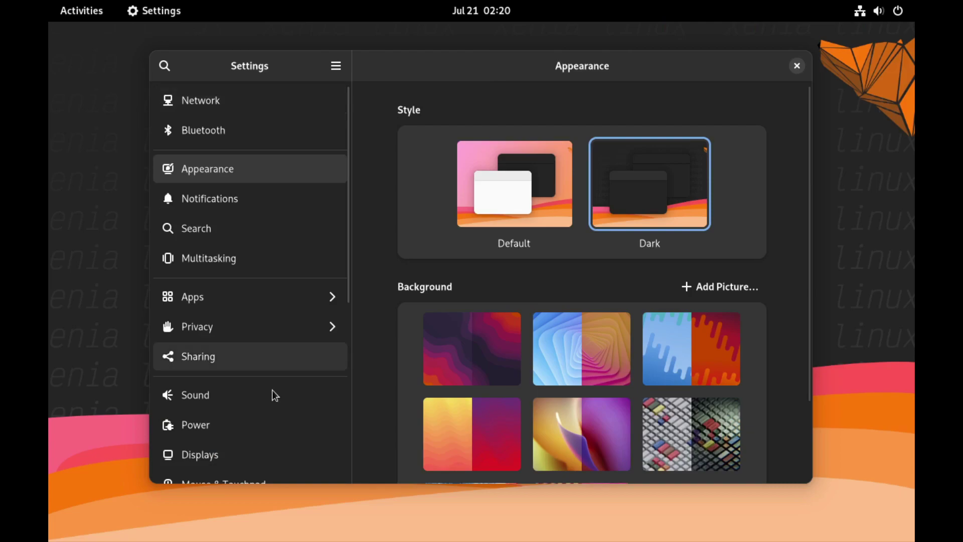
scroll(283, 415, down, 5)
scroll(240, 432, up, 5)
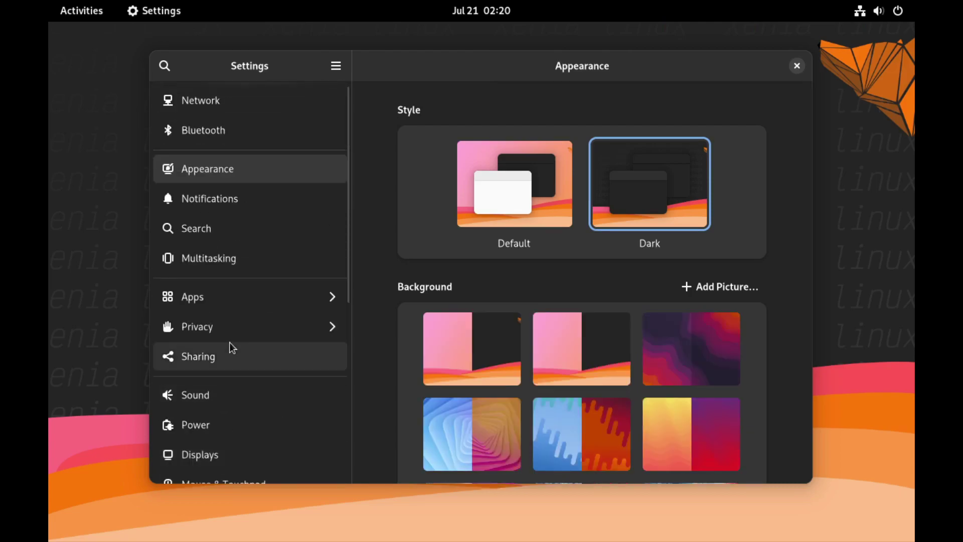
scroll(318, 425, down, 5)
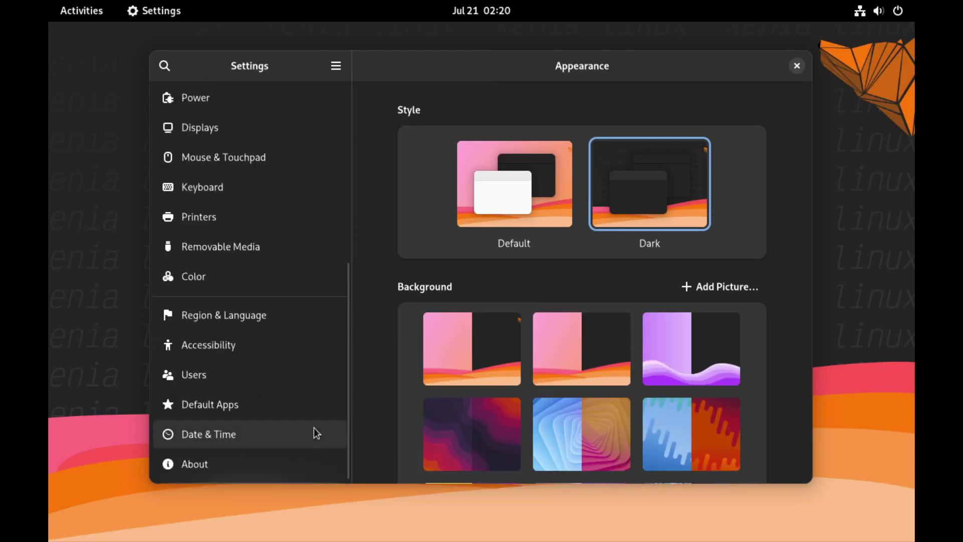
Review the About page (Xenia Linux 0.4 Velox, GNOME 44.1), then close Settings.
click(249, 476)
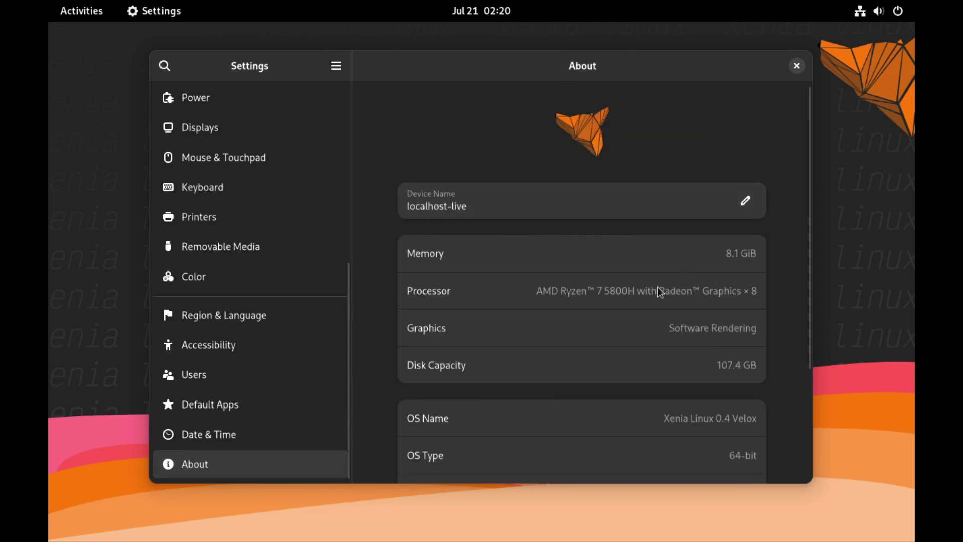
scroll(751, 301, down, 3)
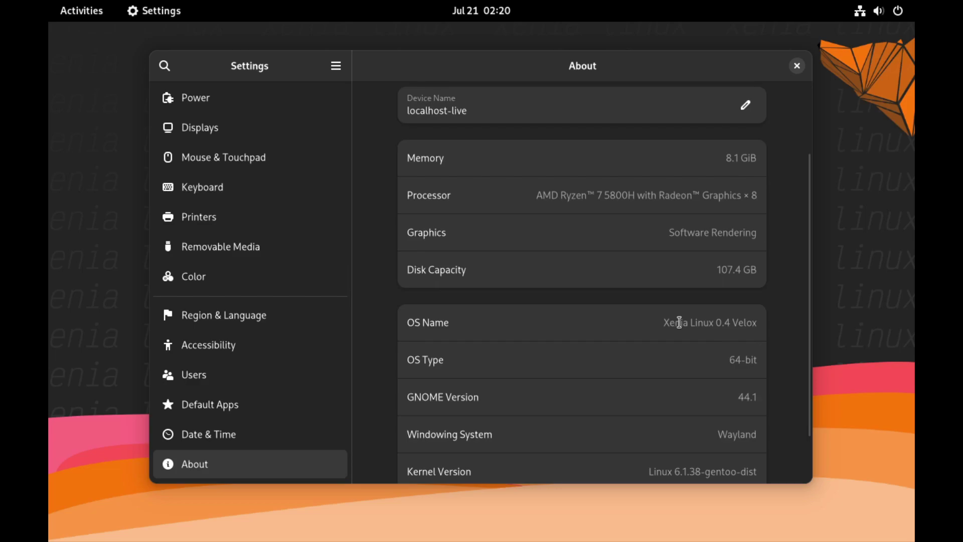
scroll(662, 455, down, 2)
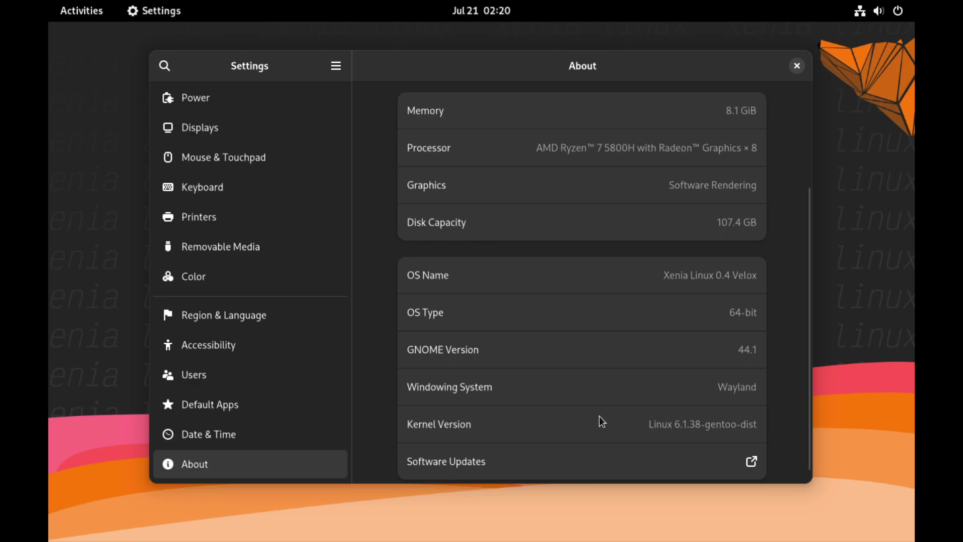
scroll(670, 393, down, 1)
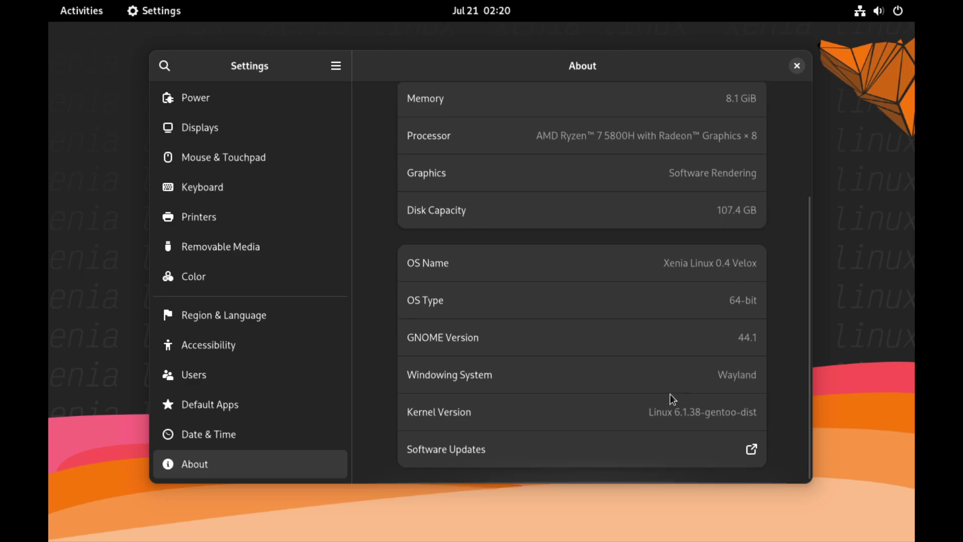
click(796, 67)
Launch Software, check that Flathub is enabled under Software Repositories, then browse Explore's New & Updated apps.
click(92, 17)
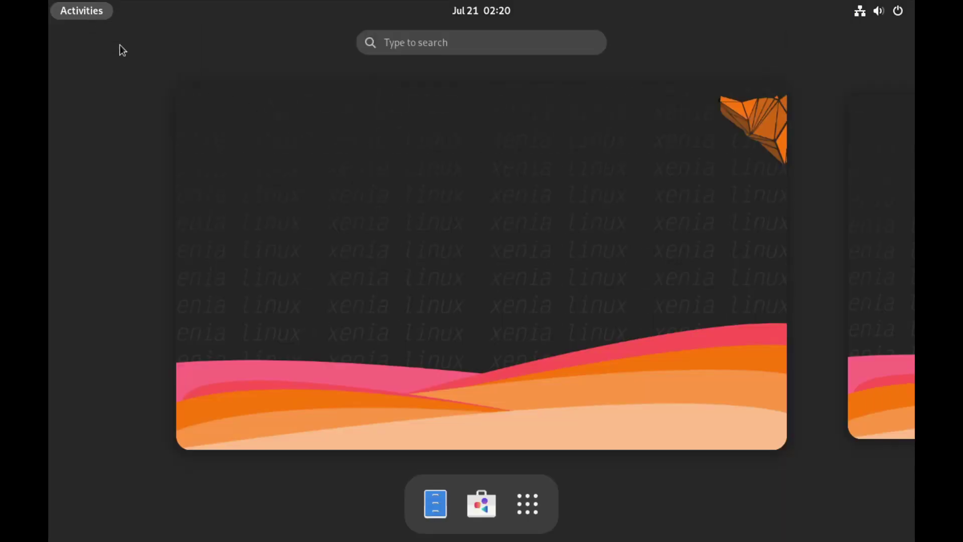
click(462, 495)
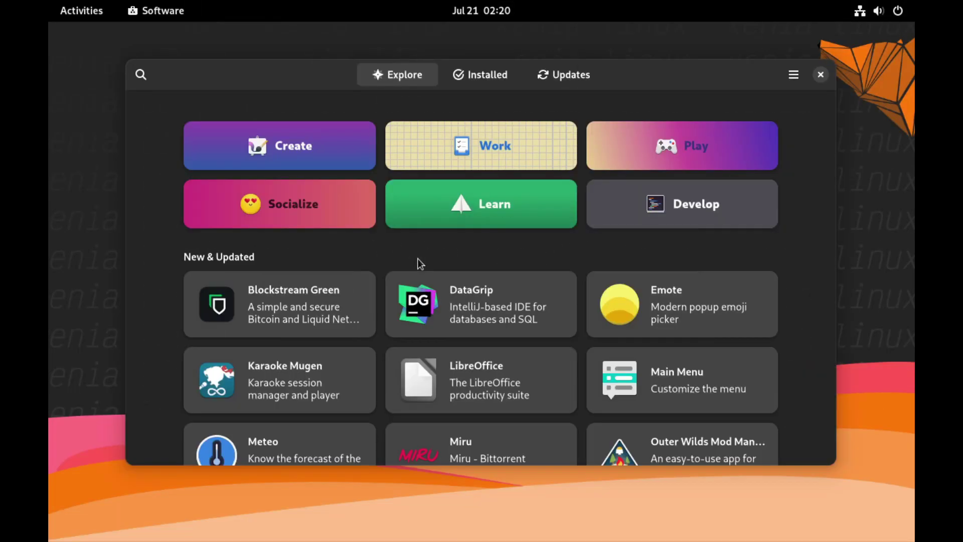
click(794, 75)
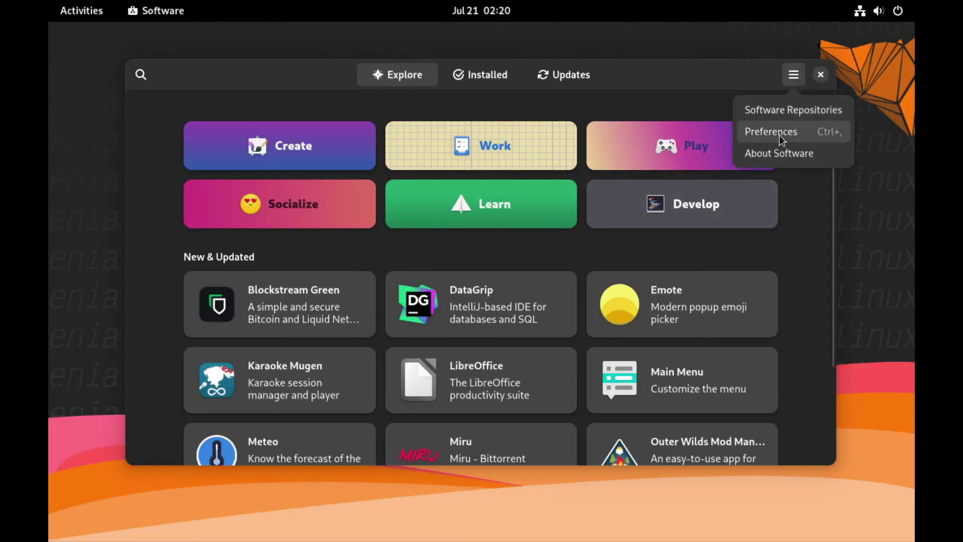
click(782, 106)
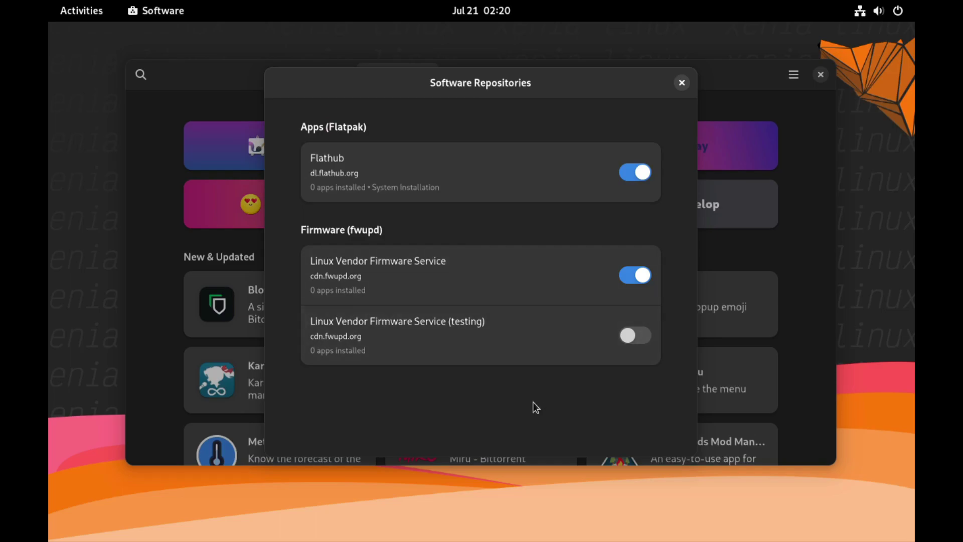
click(682, 83)
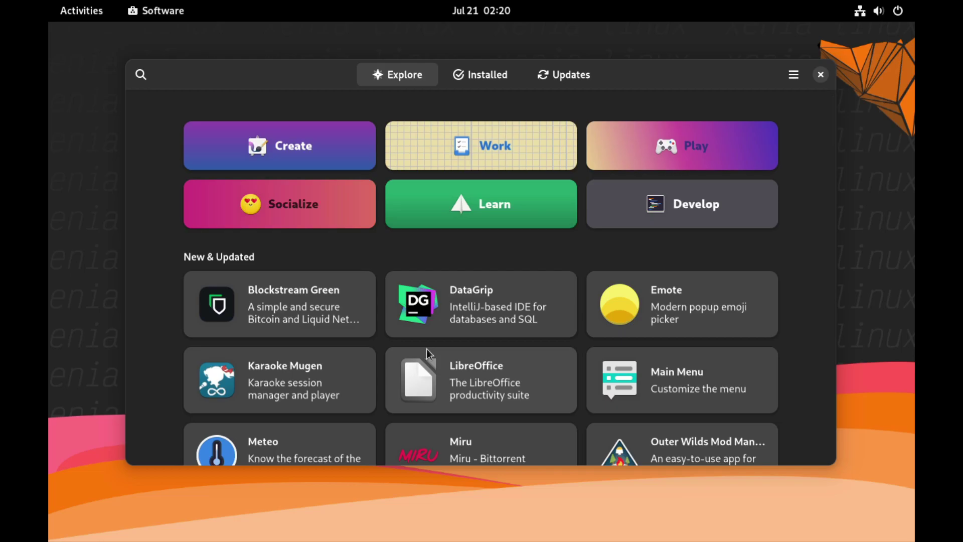
scroll(449, 329, down, 5)
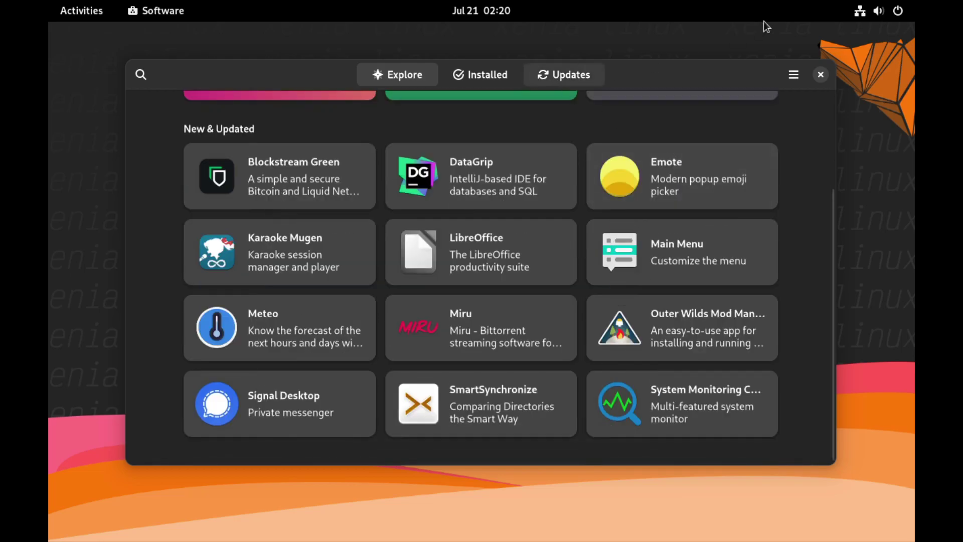
Close Software and launch Terminal from an overview search for 'te'.
click(821, 75)
click(881, 10)
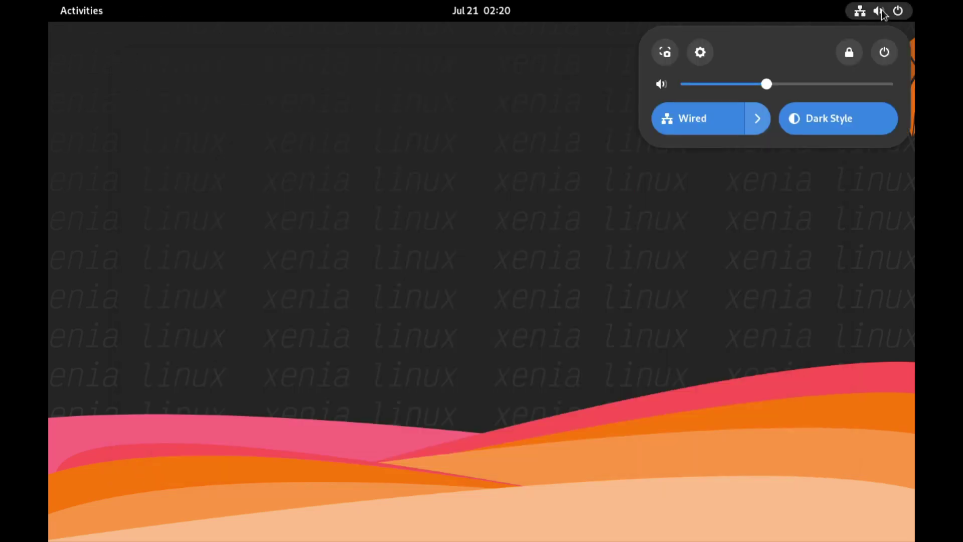
click(875, 11)
click(874, 11)
click(150, 76)
click(84, 9)
text(te)
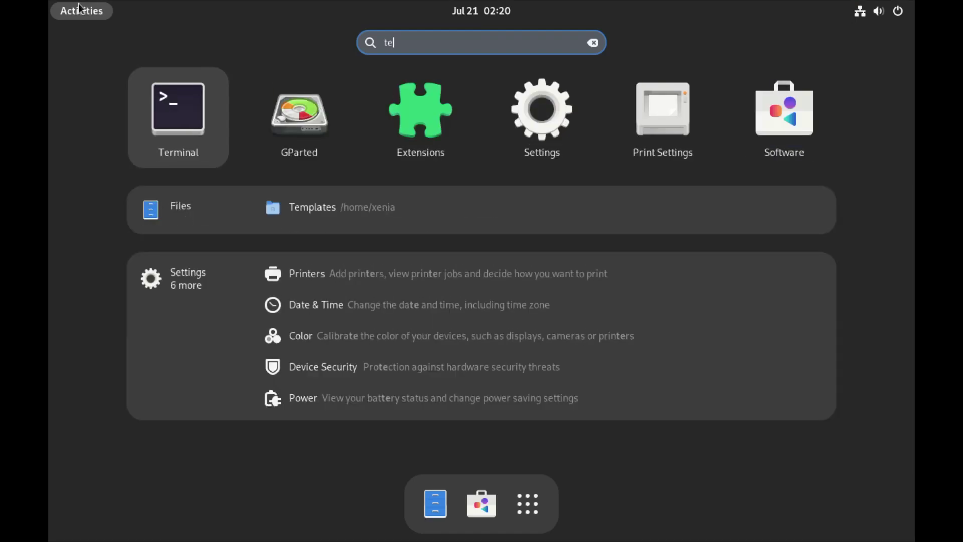
key(Return)
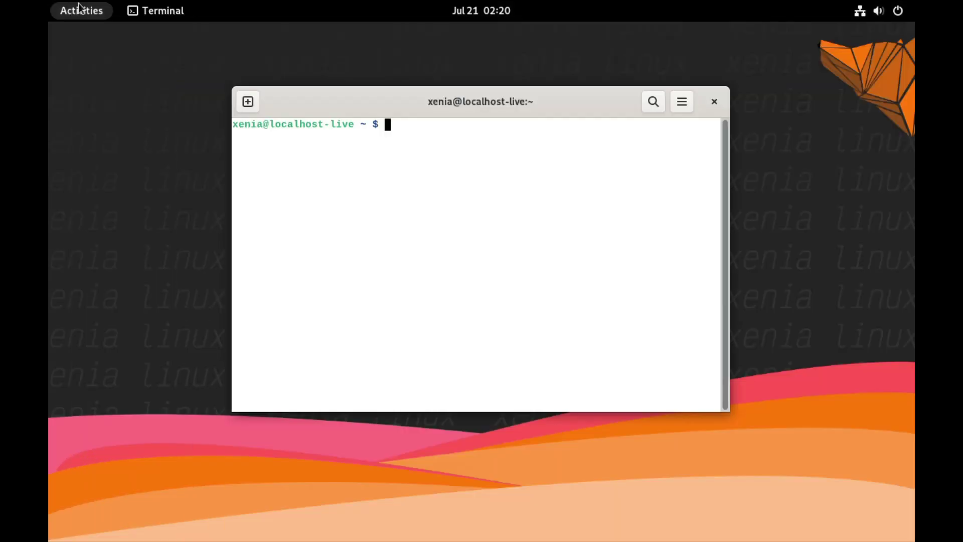
Run neofetch (not installed), then 'sudo emerge neofetch', which fails on an invalid profile.
text(neofetch)
key(Return)
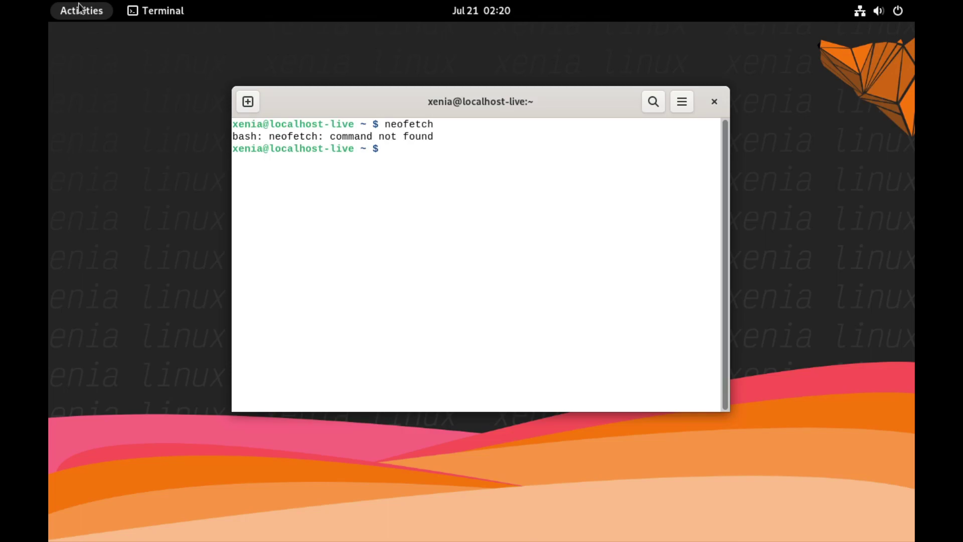
text(sudo)
key(Return)
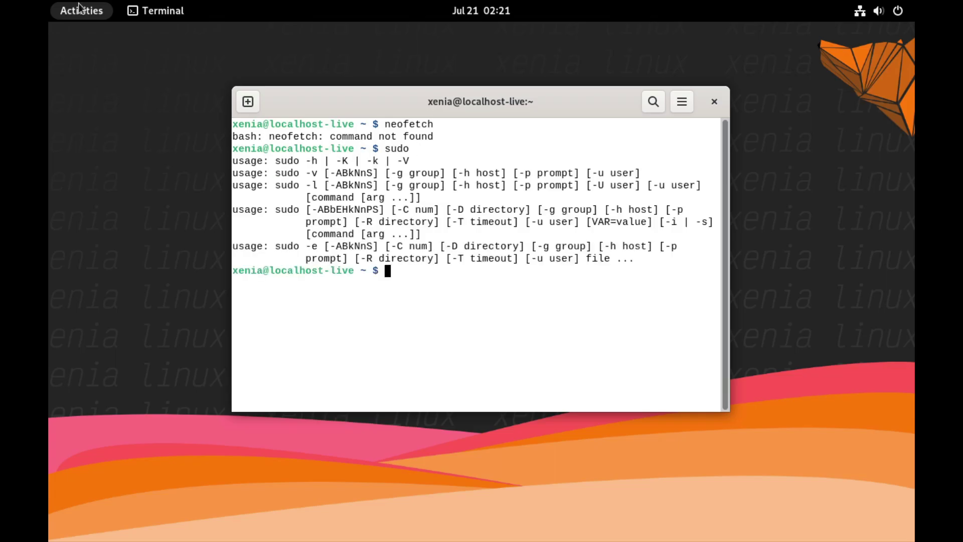
text(sudo emerge )
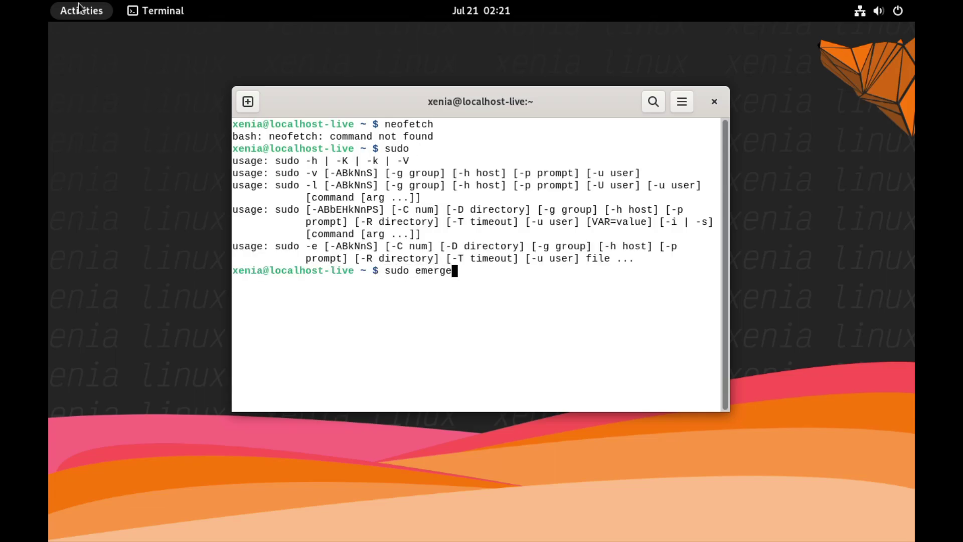
text(neofetch)
key(Return)
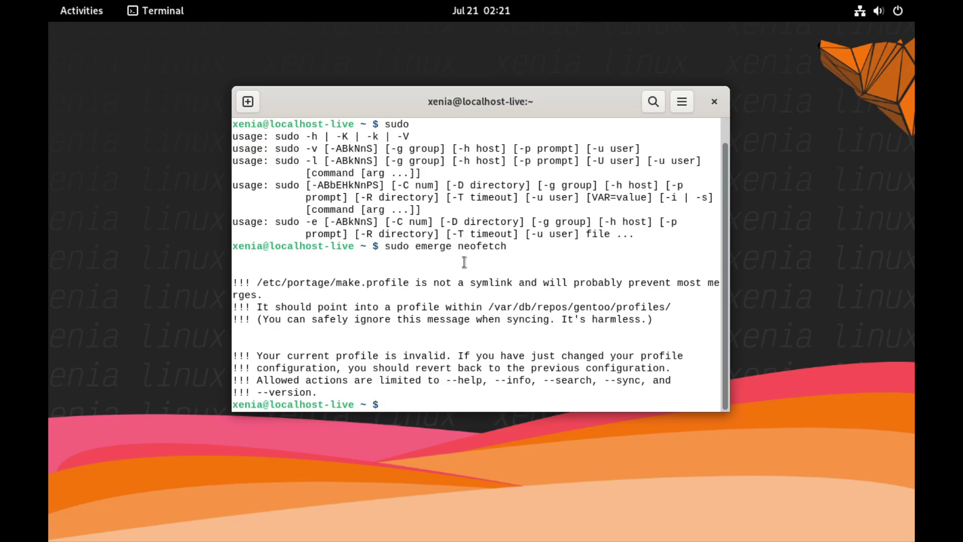
Start a root login with 'su -' to reach the password prompt.
scroll(464, 261, up, 1)
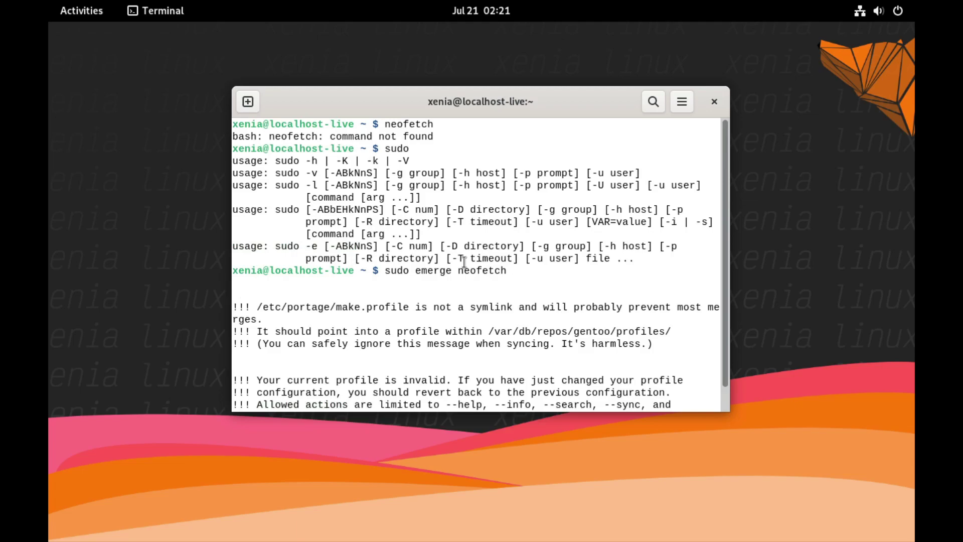
scroll(464, 262, down, 1)
text(su )
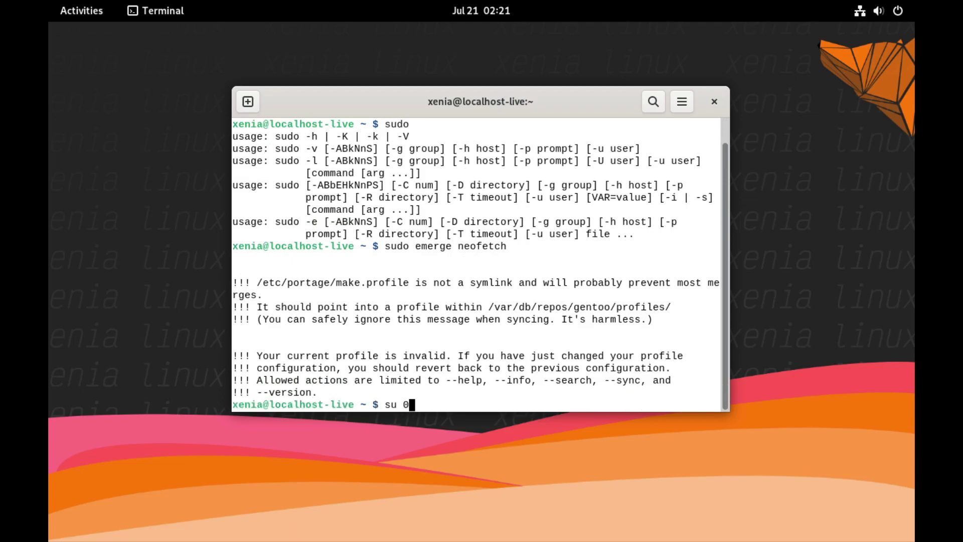
text(-)
key(Return)
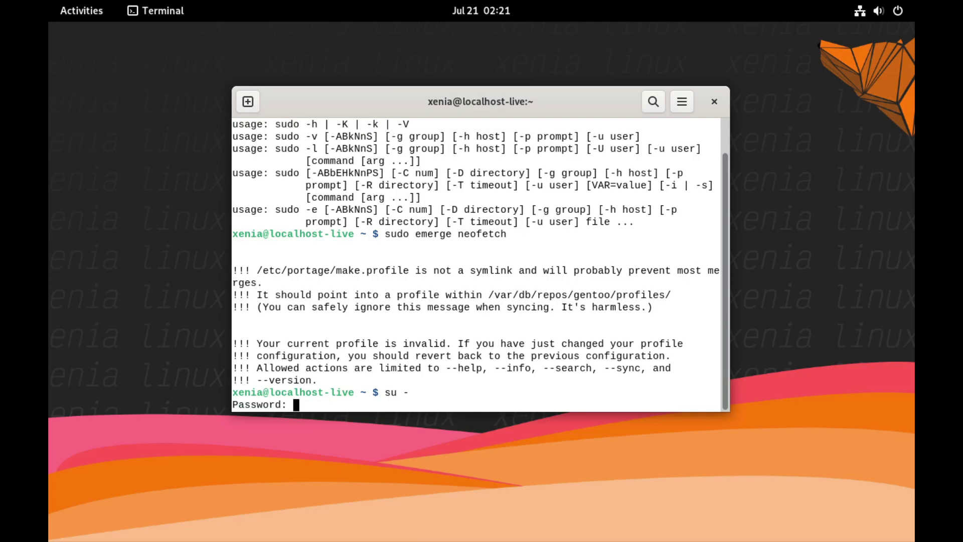
Enter the root password, clear the screen, and search for neofetch with 'emerge neofetch --search'.
key(Return)
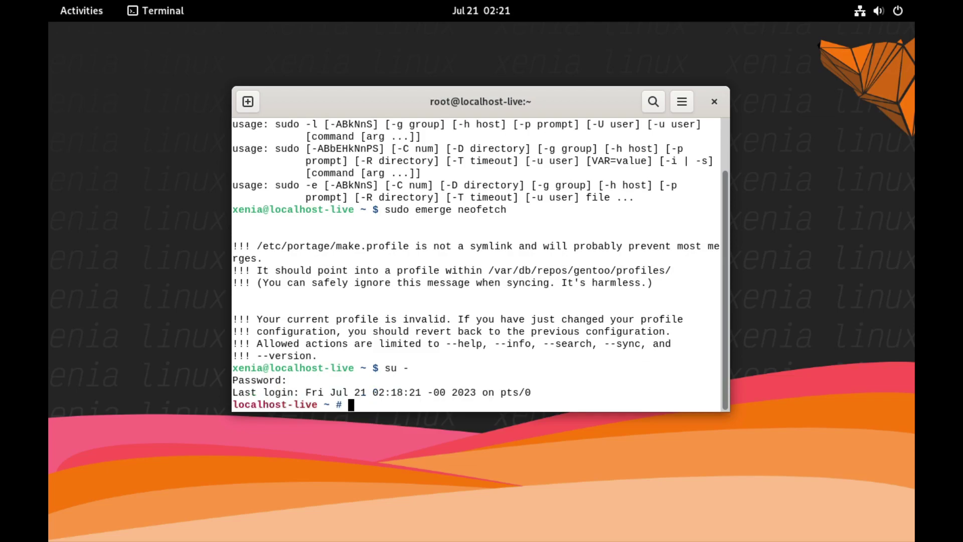
text(clear)
key(Return)
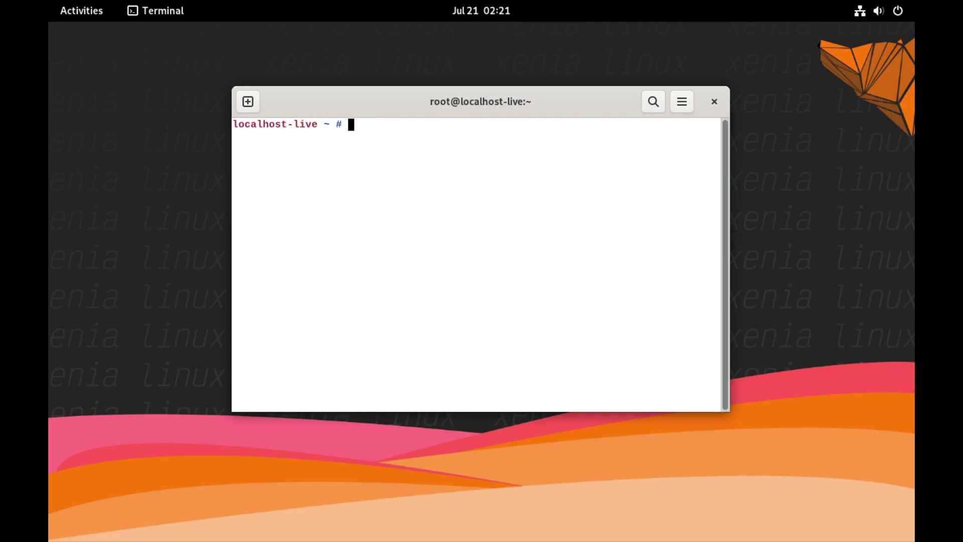
text(emerge)
key(Return)
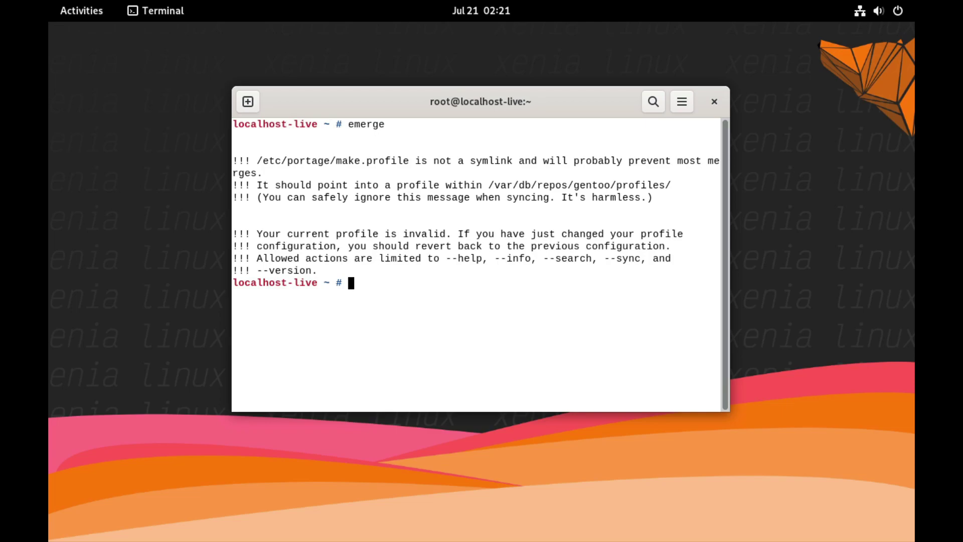
text(emerge neofetch --search)
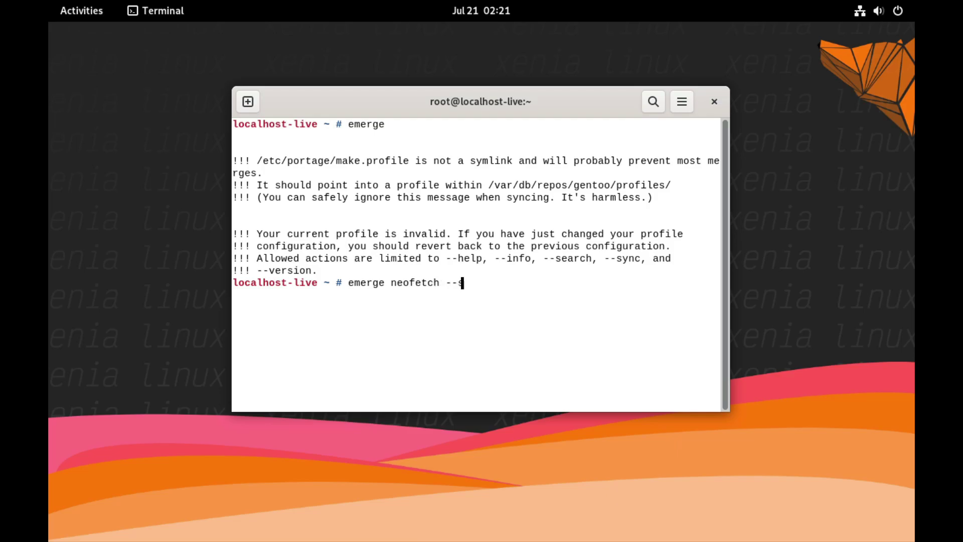
key(Return)
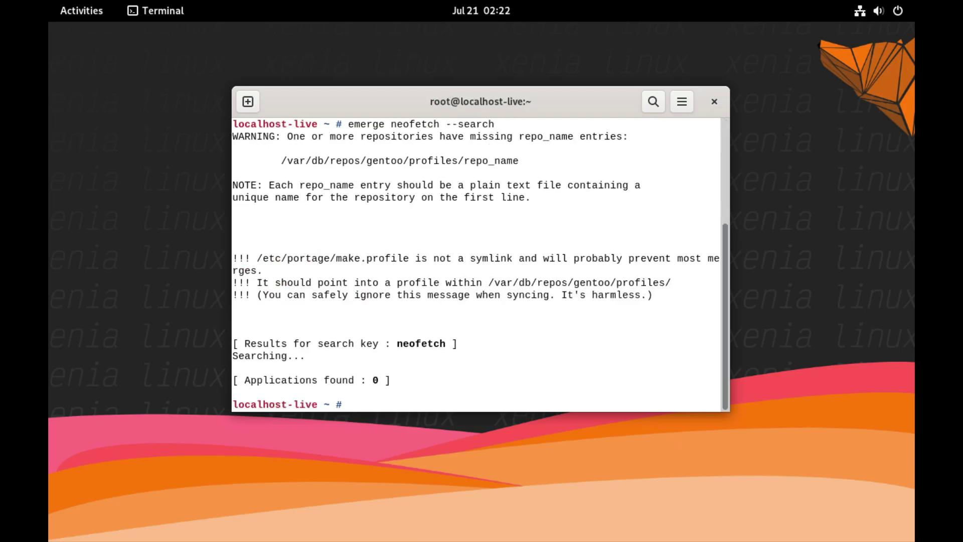
Edit the recalled command into 'emerge --sync' to sync the gentoo repository.
key(Up)
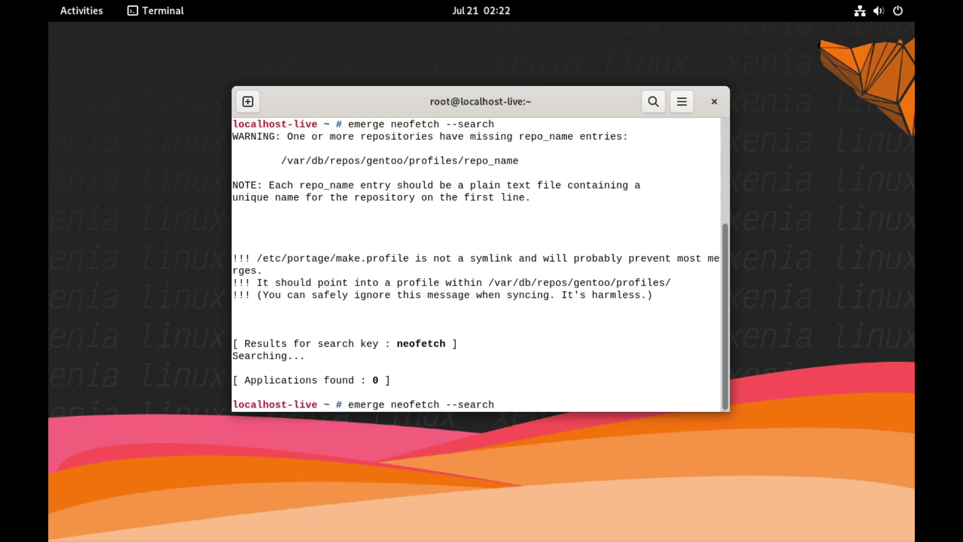
key(BackSpace)
key(BackSpace)
key(BackSpace)
key(BackSpace)
key(BackSpace)
key(BackSpace)
key(BackSpace)
key(BackSpace)
key(BackSpace)
key(BackSpace)
key(BackSpace)
key(BackSpace)
key(BackSpace)
key(BackSpace)
key(BackSpace)
key(BackSpace)
key(BackSpace)
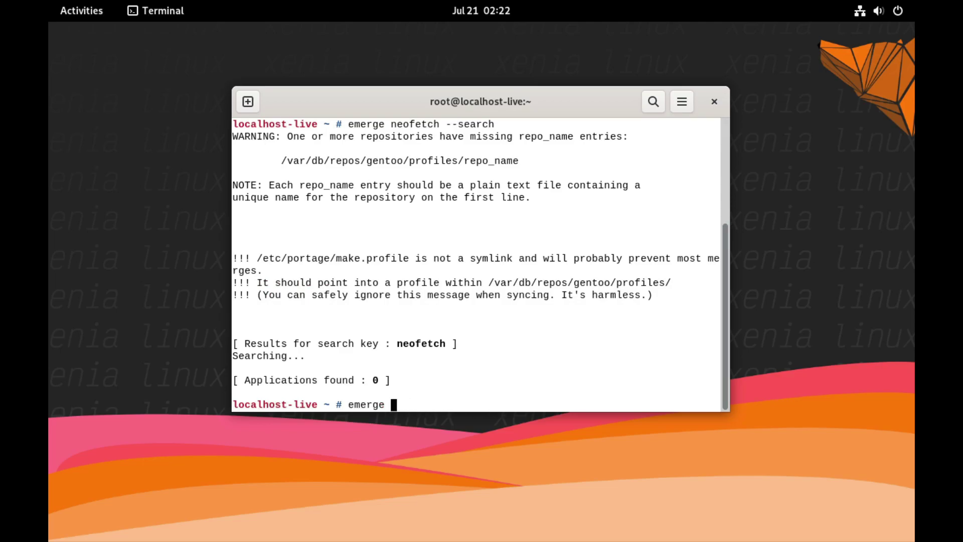
text(--)
key(BackSpace)
key(BackSpace)
text(--sync)
key(Return)
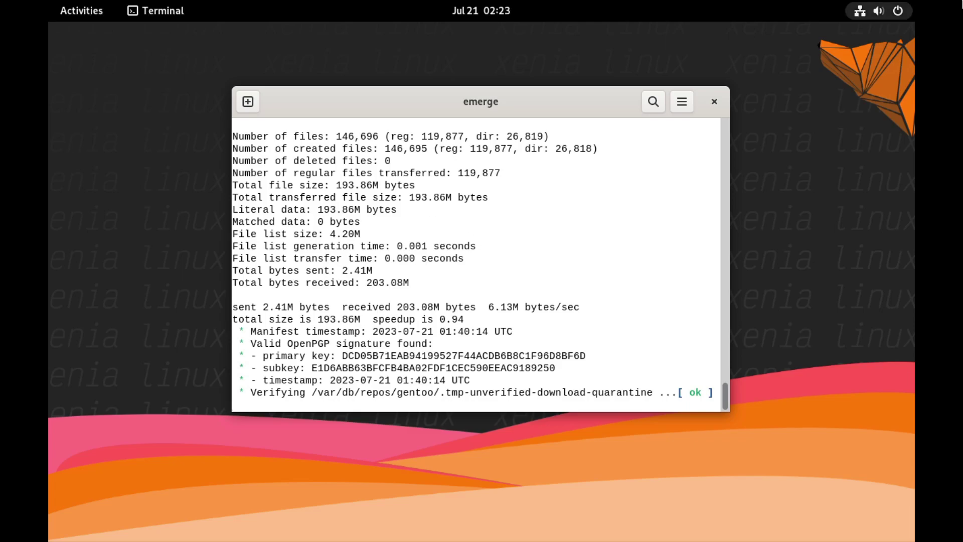
Wait for the gentoo sync to verify and apply profile updates, briefly toggling the Activities overview.
scroll(551, 210, up, 2)
scroll(551, 205, down, 2)
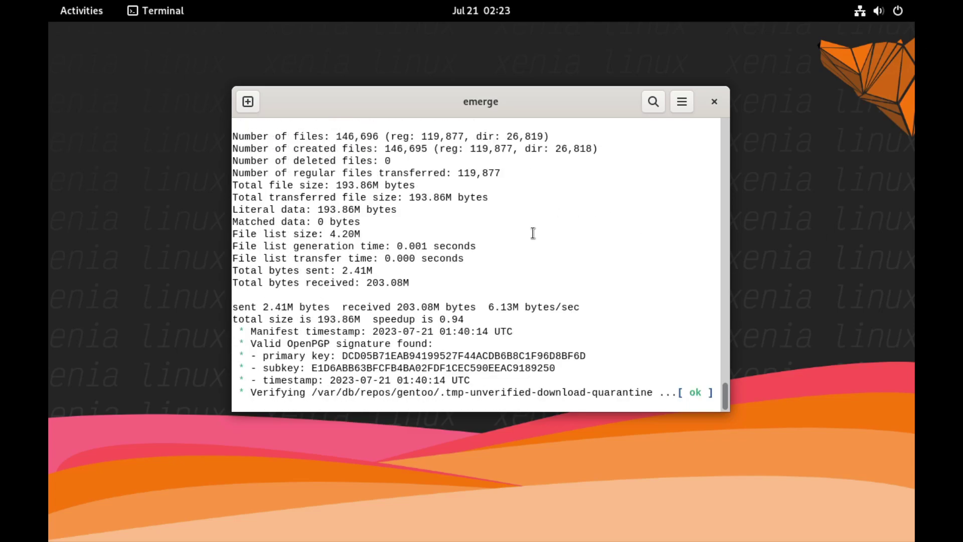
click(84, 12)
click(86, 14)
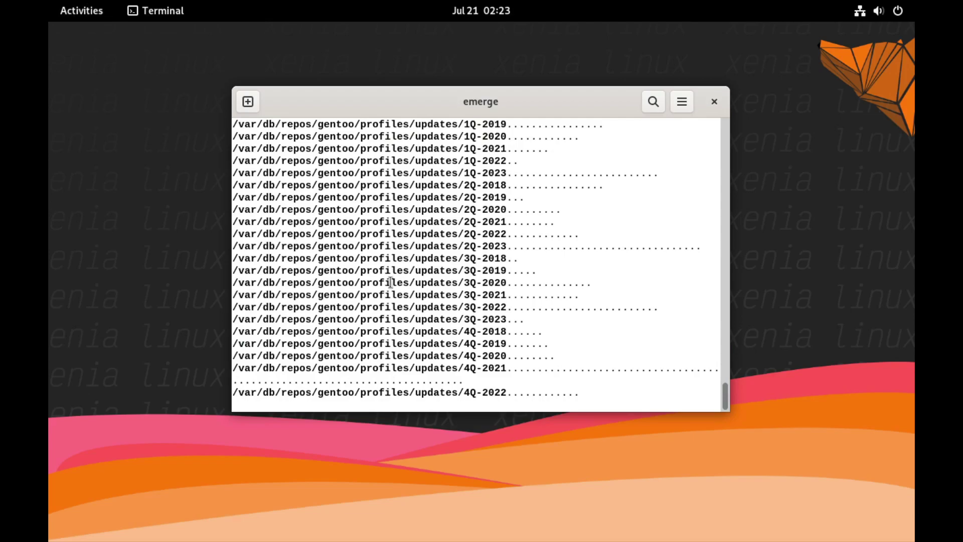
Open Files from an 'f' search, close it, and reopen the overview to search for Tweaks.
click(75, 15)
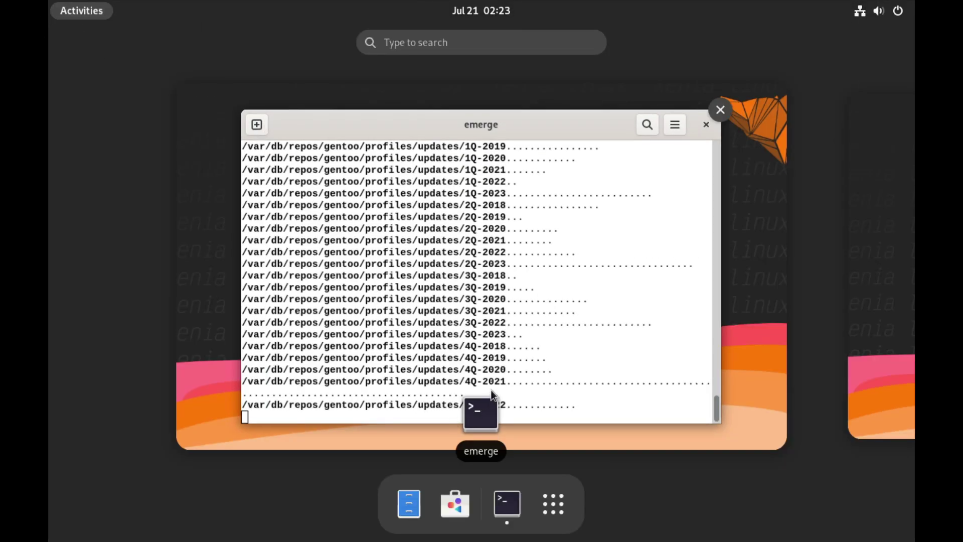
click(684, 320)
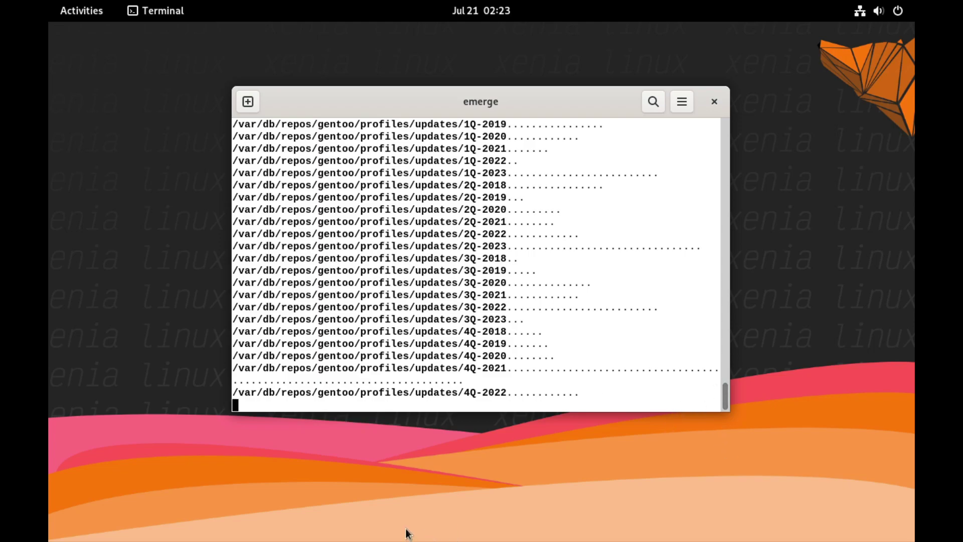
key(super)
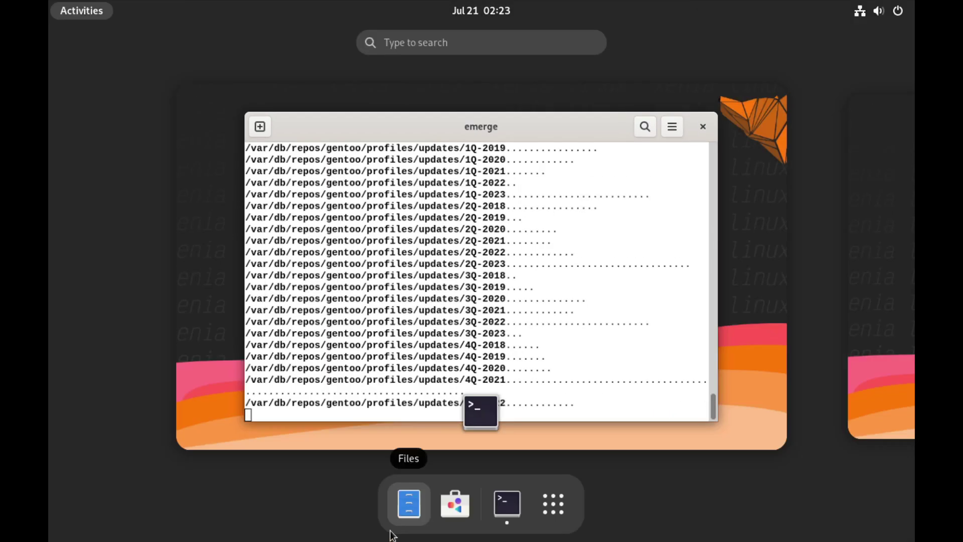
text(f)
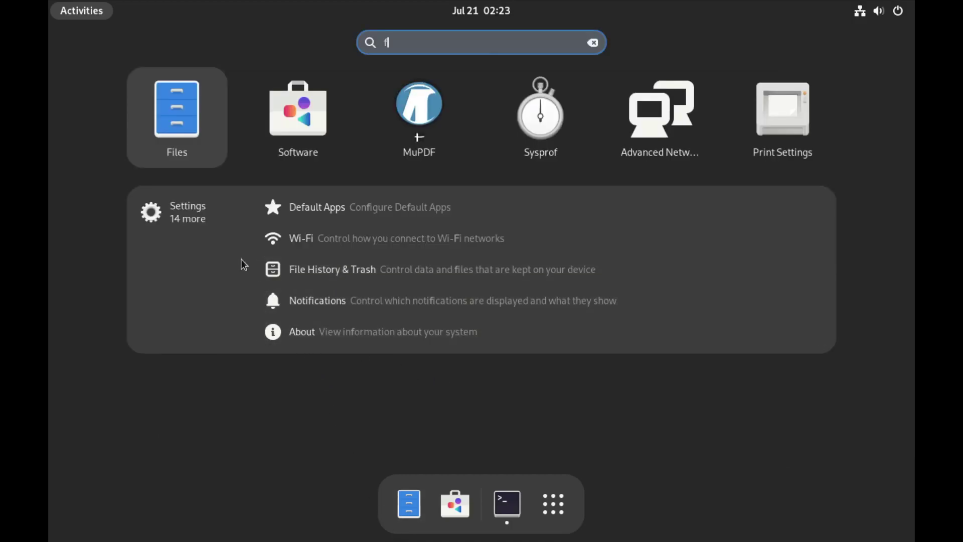
click(175, 145)
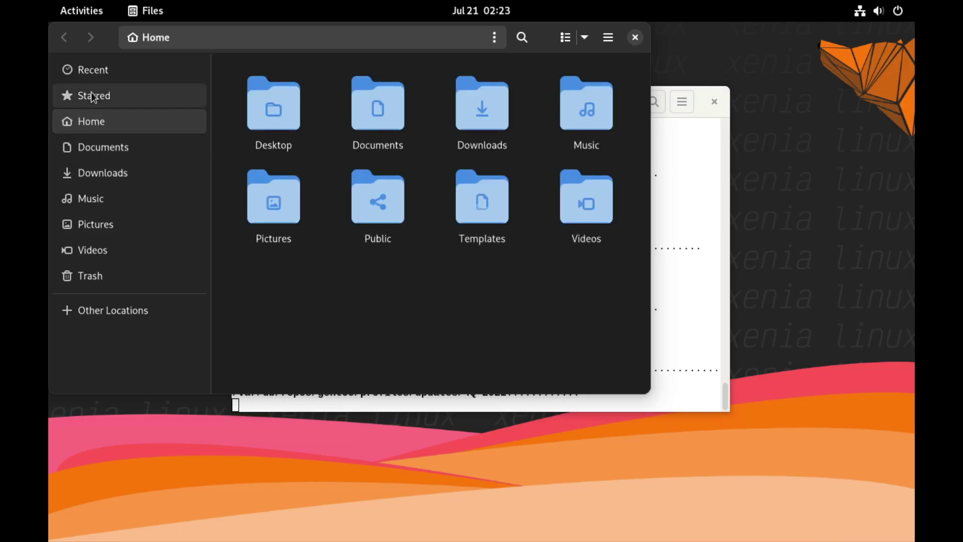
click(636, 38)
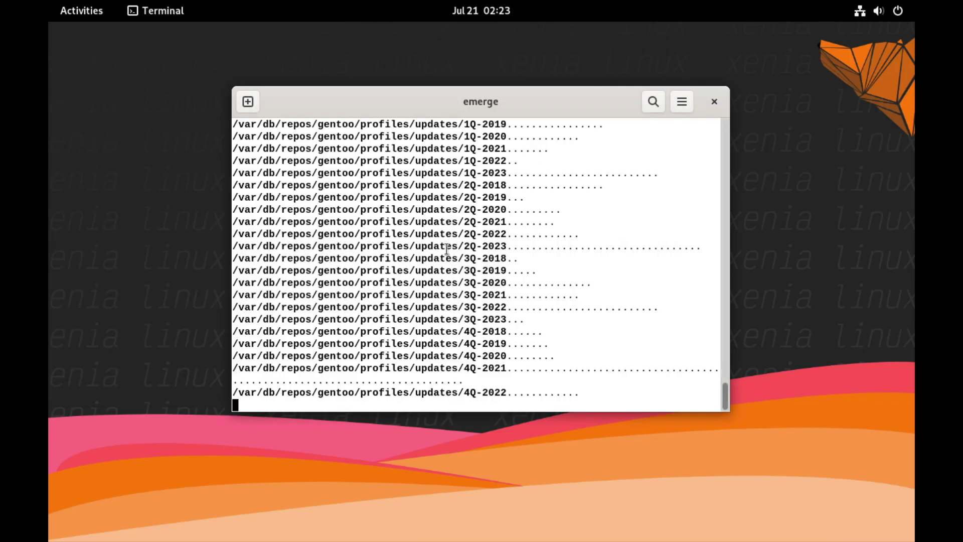
key(super)
Open GNOME Tweaks' Appearance settings and keep the Adwaita icon theme.
text(tw)
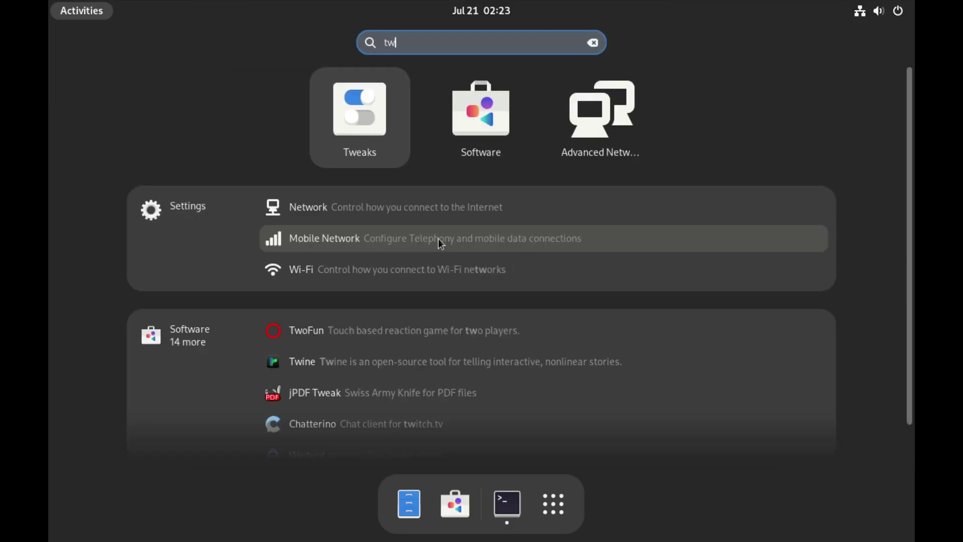
click(387, 134)
click(351, 301)
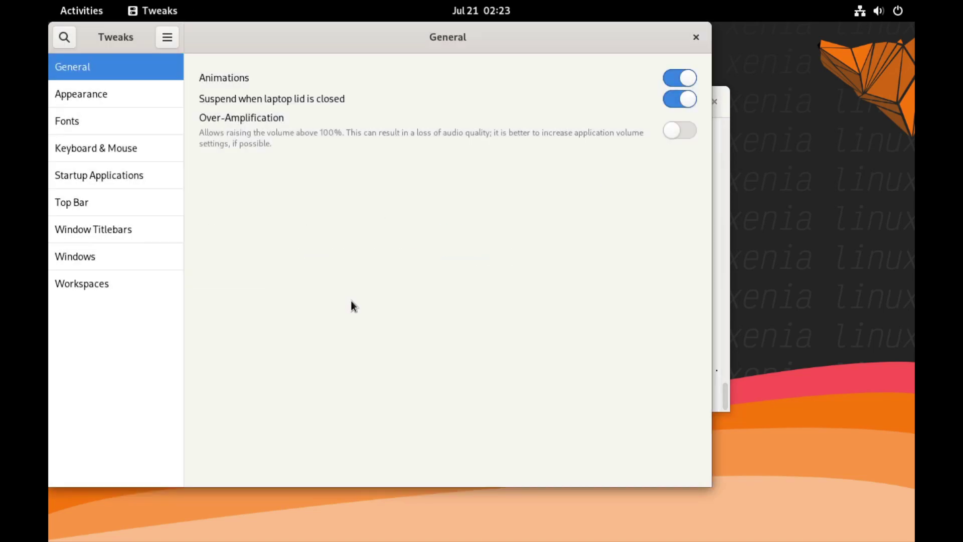
click(113, 96)
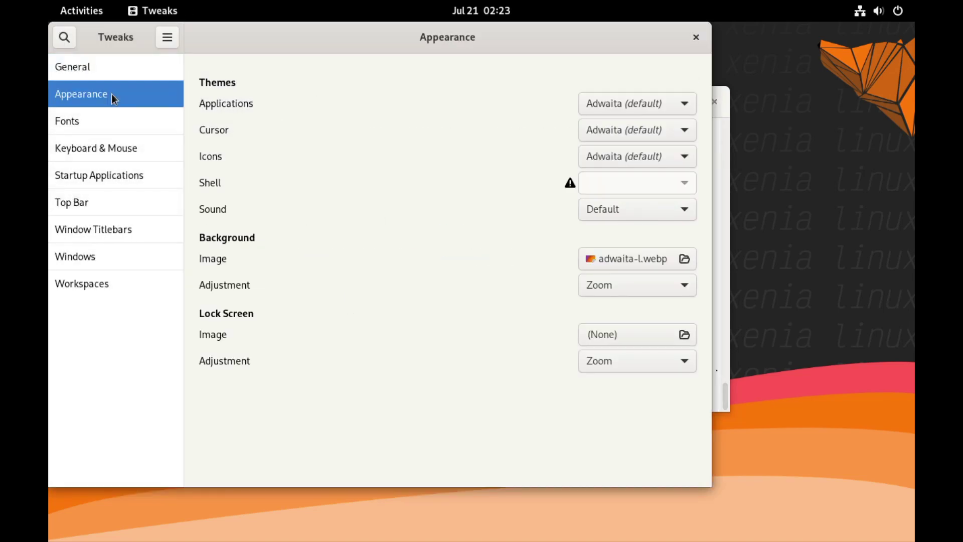
click(622, 157)
click(621, 158)
click(619, 157)
click(619, 163)
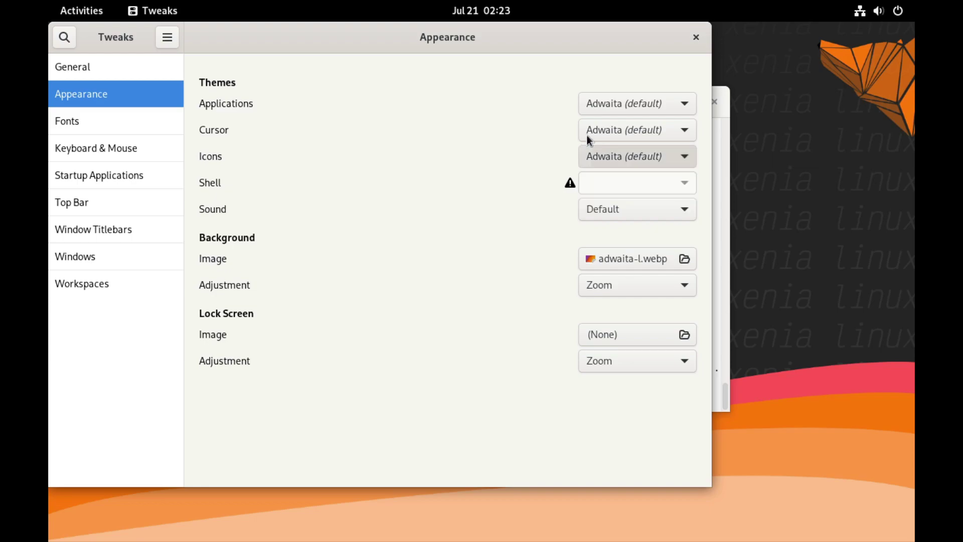
Switch the applications theme to Adwaita-dark, glance at Top Bar settings, and close Tweaks.
click(627, 104)
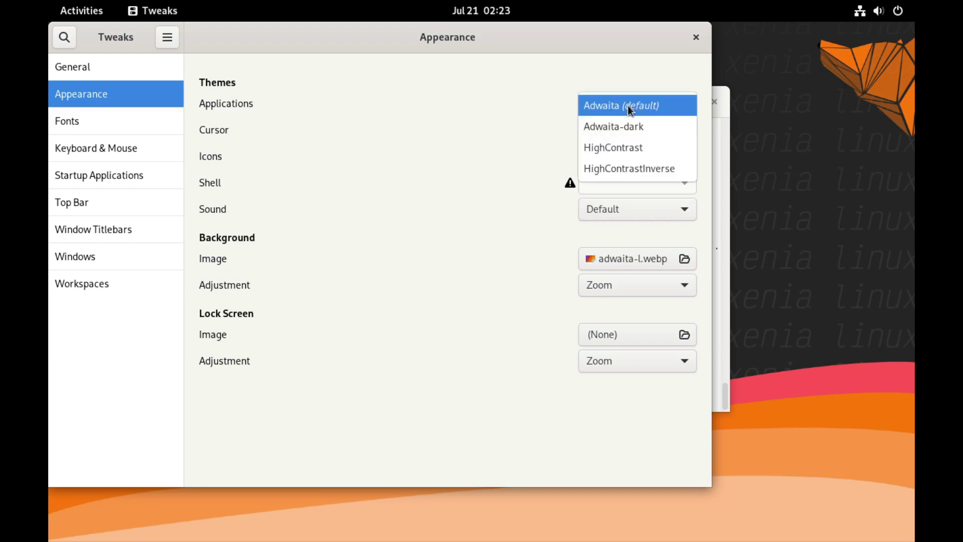
click(627, 125)
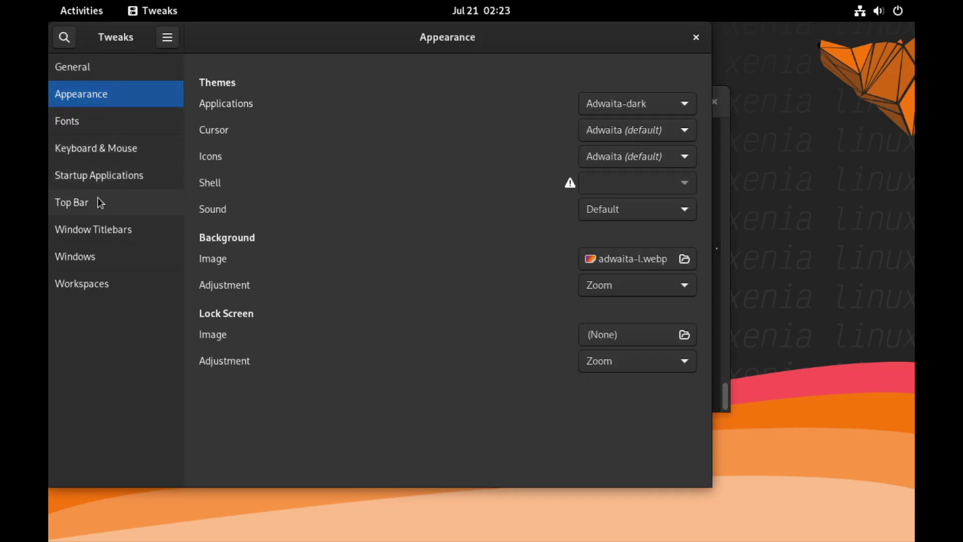
click(99, 204)
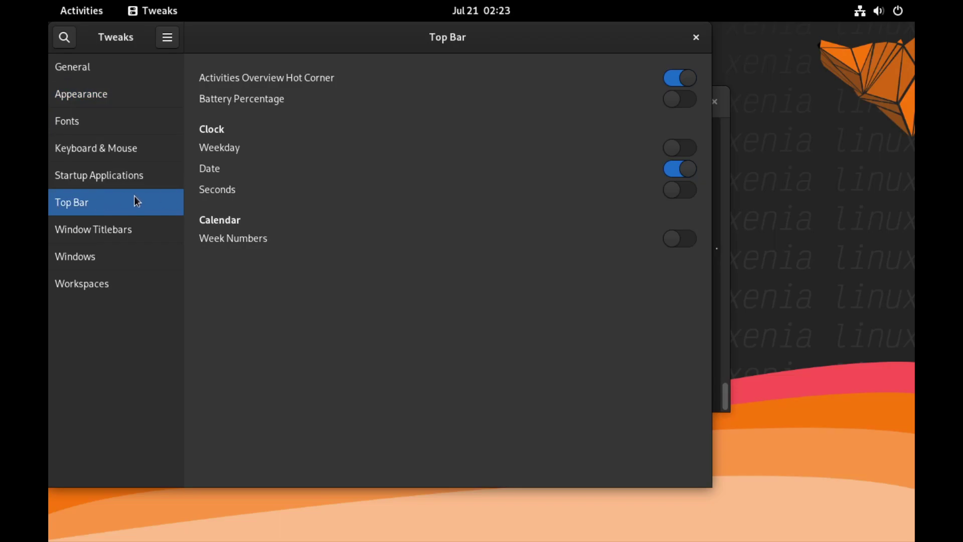
click(697, 39)
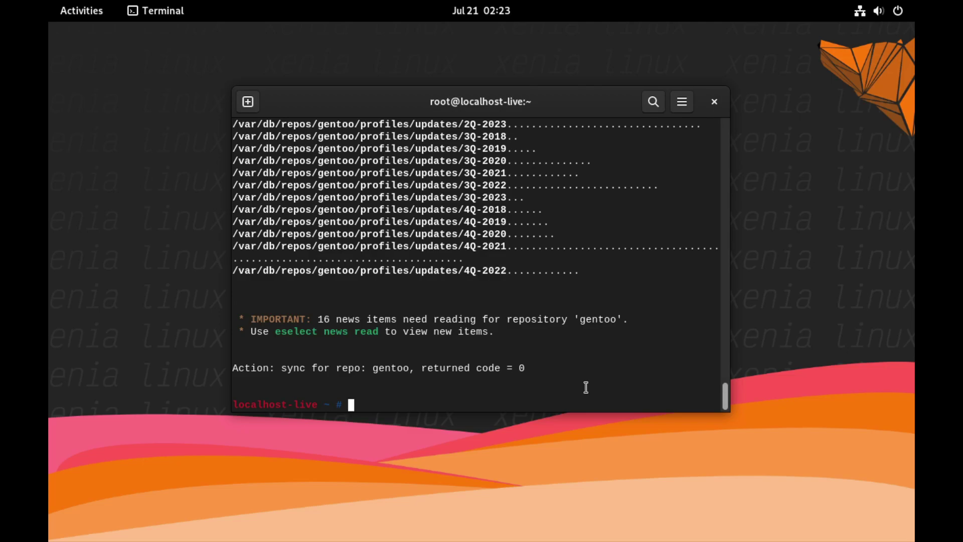
Run 'emerge neofetch' as root; the merge fails because /usr is read-only.
text(emerge neofetch)
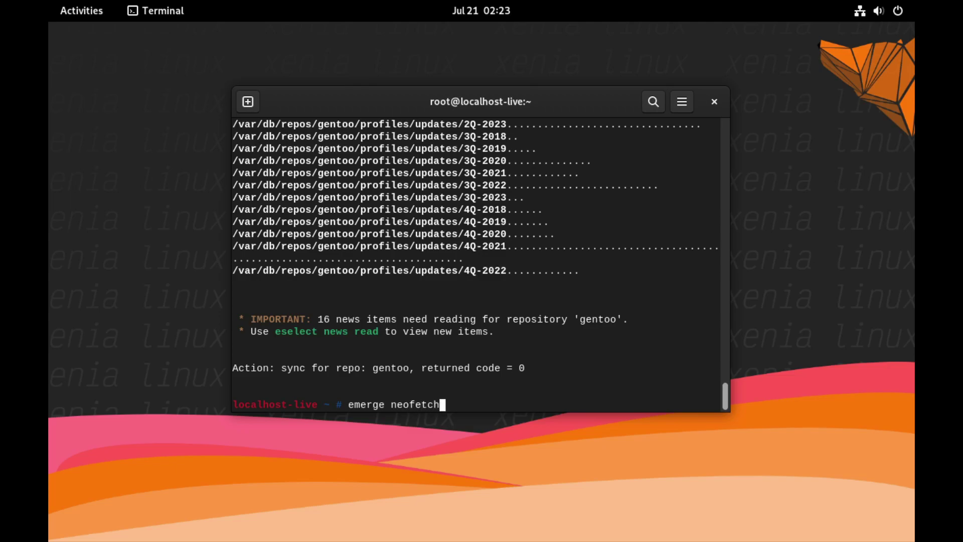
key(Return)
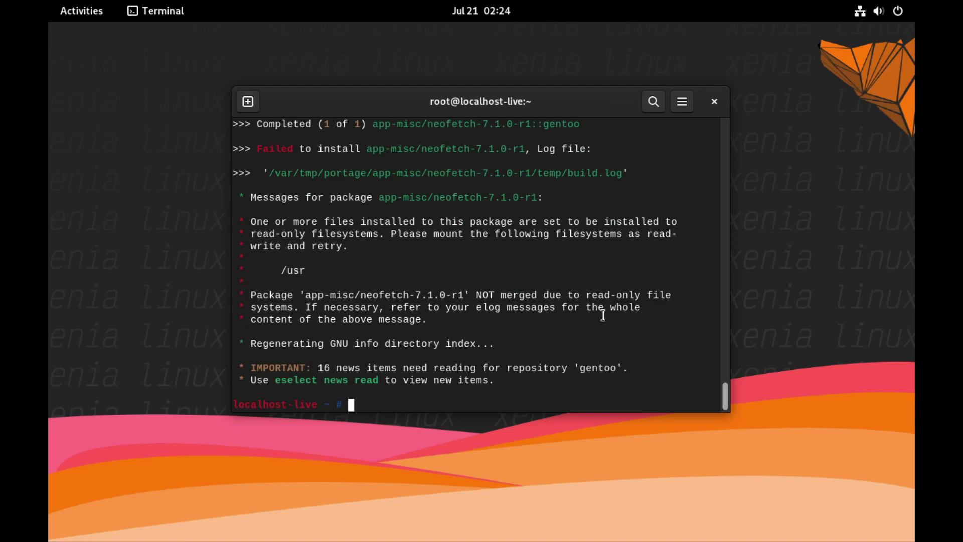
In a new user tab, run neofetch and get 'command not found'.
click(248, 102)
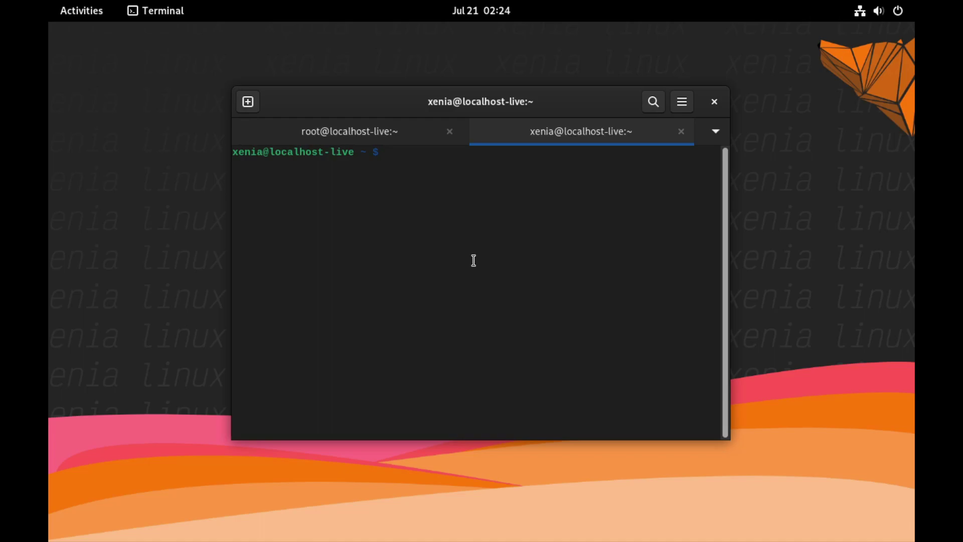
text(neofetch)
key(Return)
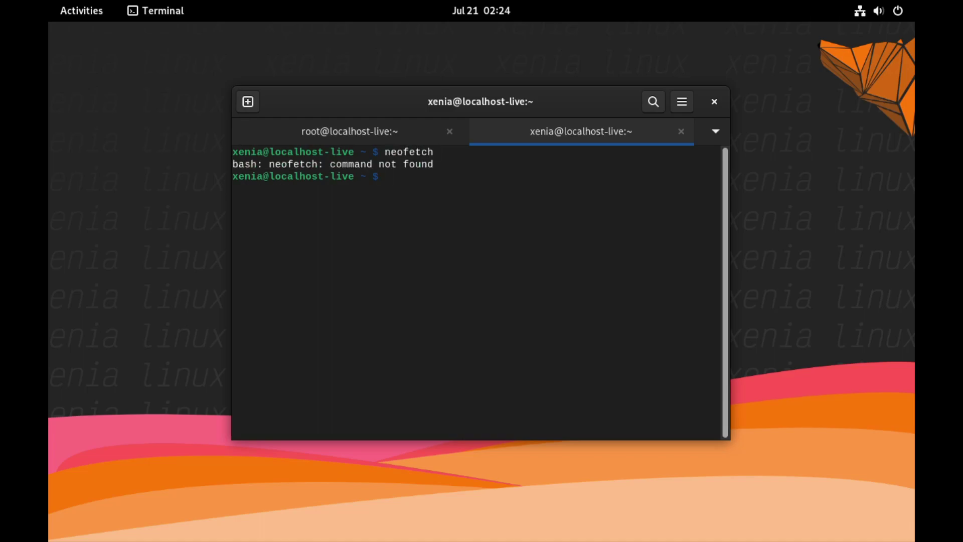
Back in the root tab, scroll up and highlight the message requiring /usr mounted read-write.
click(312, 129)
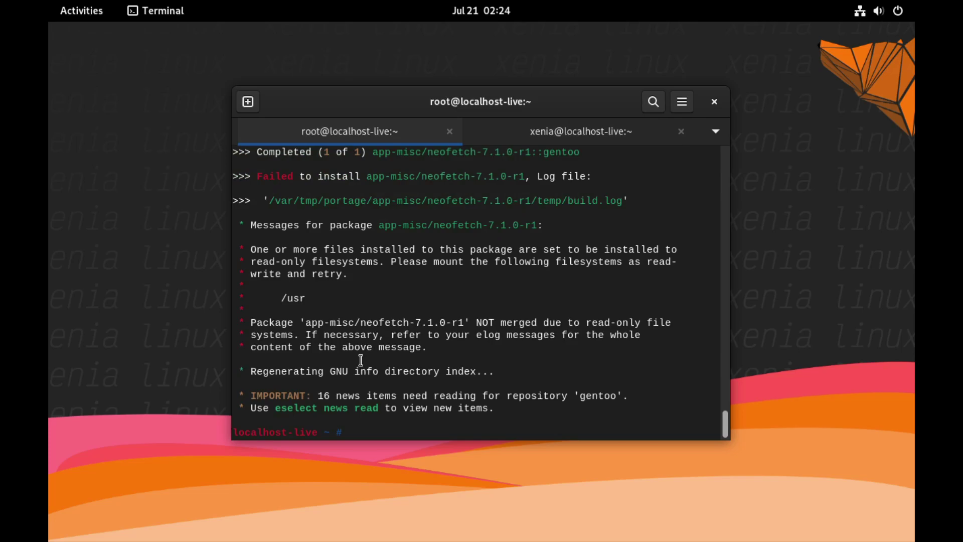
scroll(361, 360, up, 4)
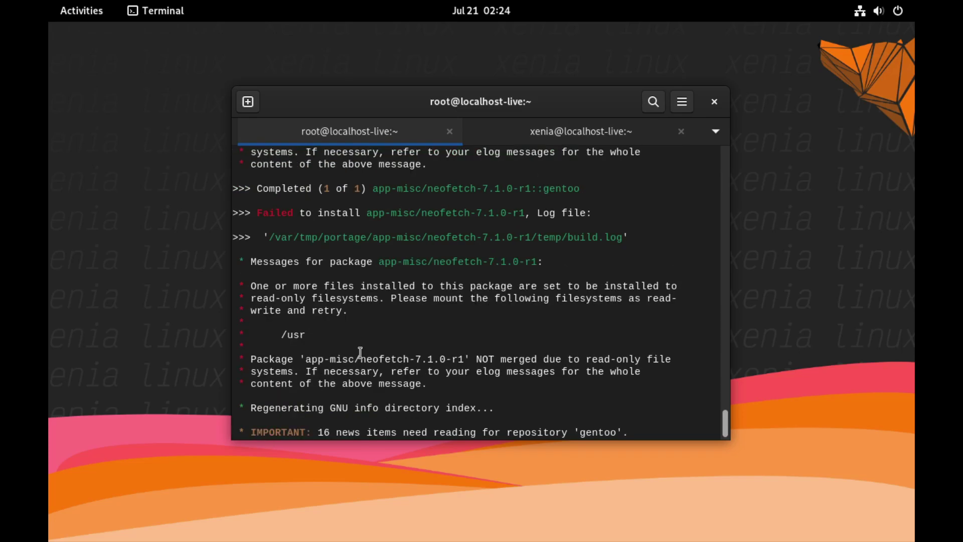
scroll(359, 353, up, 1)
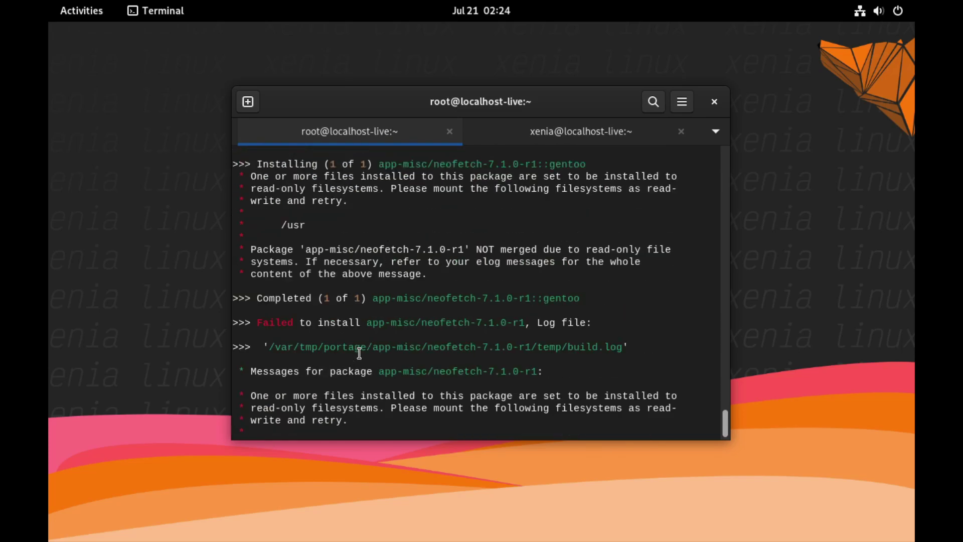
drag(261, 188, 512, 184)
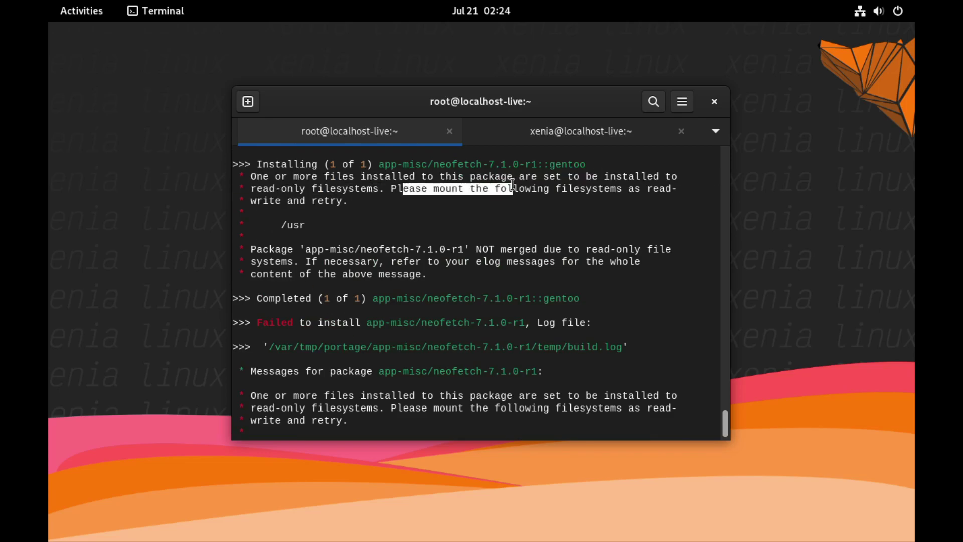
click(501, 237)
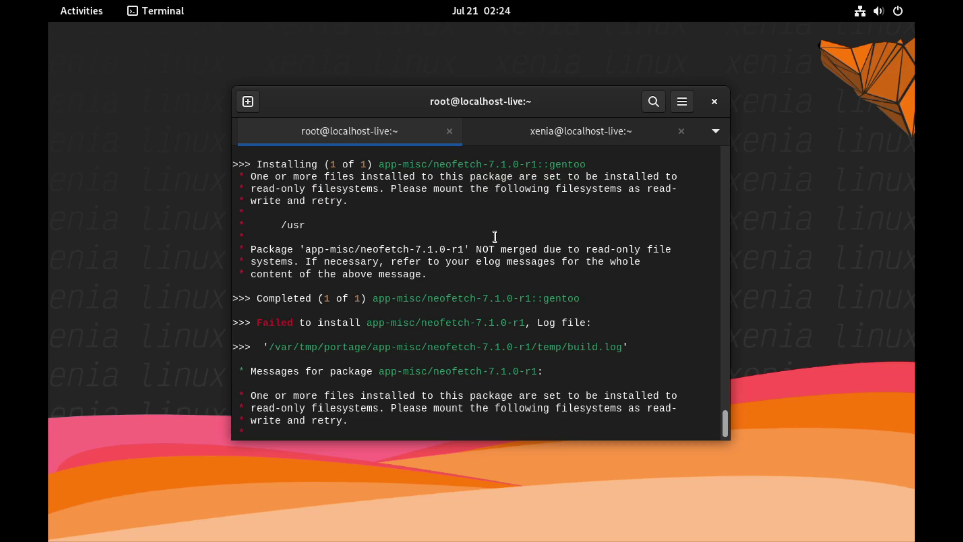
drag(280, 226, 335, 229)
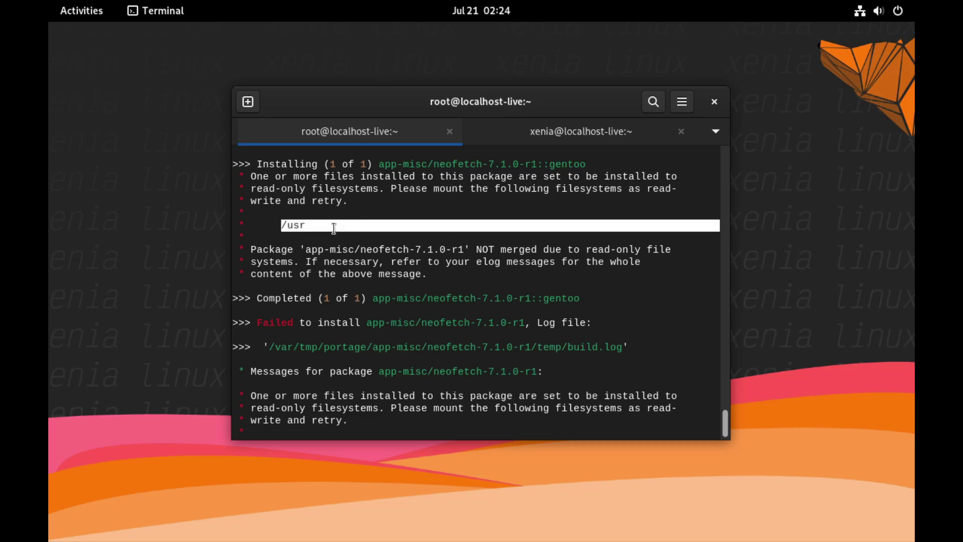
click(333, 228)
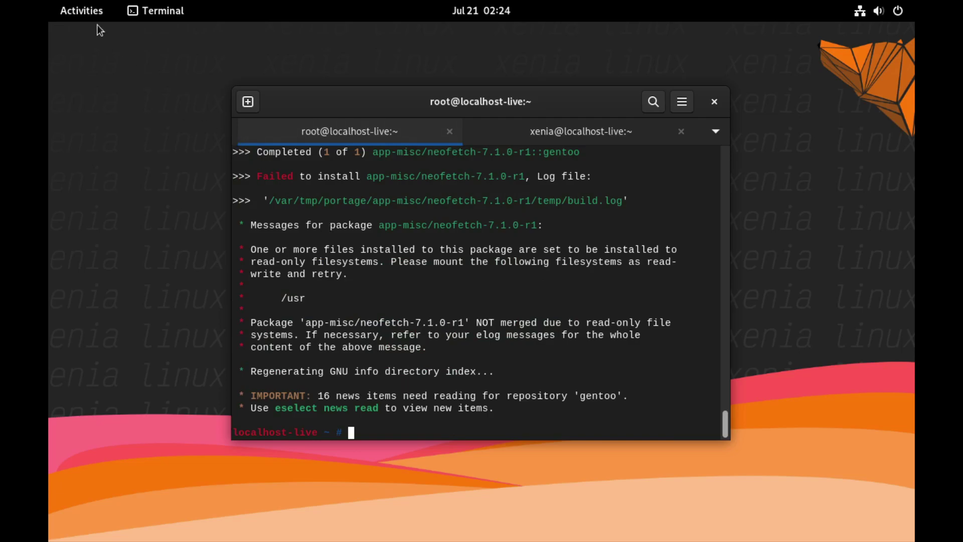
click(80, 12)
Launch GParted as root, inspect the mount points of /dev/vda2's btrfs ROOTS partition, then close it.
text(gpal)
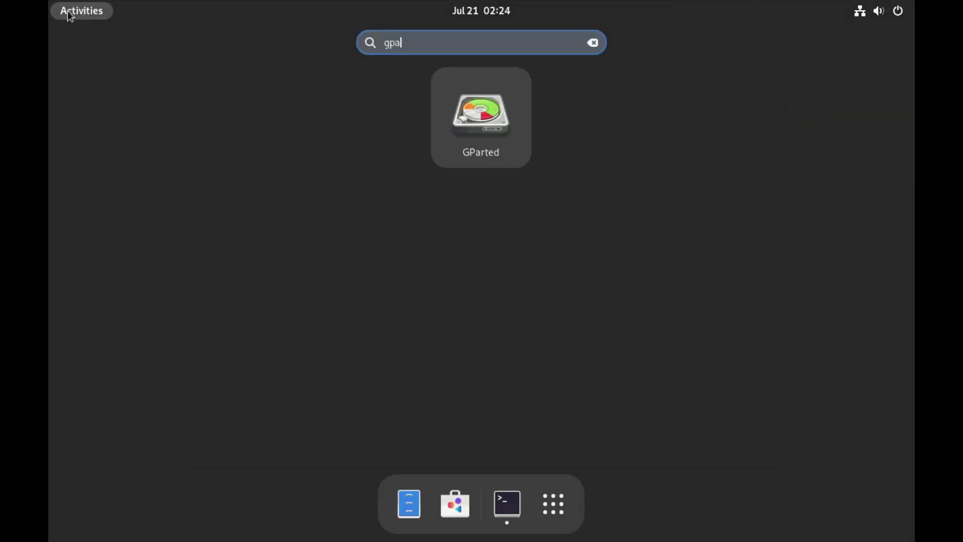
key(Return)
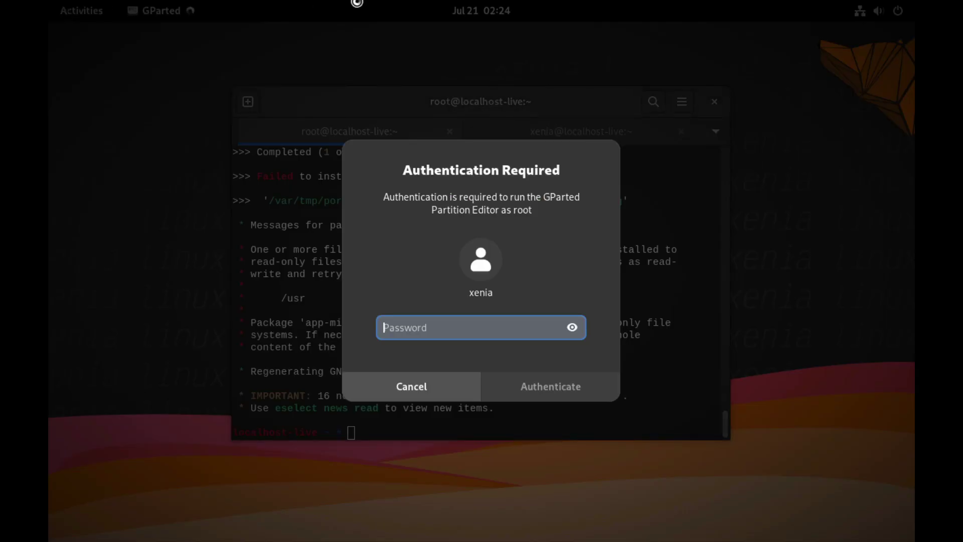
text(********)
key(Return)
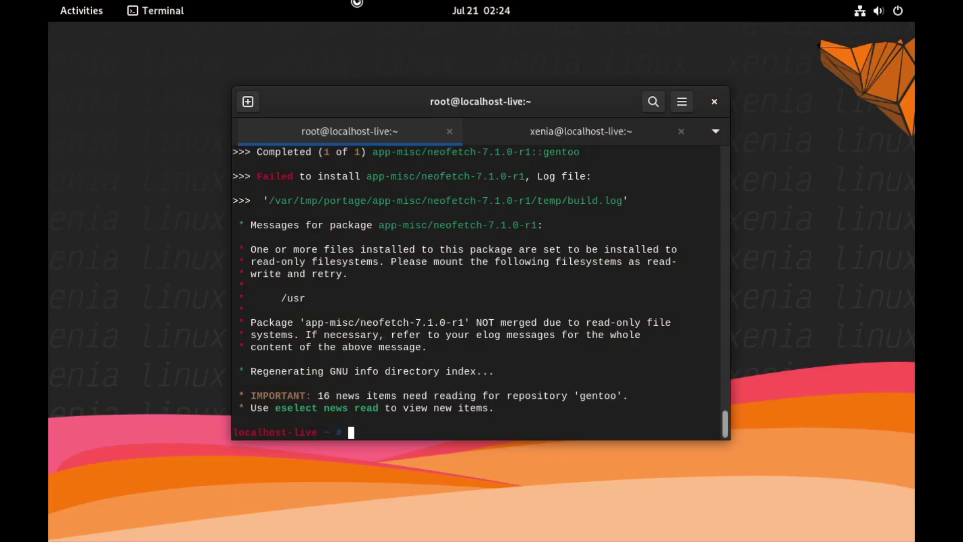
click(196, 193)
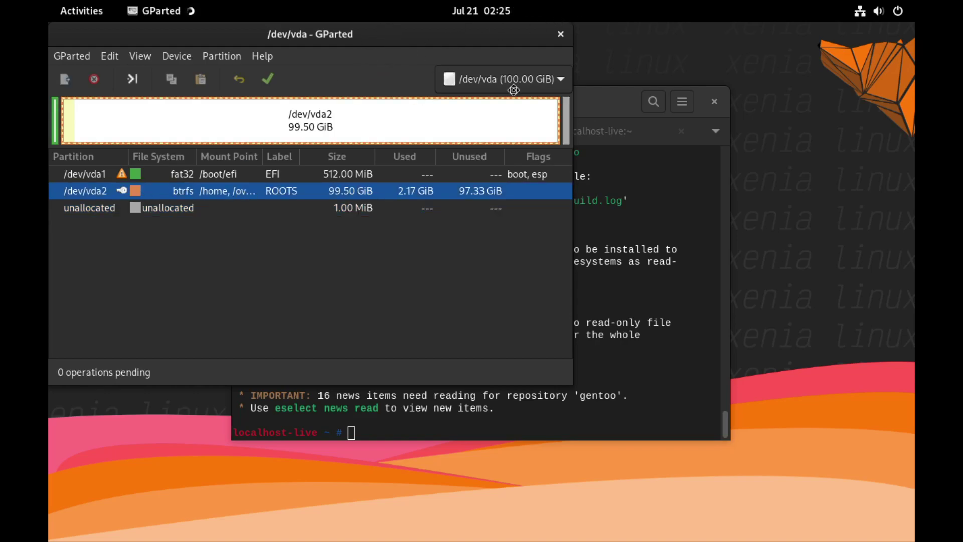
drag(398, 34, 619, 6)
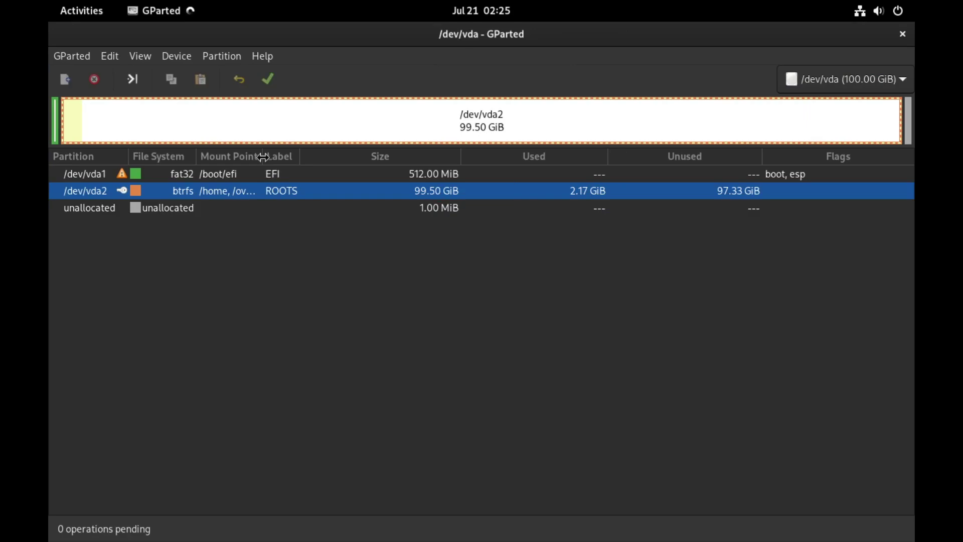
drag(266, 160, 397, 153)
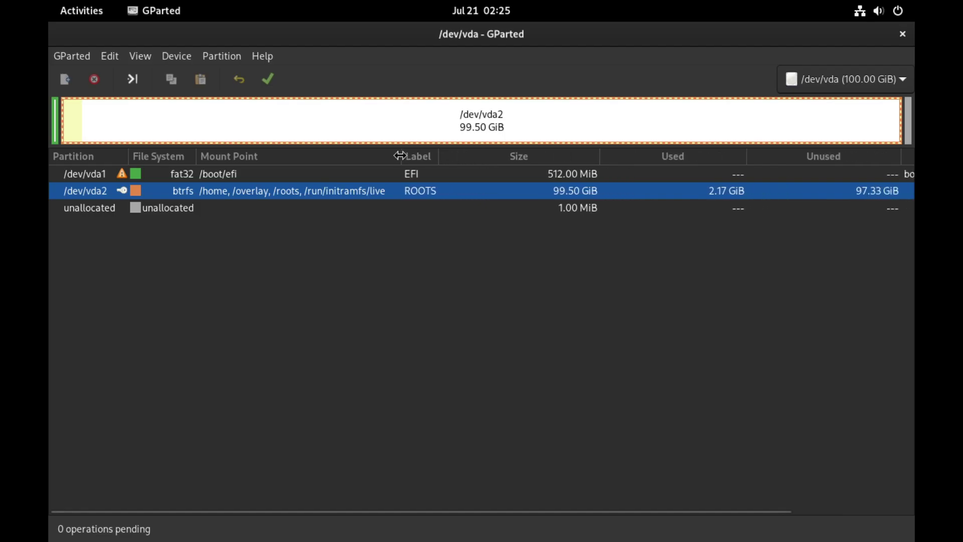
click(902, 36)
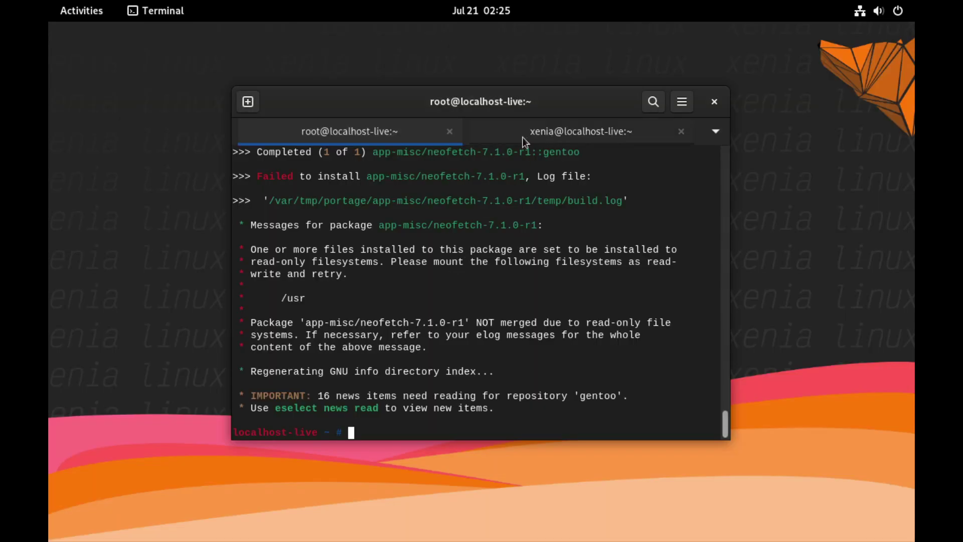
click(95, 15)
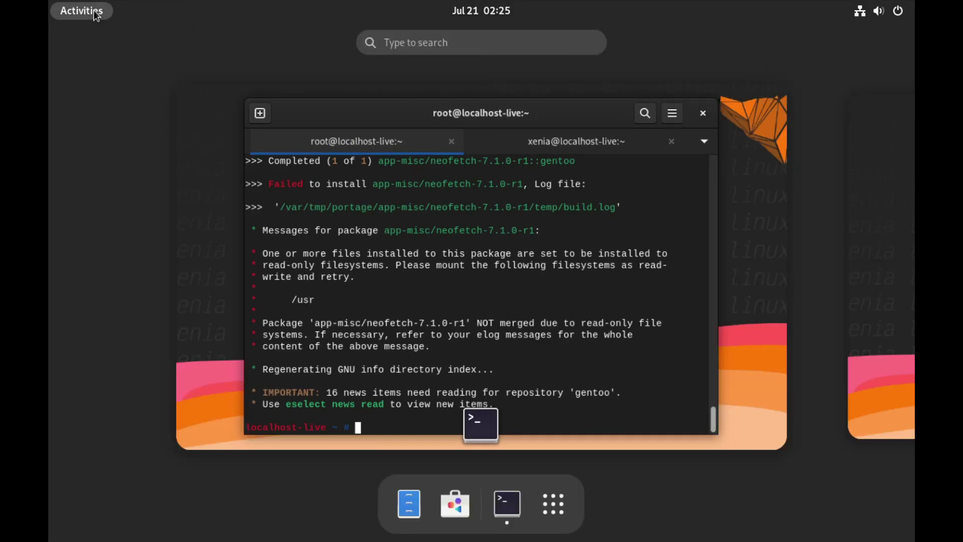
Open GNOME Software and search for neofetch, finding no app.
click(454, 503)
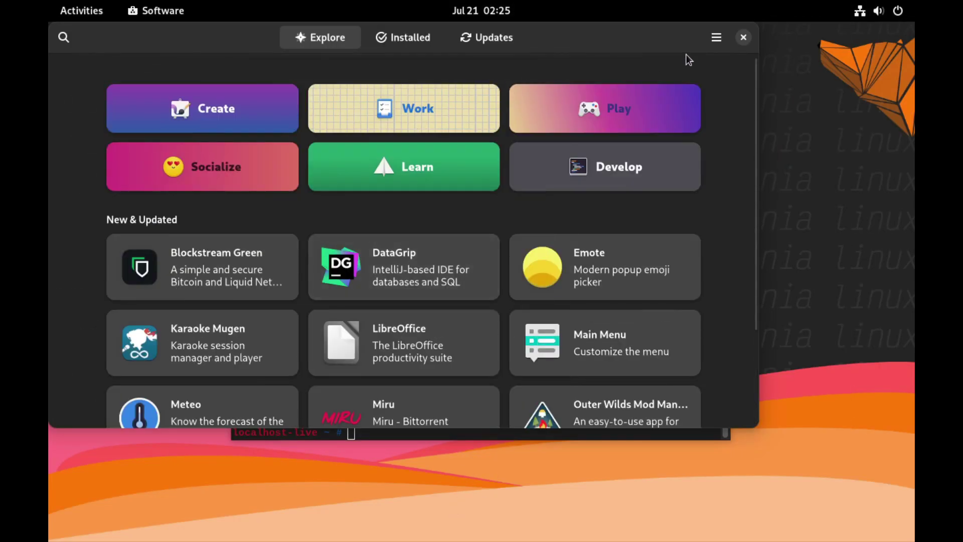
click(60, 41)
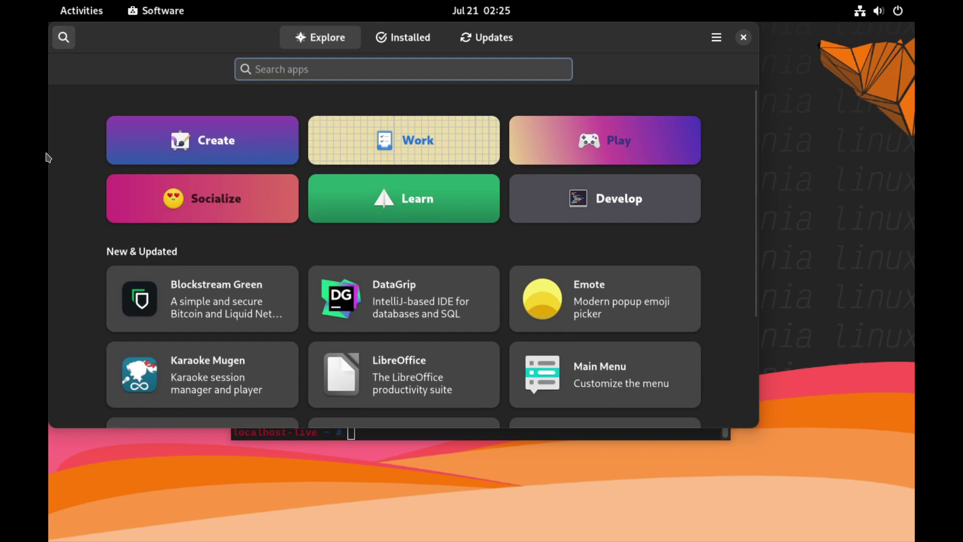
text(neofet)
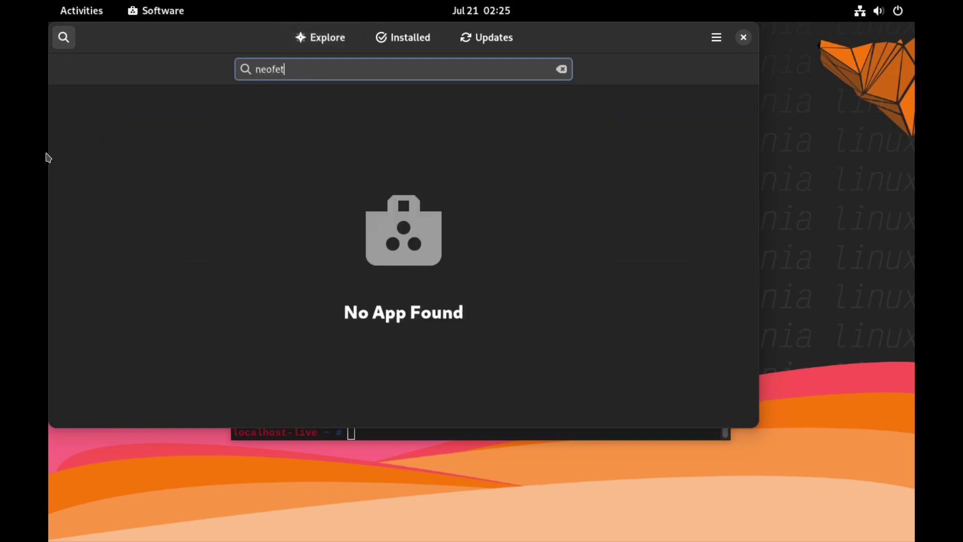
text(c)
key(BackSpace)
key(BackSpace)
key(BackSpace)
key(BackSpace)
key(BackSpace)
key(BackSpace)
key(BackSpace)
Search for VLC and start installing it from Flathub.
text(vic)
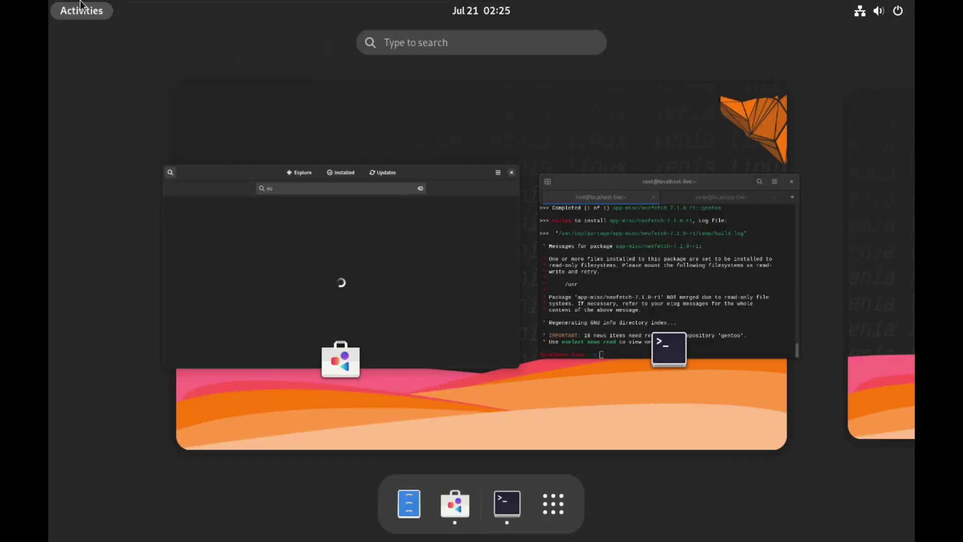
click(81, 7)
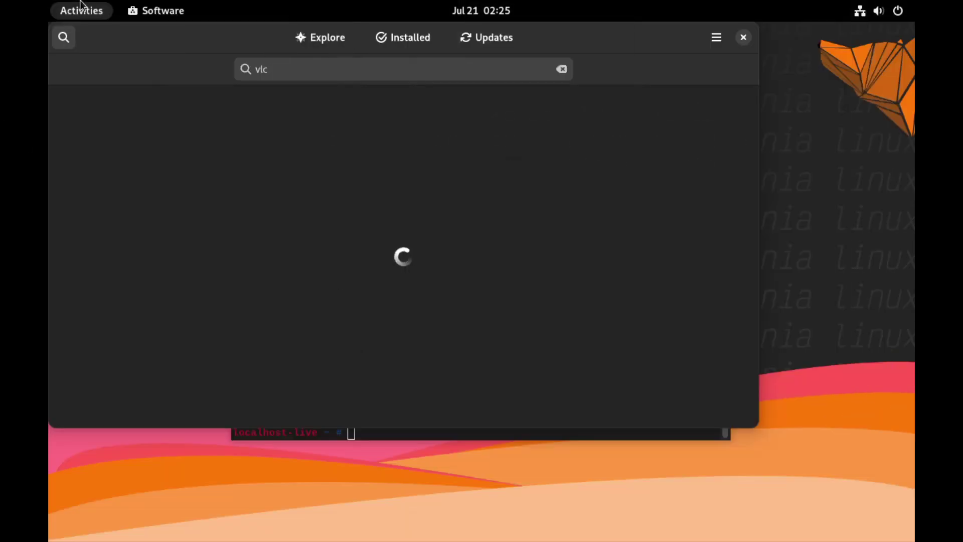
click(385, 143)
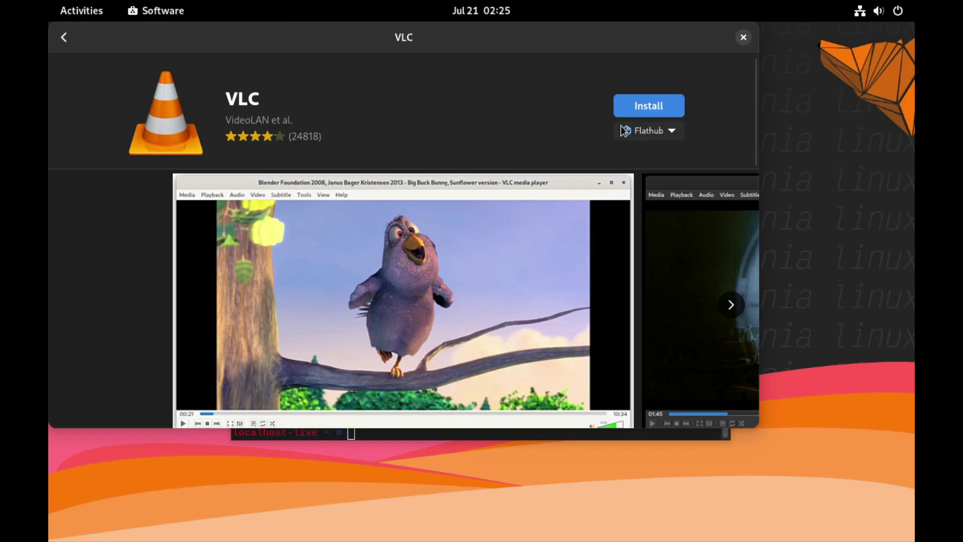
click(647, 111)
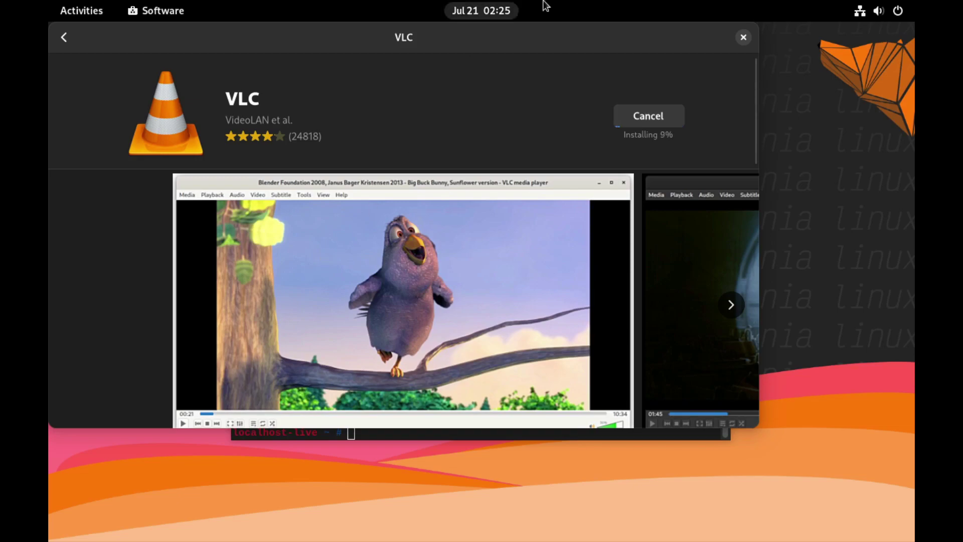
mouse_move(487, 5)
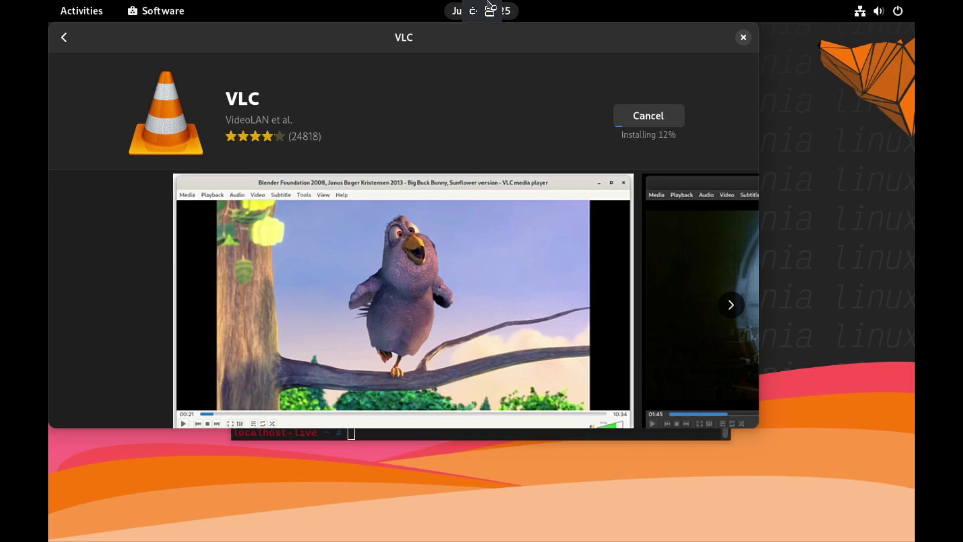
Leave VM fullscreen and read the Xenia wiki's install options: Flatpak, Distrobox and Portage.
click(472, 10)
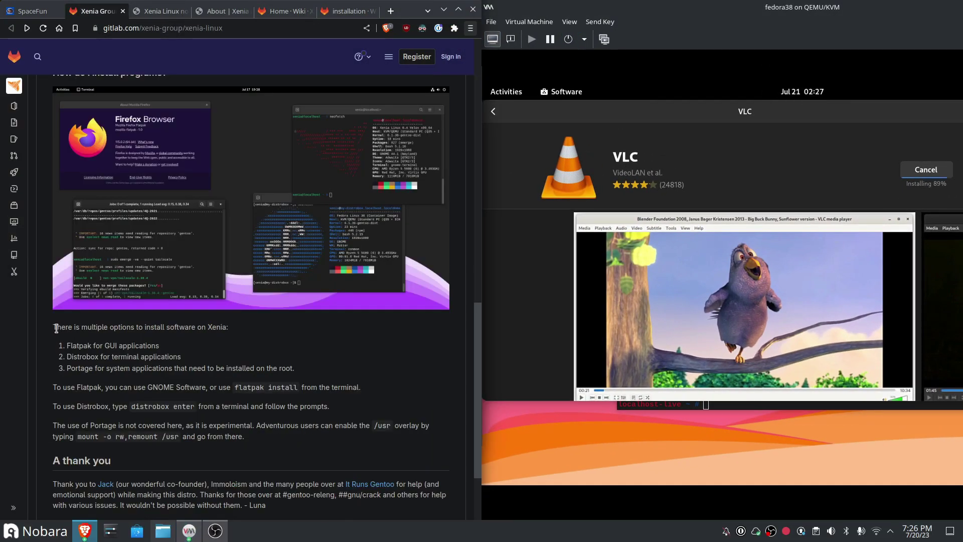
drag(54, 326, 253, 346)
click(122, 344)
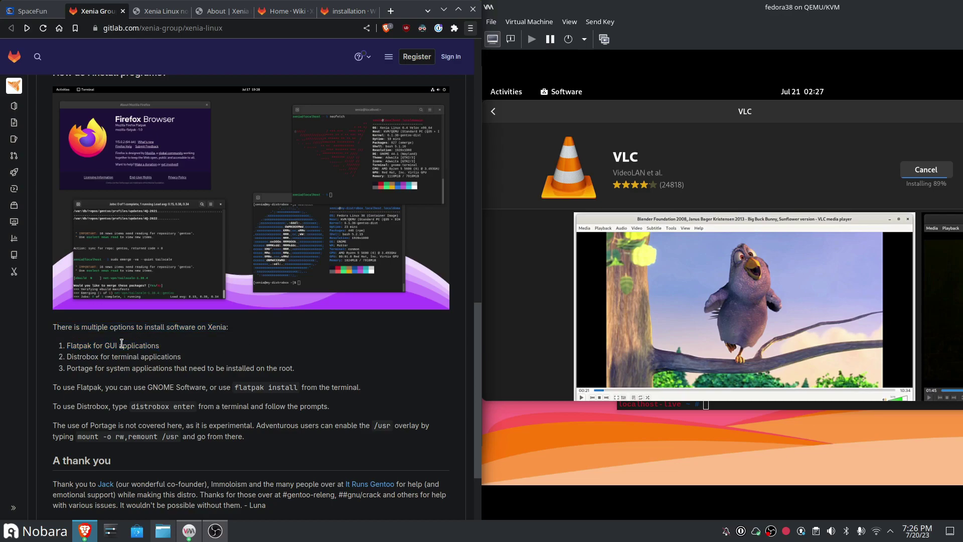
drag(72, 345, 183, 349)
click(78, 359)
drag(67, 370, 306, 370)
click(311, 370)
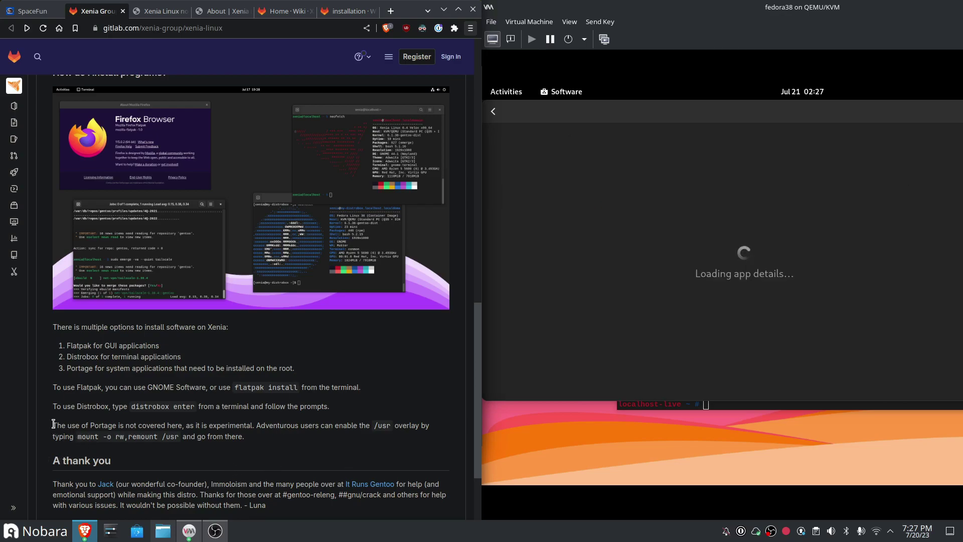
Copy the 'mount -o rw,remount /usr' command from the wiki's Portage paragraph.
drag(52, 424, 325, 424)
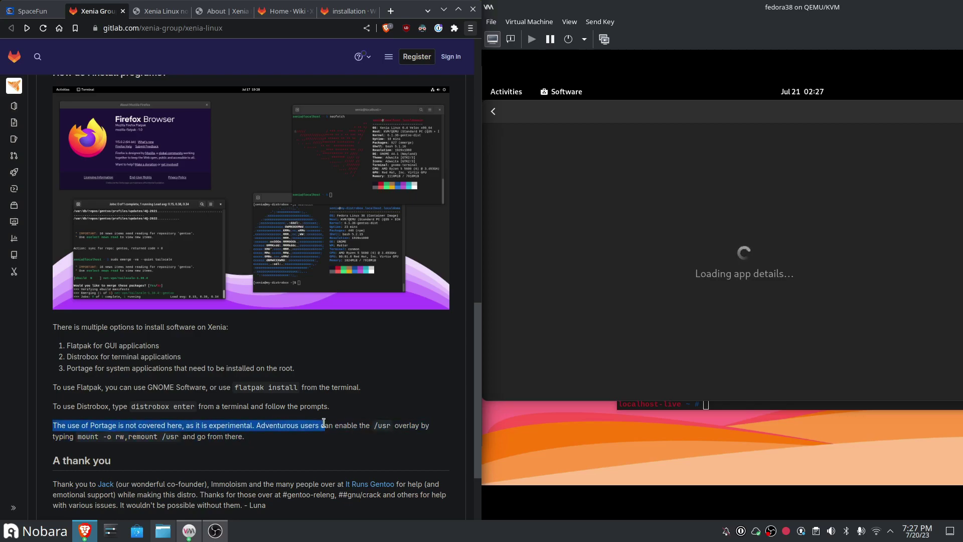
click(326, 420)
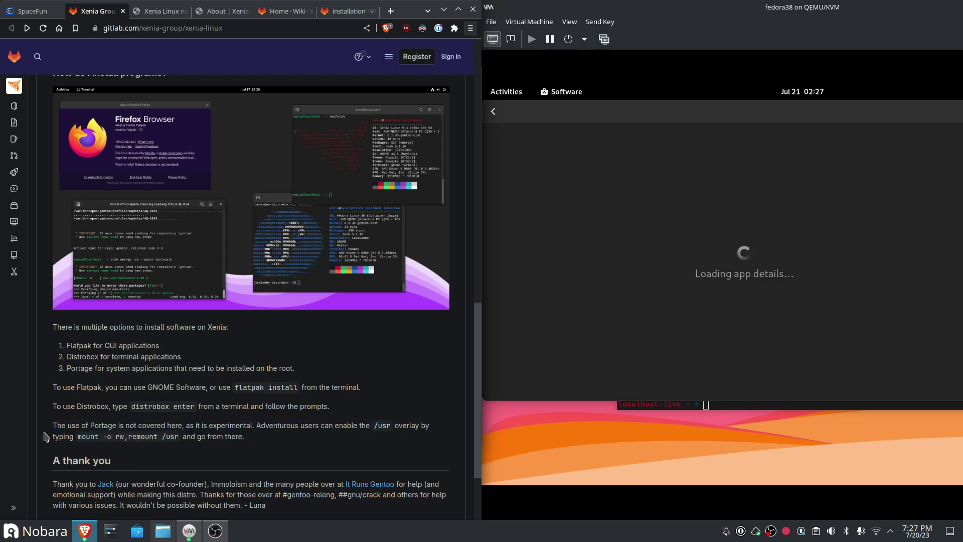
drag(75, 436, 178, 436)
right_click(143, 438)
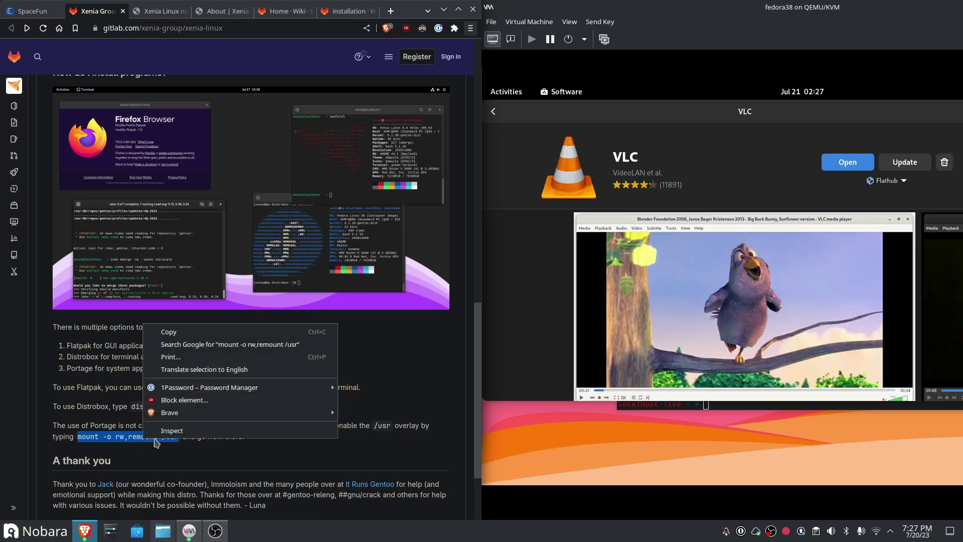
click(178, 332)
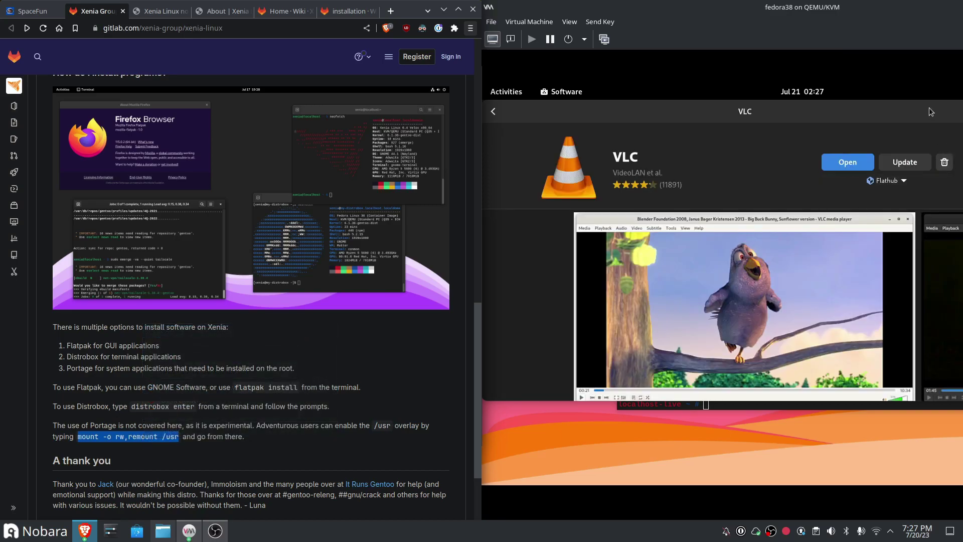
click(521, 92)
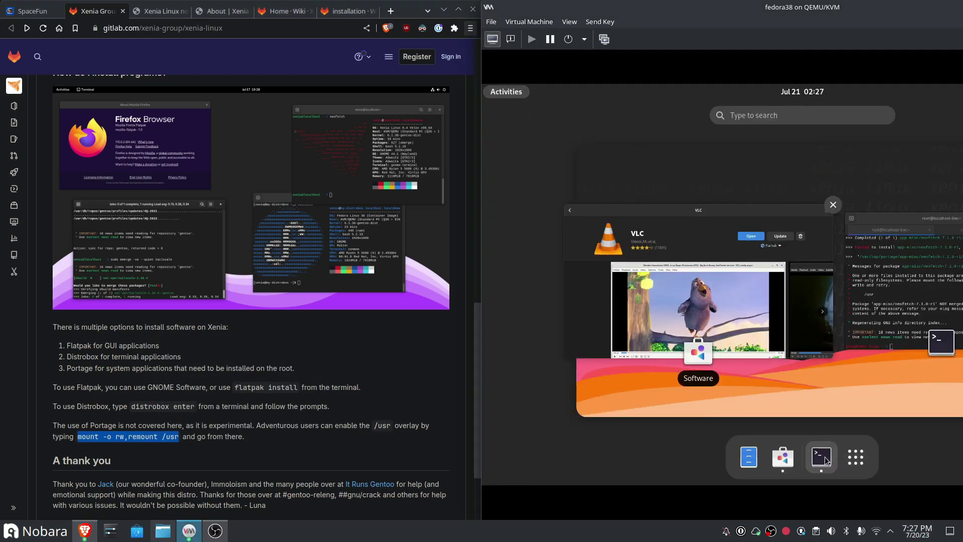
In the root terminal, remount /usr read-write with the pasted command and rerun 'emerge neofetch'.
click(807, 458)
drag(766, 179, 655, 179)
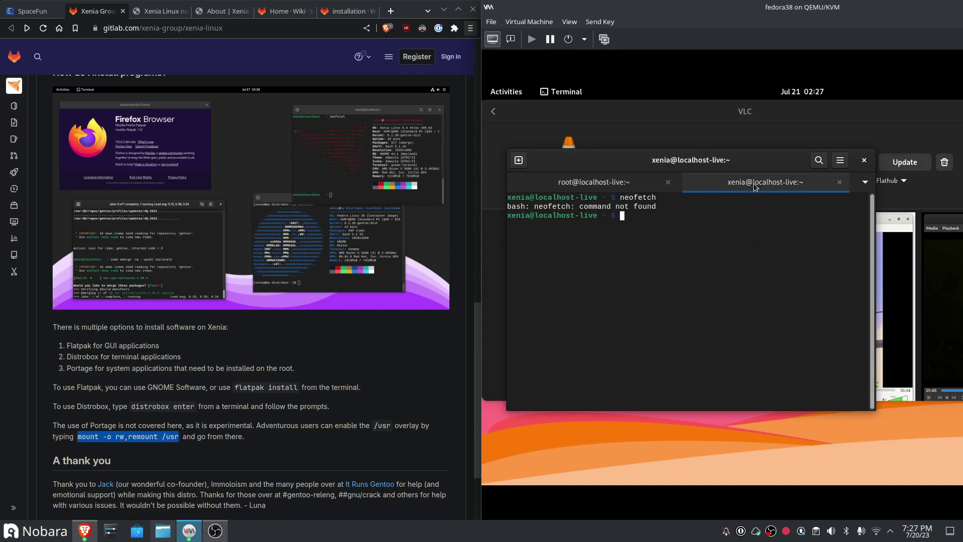
key(ctrl+l)
key(ctrl+shift+v)
key(Return)
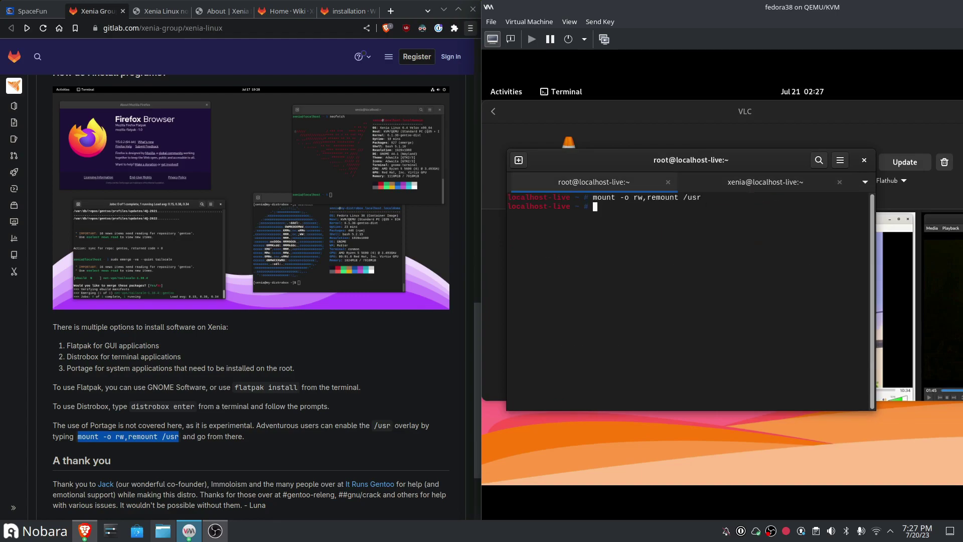
text(clear)
key(Up)
key(Up)
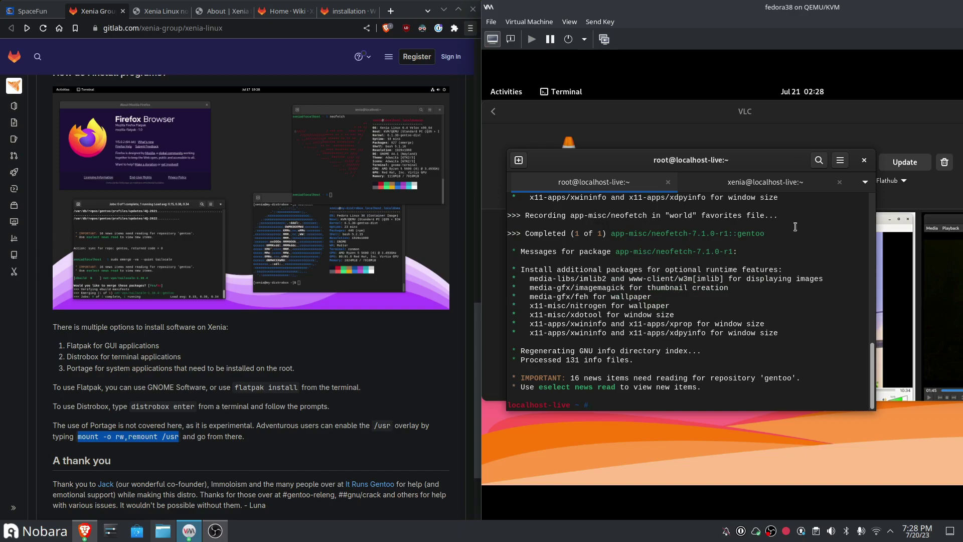
Replace the old user tab with a new one and run neofetch to show the system summary.
click(768, 183)
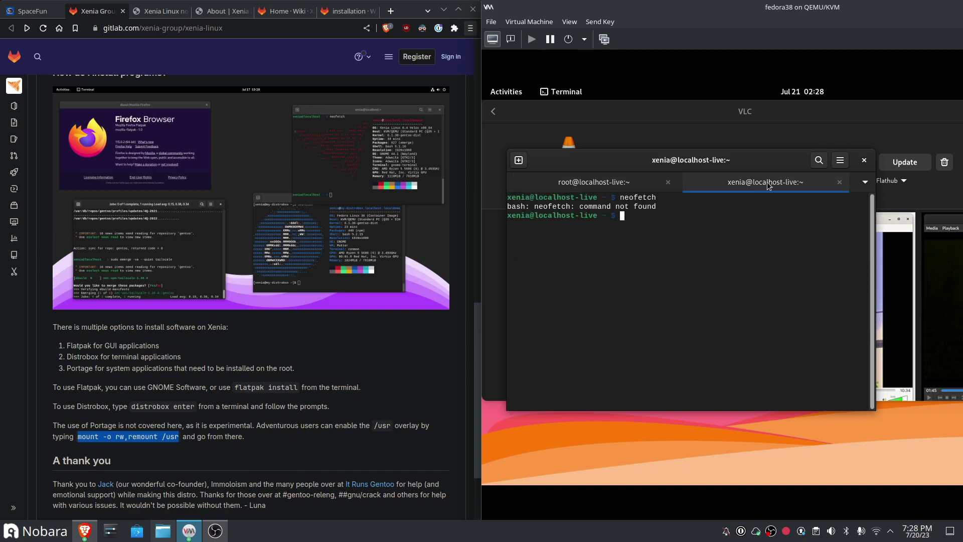
click(840, 182)
click(520, 161)
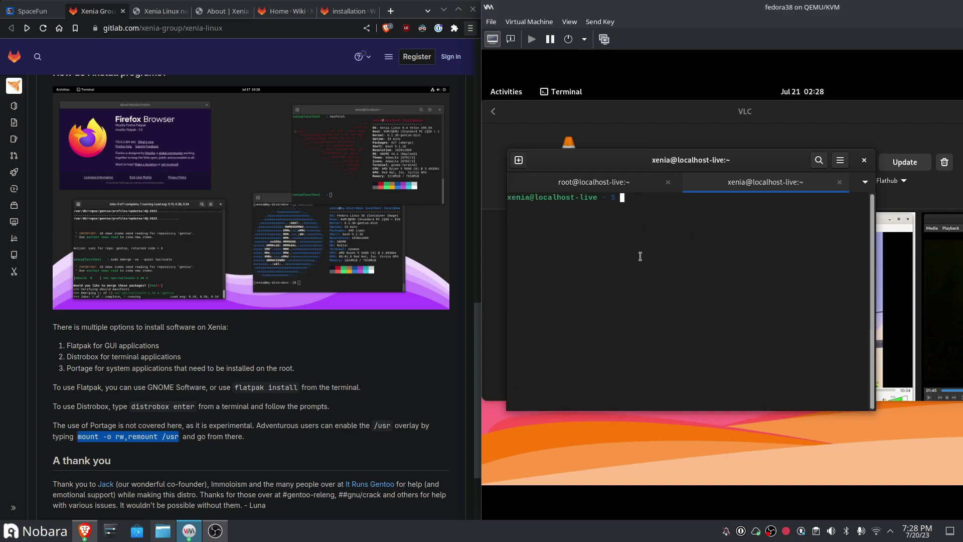
text(neofetch)
key(Return)
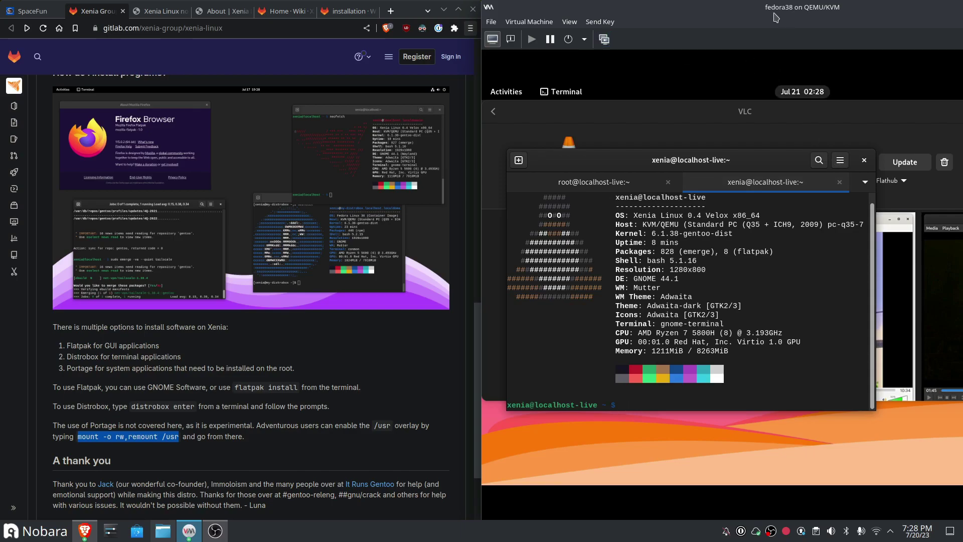
Return the VM to fullscreen, launch VLC from its Software page, and accept the network access policy.
drag(823, 19, 475, 3)
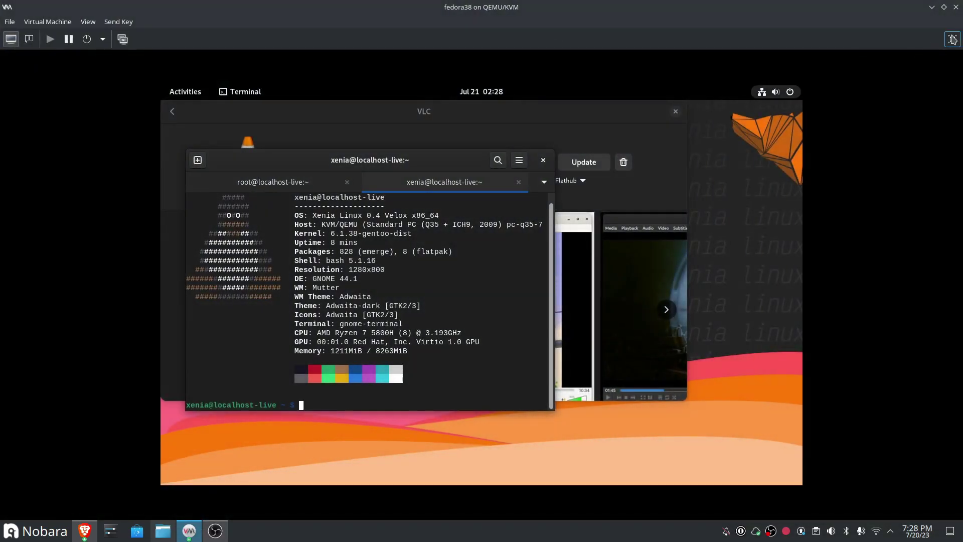
click(122, 39)
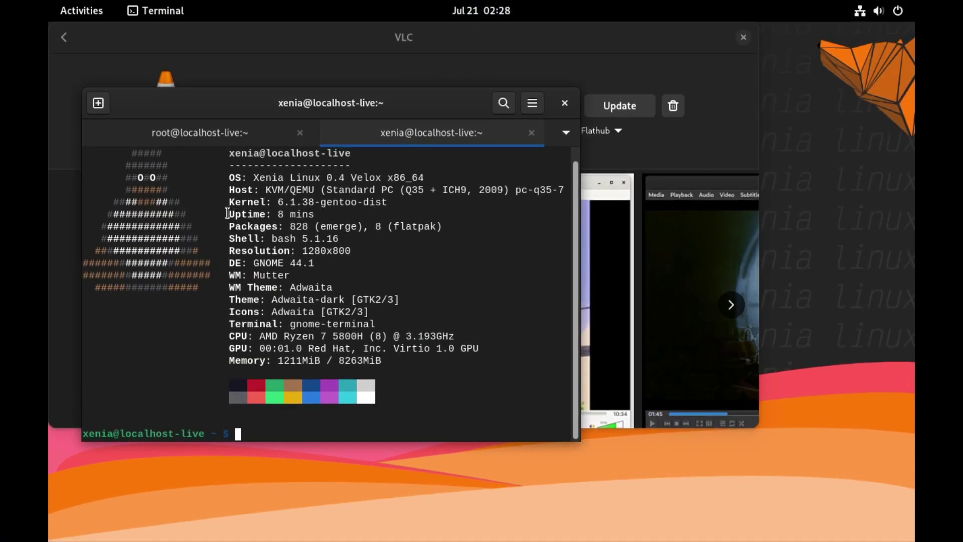
drag(300, 109, 546, 210)
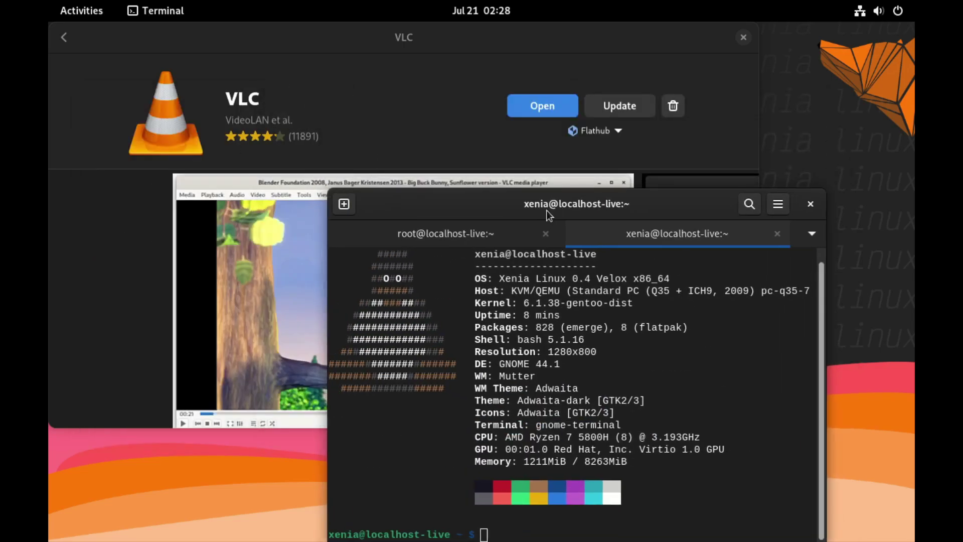
click(539, 104)
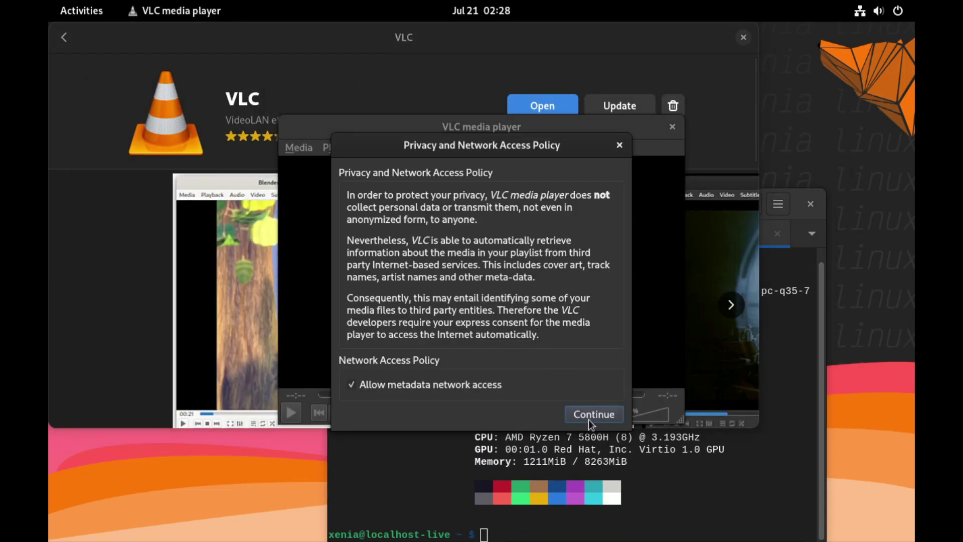
click(594, 414)
Browse VLC's Media and Help menus, then close VLC and GNOME Software.
click(307, 148)
click(309, 148)
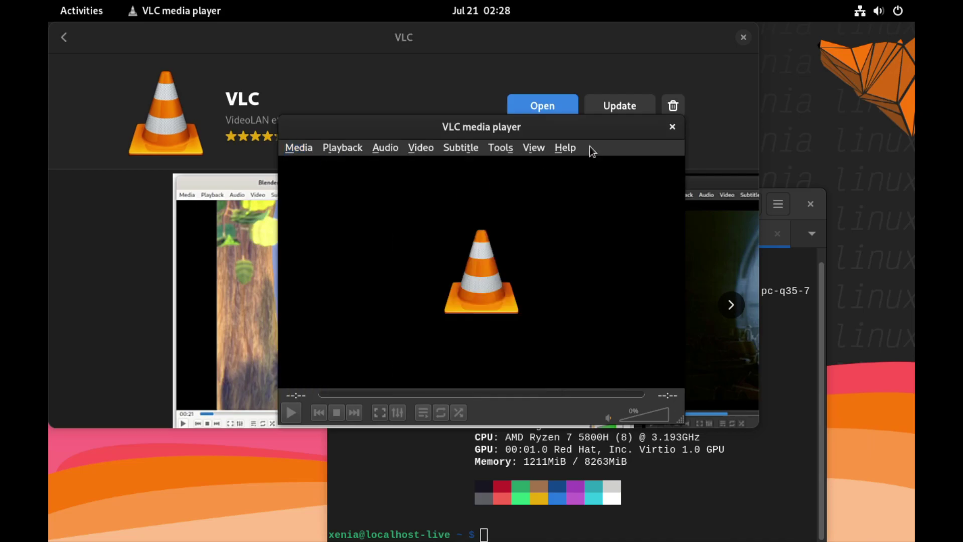
click(566, 148)
click(672, 127)
click(668, 127)
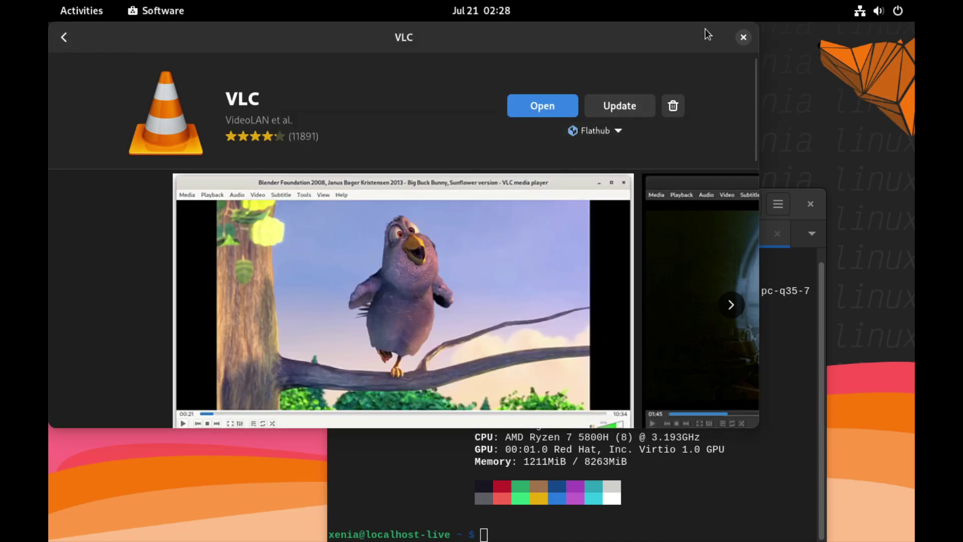
click(744, 36)
Confirm nano runs and quit it, then find the emacs command is not installed.
drag(456, 191, 427, 80)
text(nano)
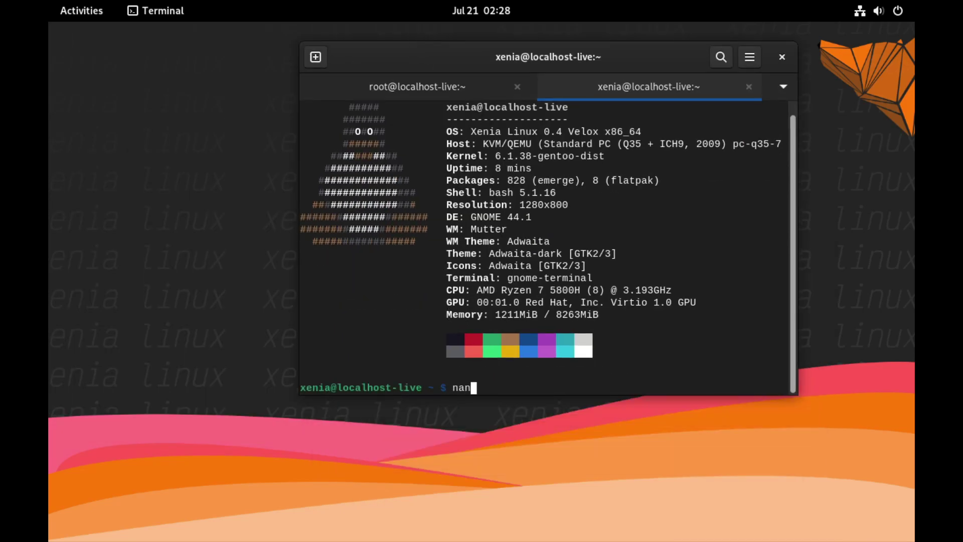
key(Return)
key(ctrl+x)
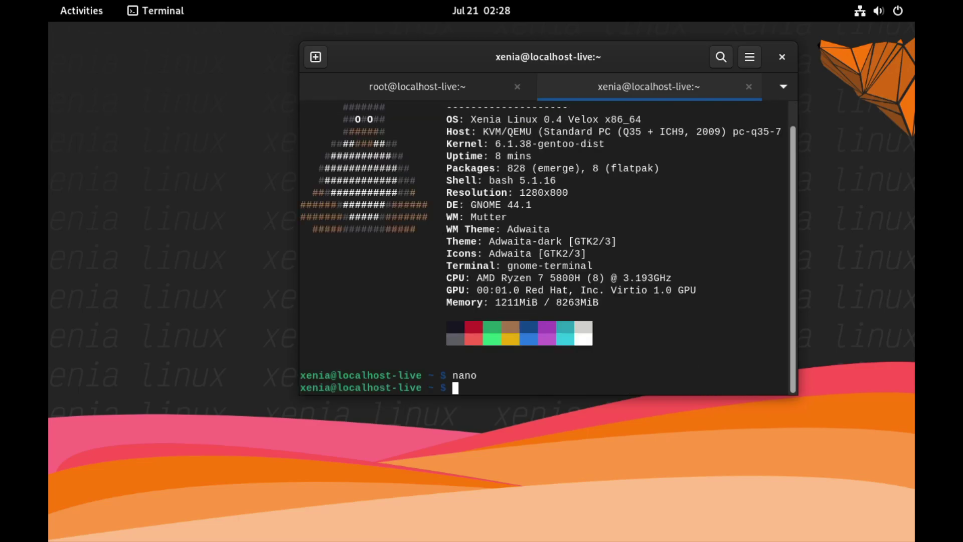
text(emacs)
key(Return)
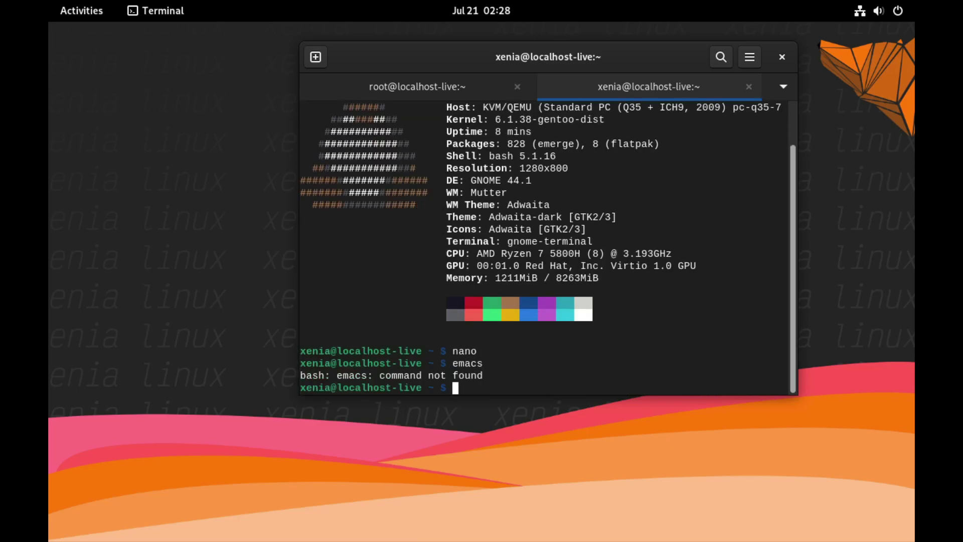
Try 'emerge emacs' without root, then run 'sudo emerge emacs' to start building emacs-28.2-r9.
text(emerge emacs)
key(Return)
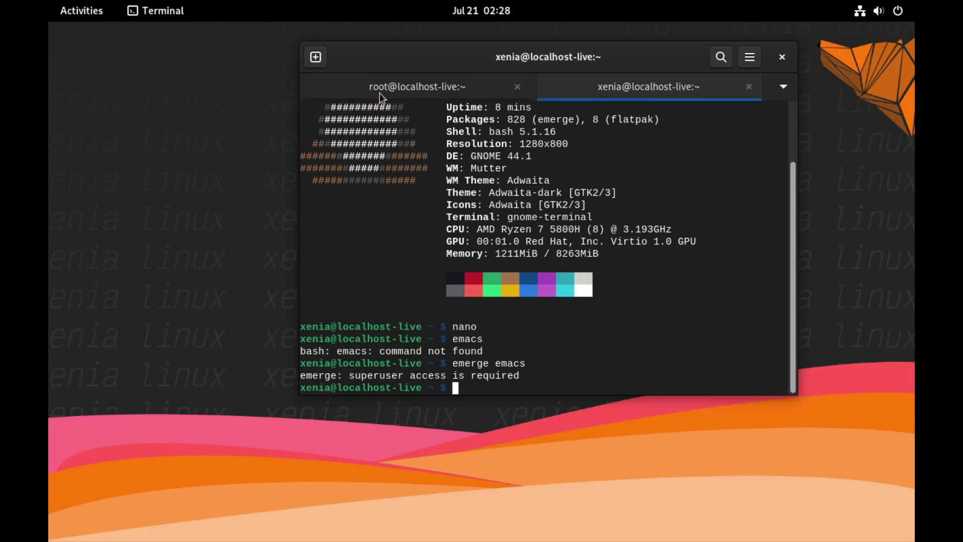
text(sudo emerge ema)
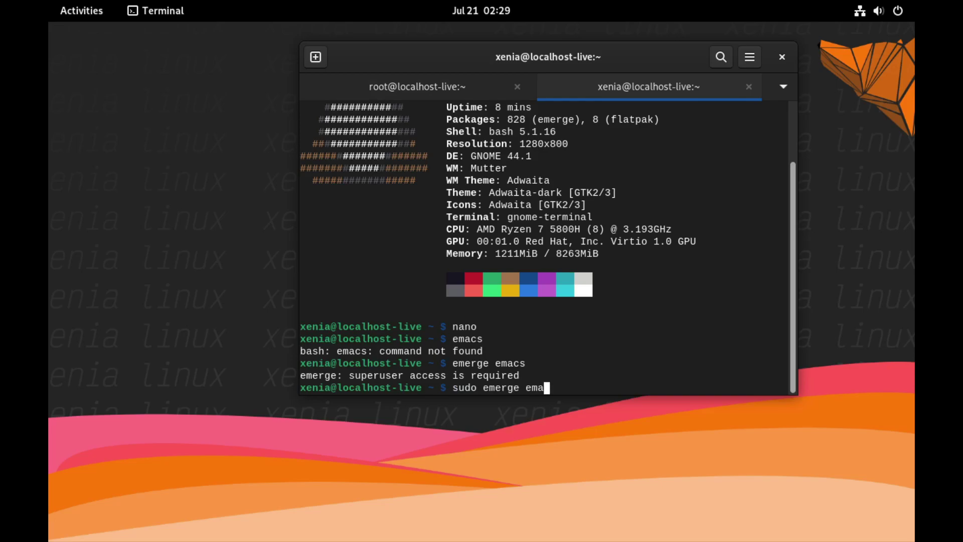
text(cs)
key(Return)
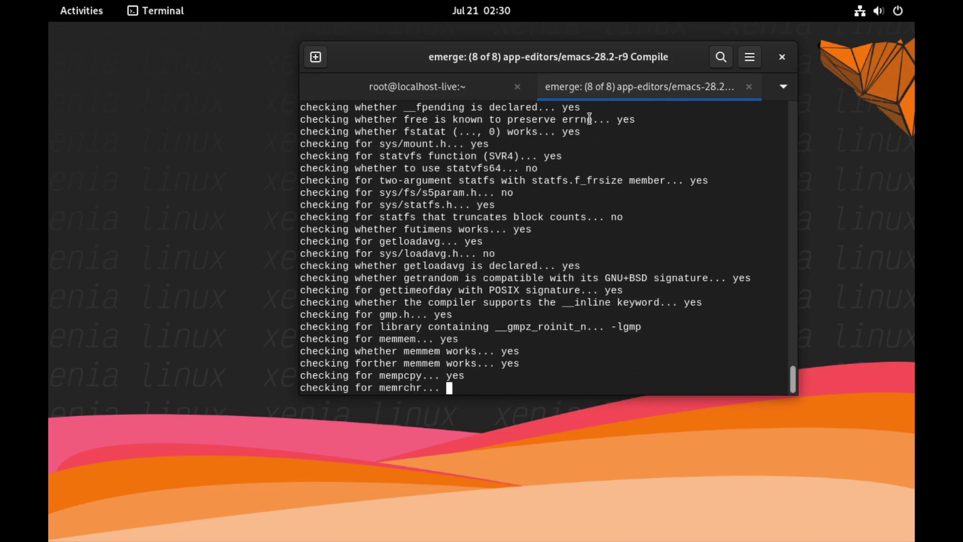
Close the finished root tab, confirming Close Terminal, while the emacs emerge completes.
click(508, 85)
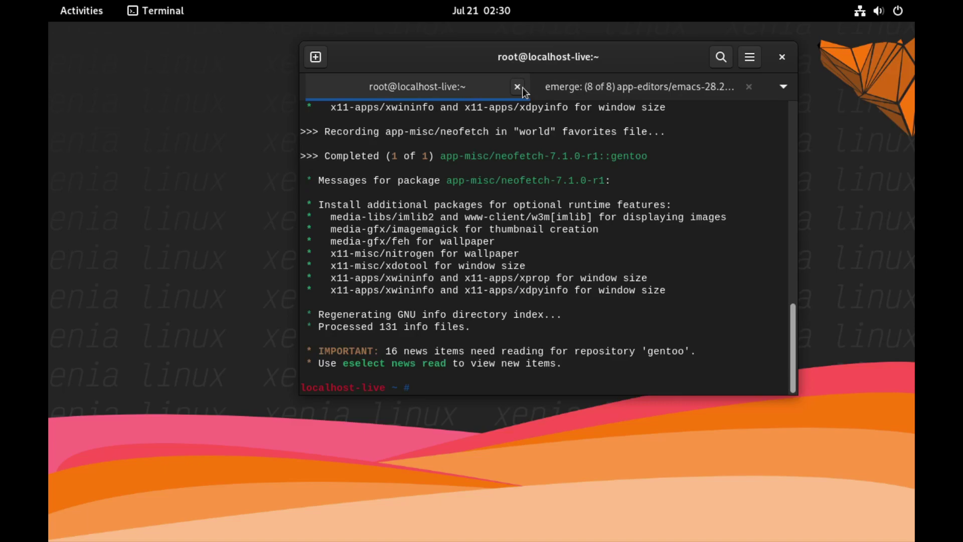
click(518, 87)
click(640, 251)
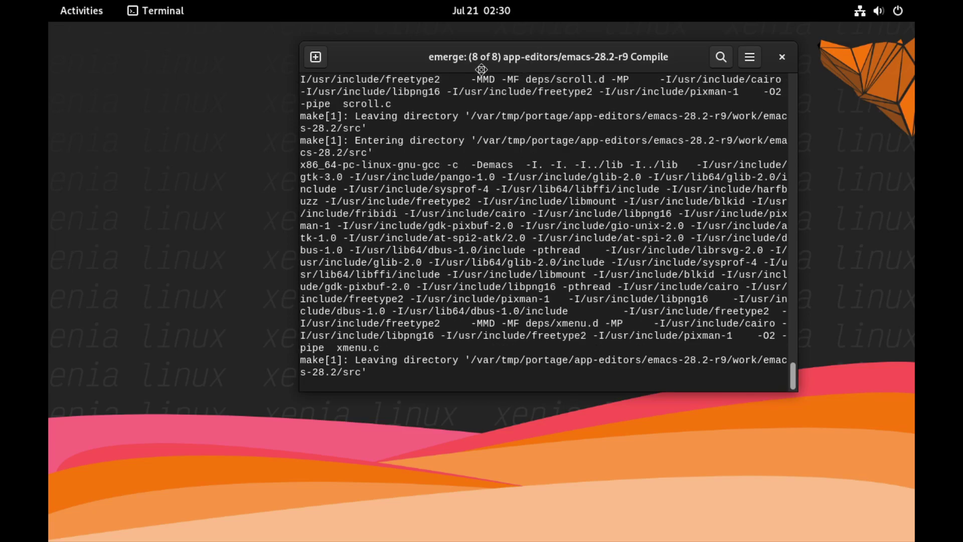
drag(513, 65, 454, 74)
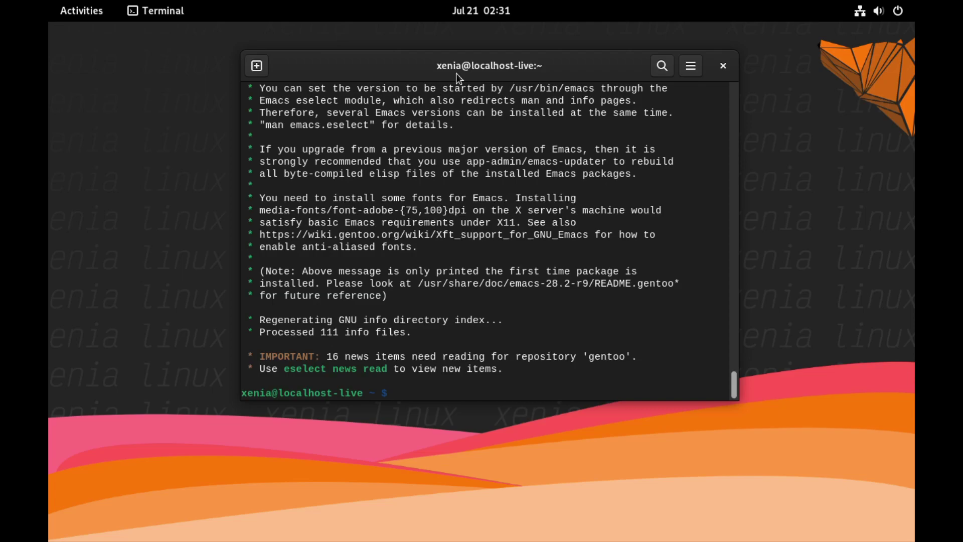
Reboot the Xenia VM with 'sudo reboot' after plain 'reboot' fails, then log back in with the account password.
text(reboot)
key(Return)
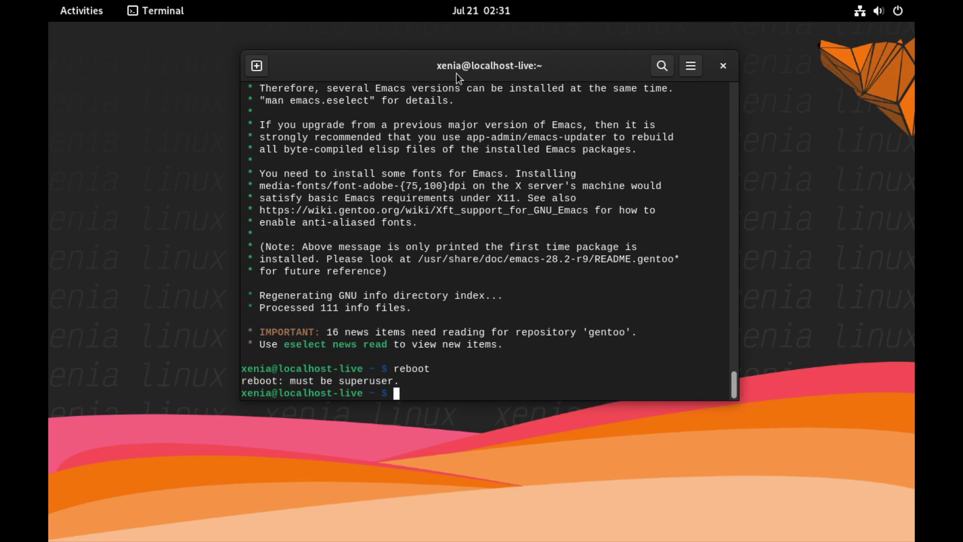
text(sudo reboot)
key(Return)
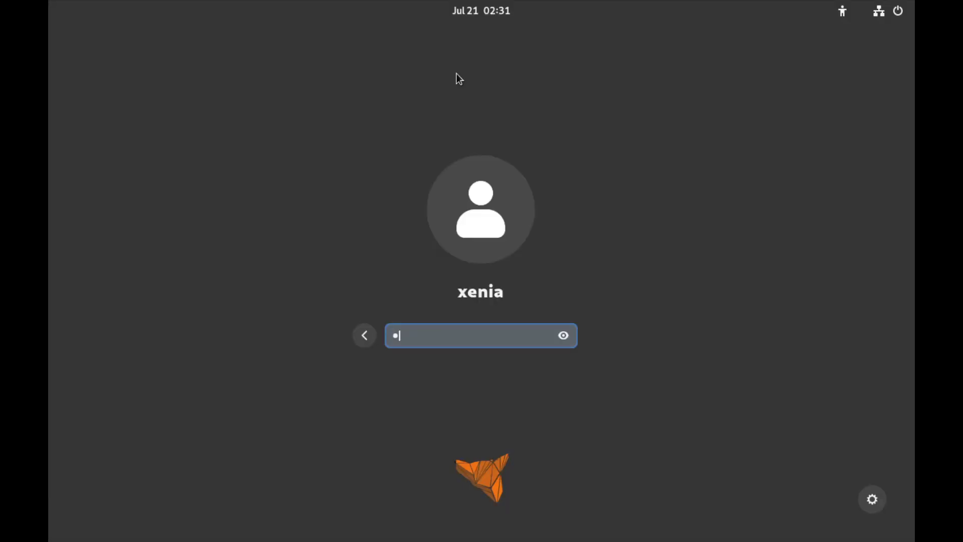
text(•••••••)
key(Return)
In a new terminal, run neofetch and launch Emacs to confirm both survived the reboot.
key(ctrl+alt+t)
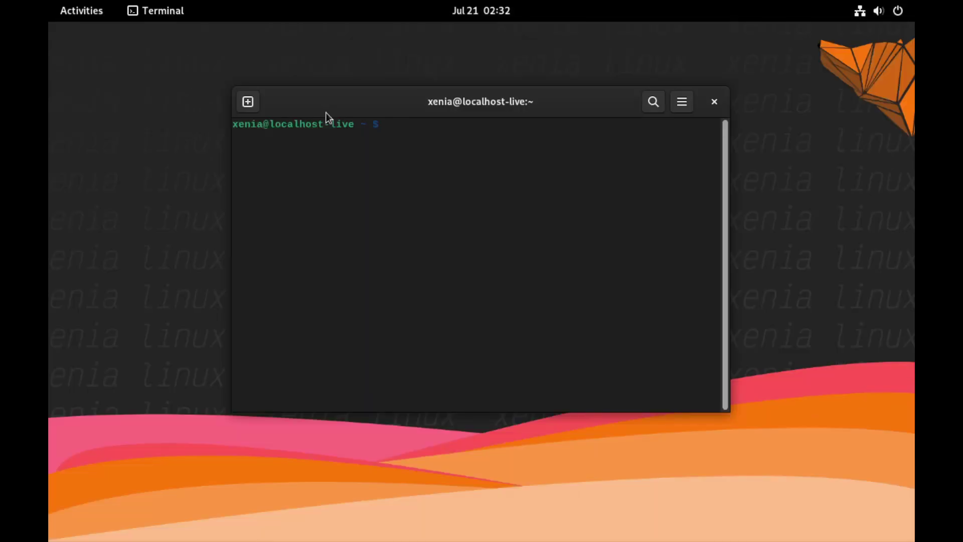
text(neofetch)
key(Return)
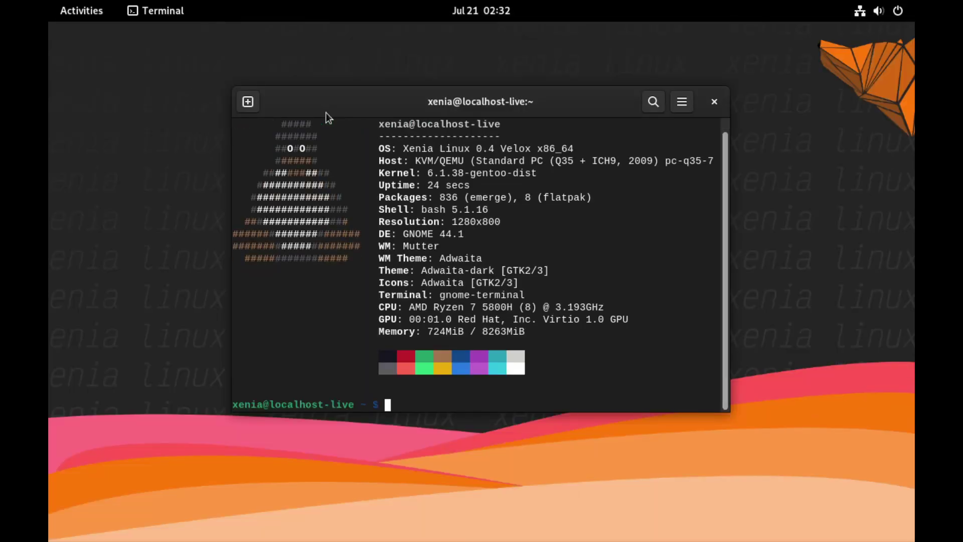
text(emacs)
key(Return)
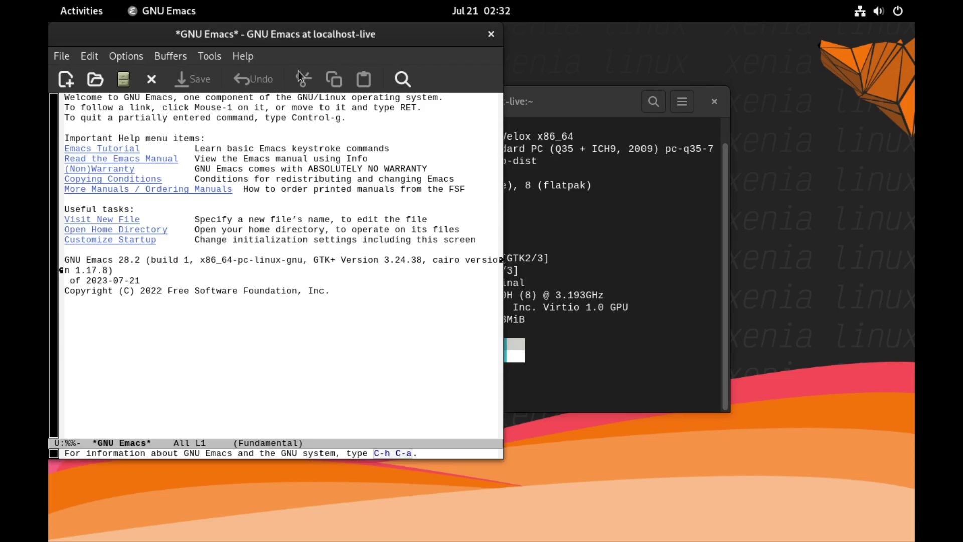
click(491, 33)
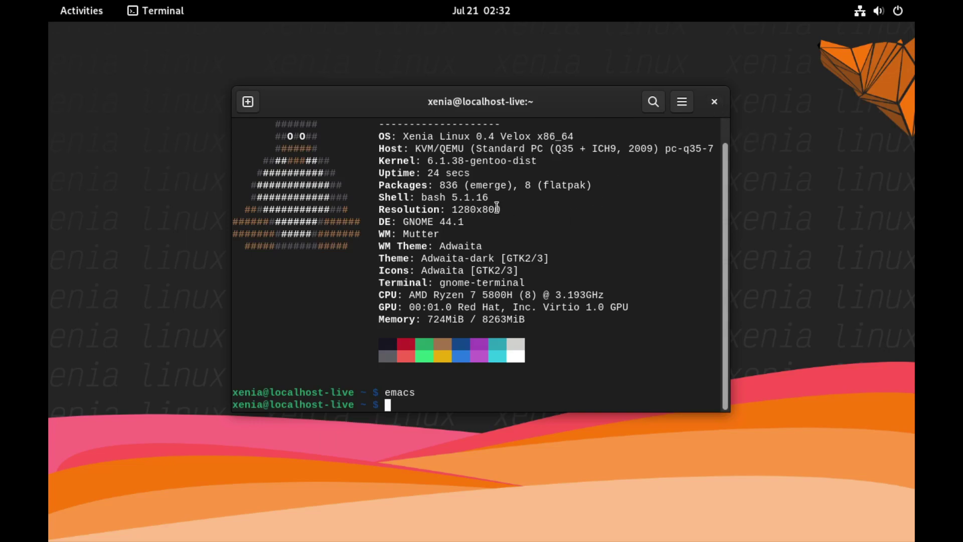
Review the terminal output, then close GNOME Terminal to leave an empty desktop.
scroll(497, 207, up, 1)
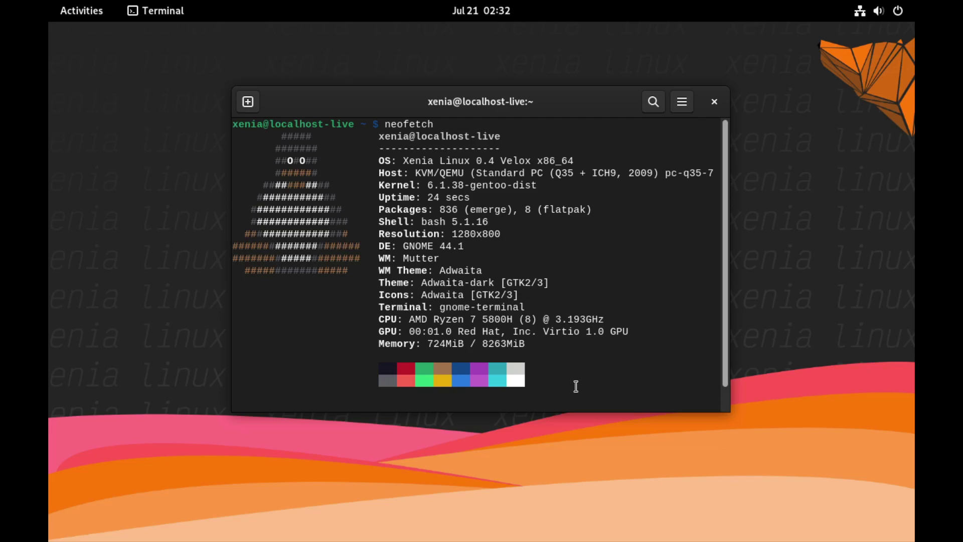
scroll(640, 273, down, 1)
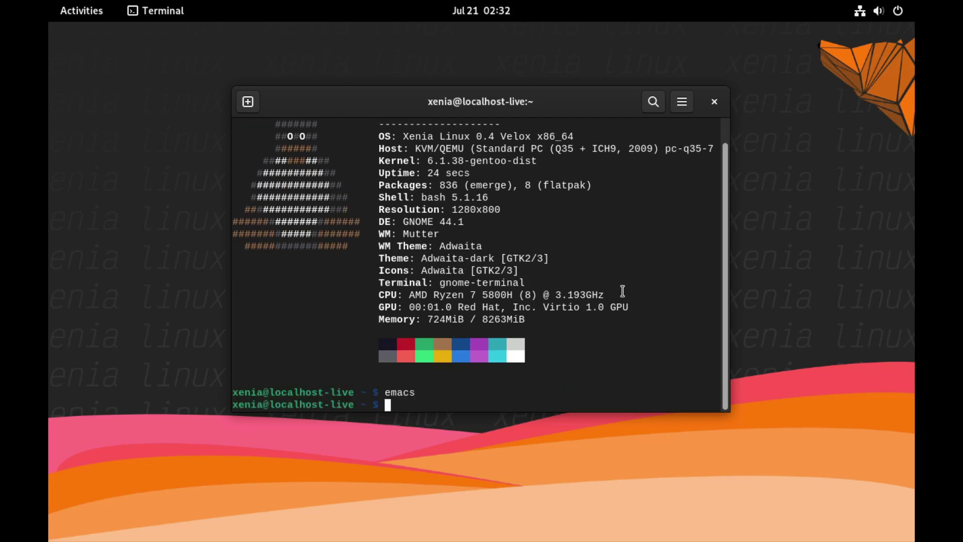
scroll(622, 296, up, 1)
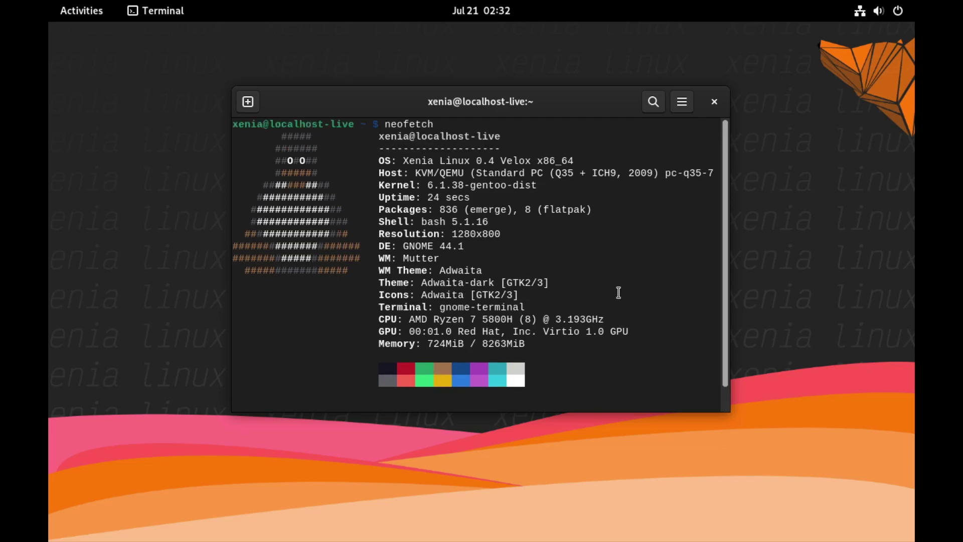
click(712, 103)
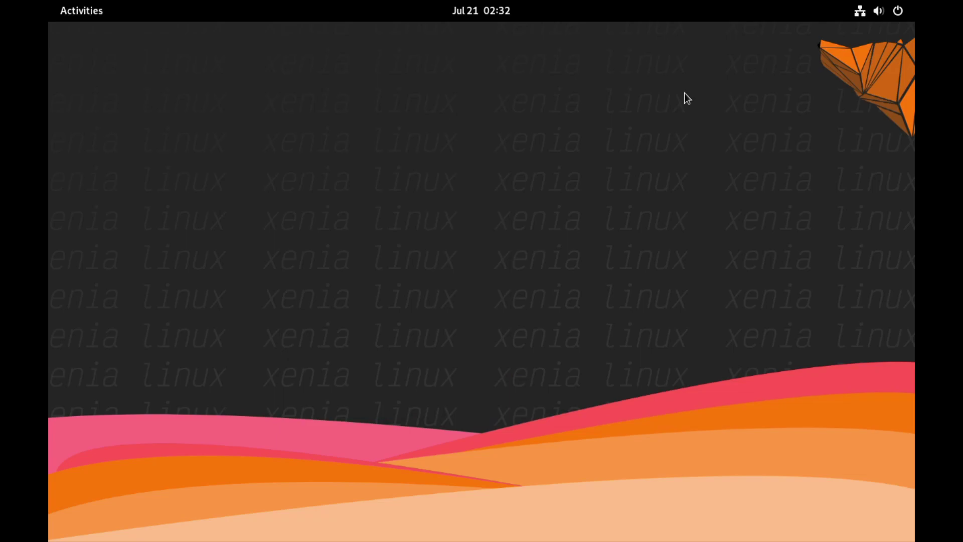